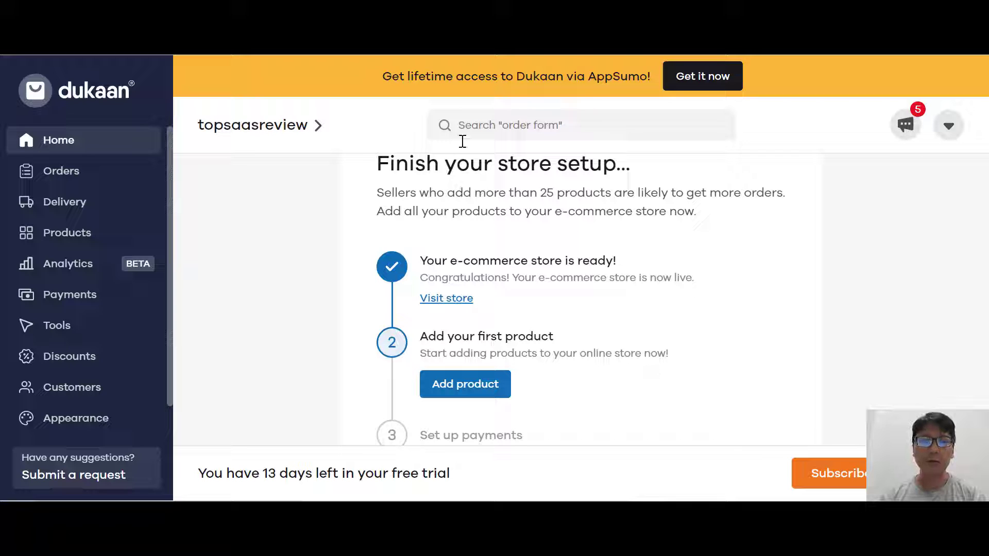
Open the store settings and review the order, catalogue and header preferences, switching Show notes and activities off and on again.
left_click(277, 138)
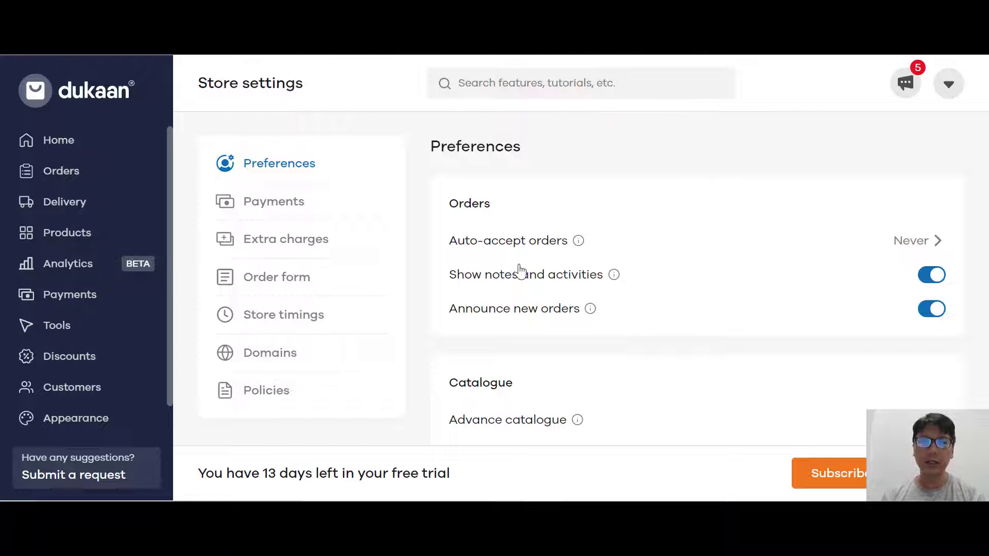
mouse_move(579, 246)
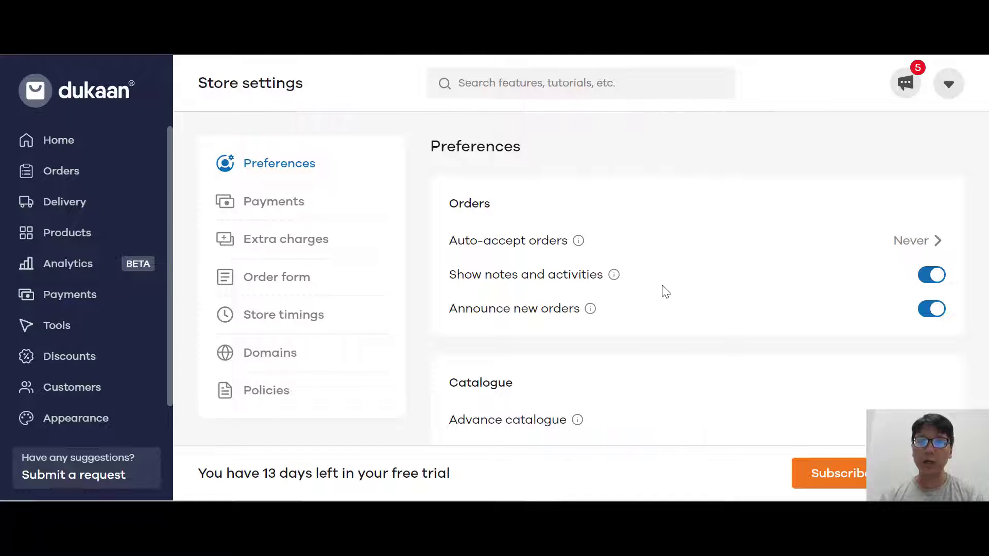
left_click(932, 277)
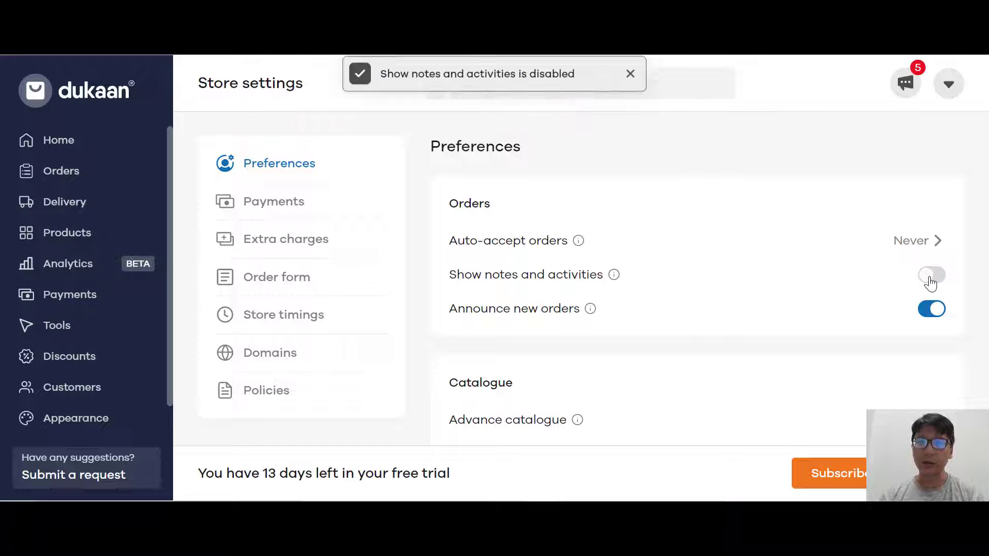
left_click(931, 279)
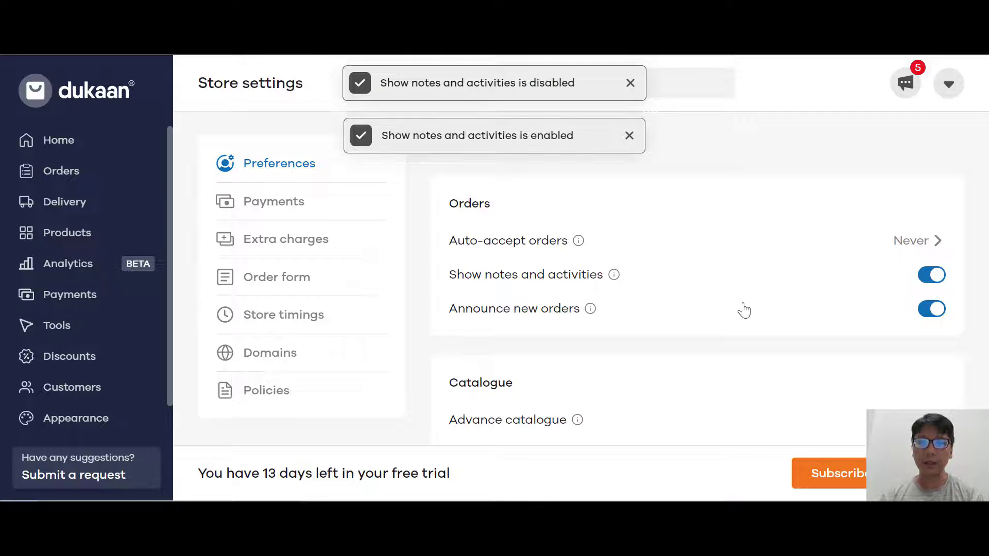
scroll(741, 309, "down", 4)
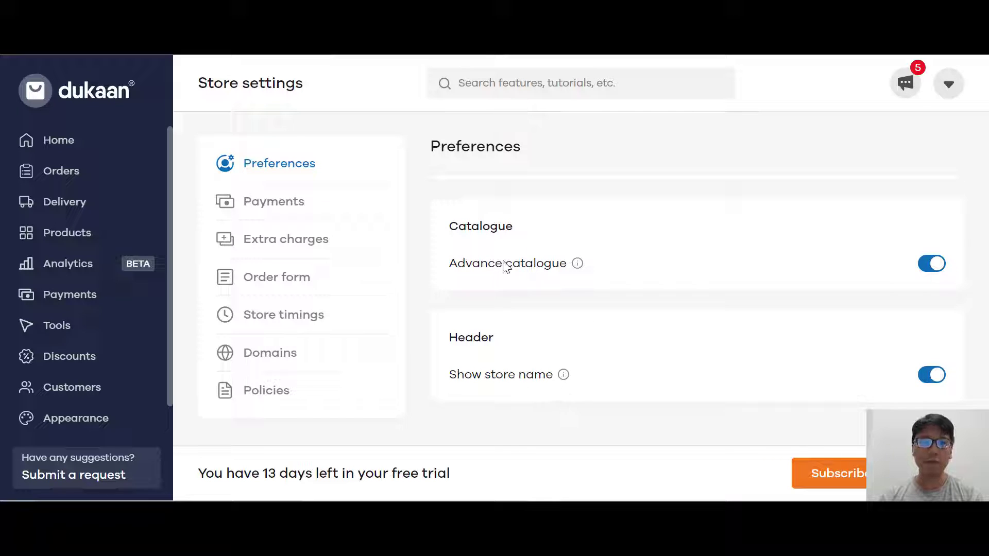
Review the store's payment methods, and enable Delivery charges under Extra charges to examine the available charge options.
left_click(294, 202)
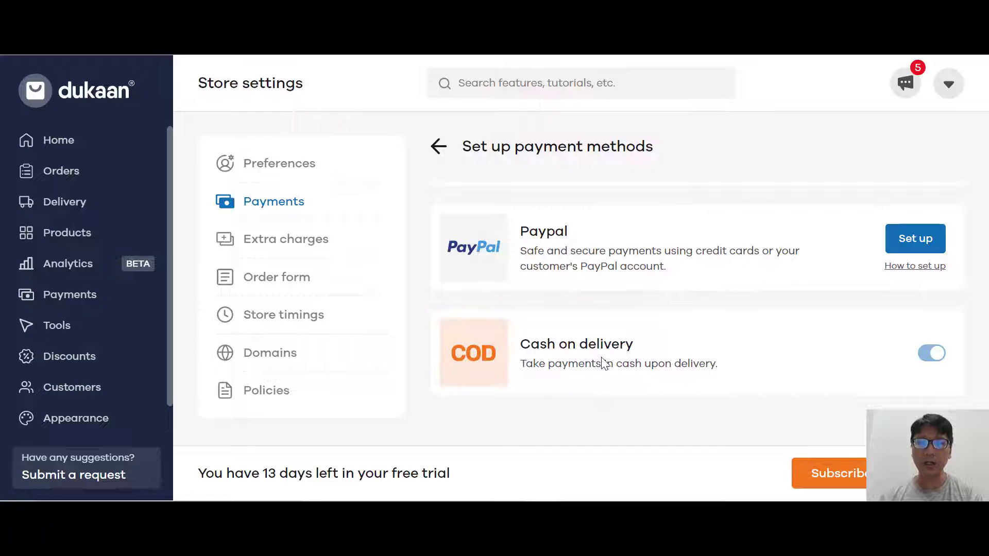
left_click(283, 247)
left_click(931, 202)
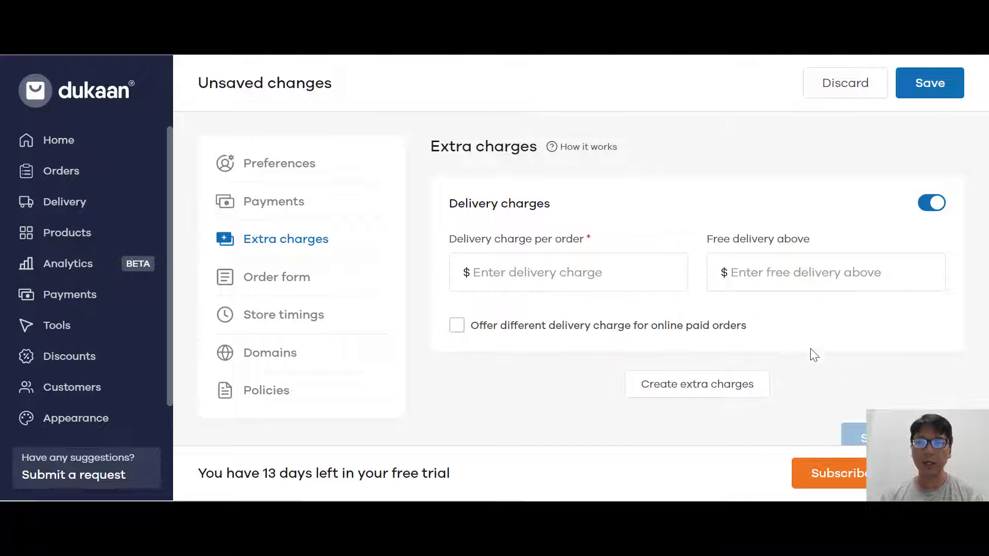
scroll(805, 389, "down", 1)
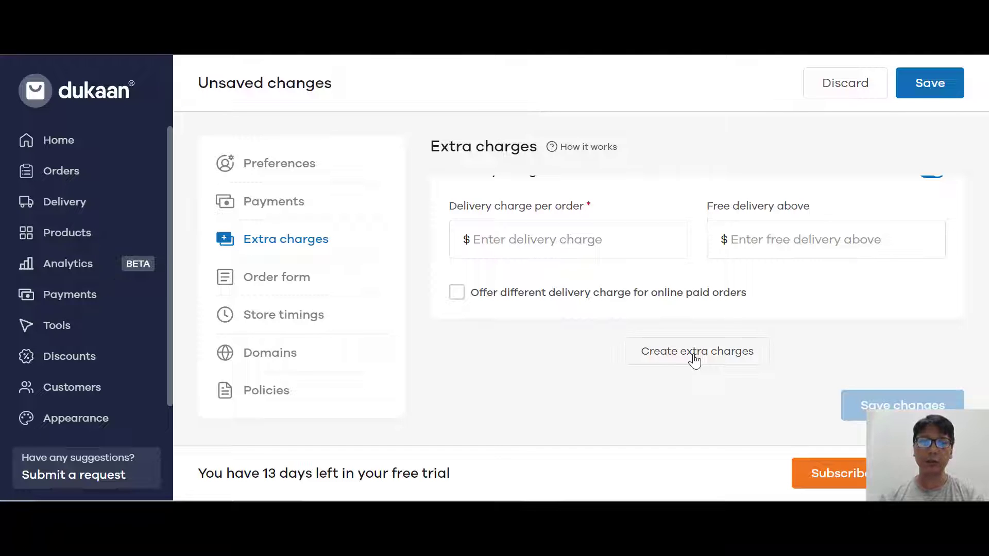
scroll(693, 360, "up", 1)
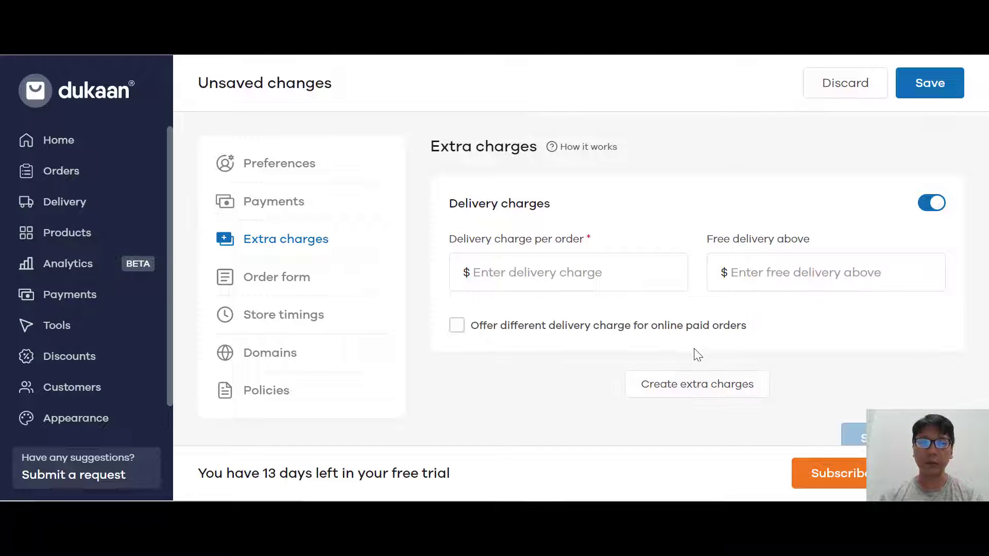
Leave Extra charges without saving and review the order form's guest checkout, checkout fields and additional information settings.
left_click(295, 285)
left_click(465, 326)
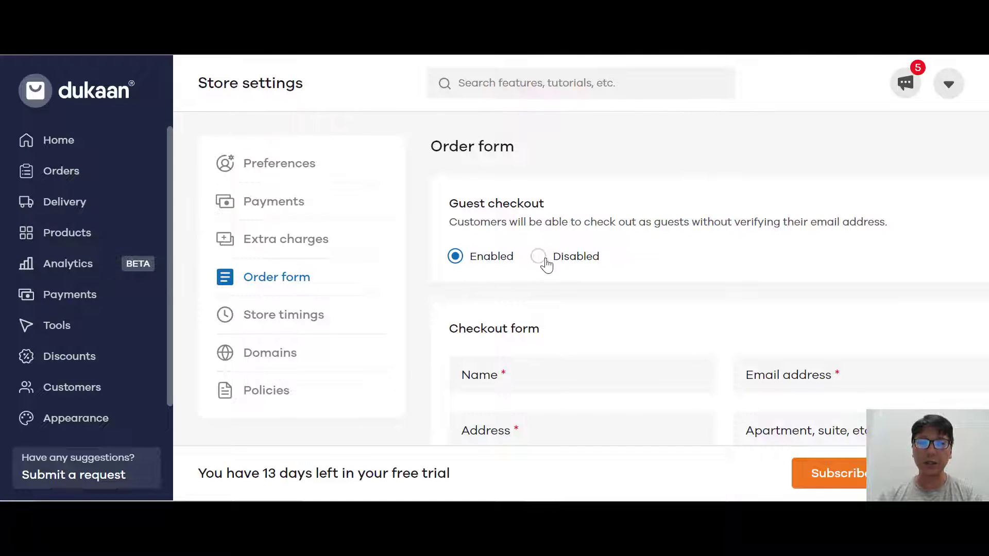
scroll(739, 284, "down", 3)
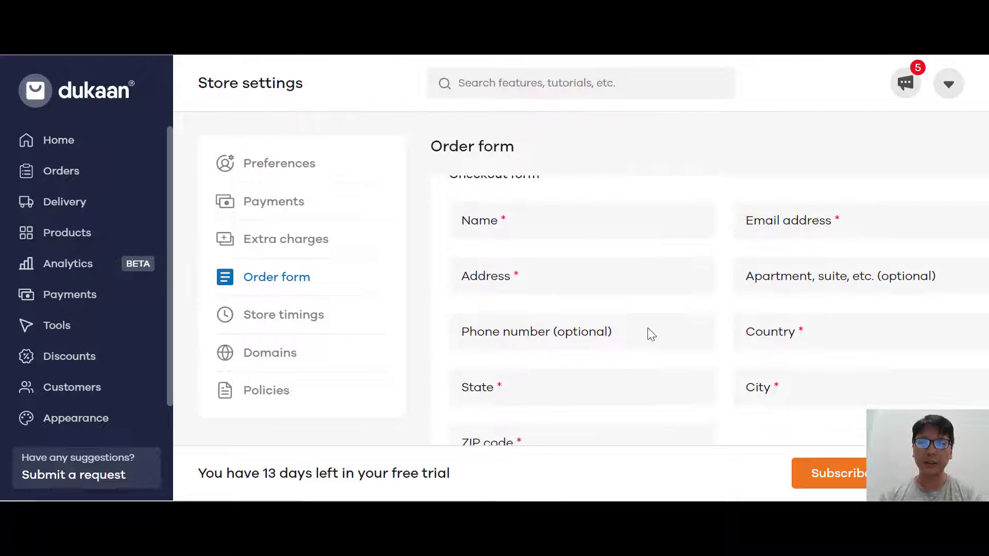
scroll(667, 327, "down", 5)
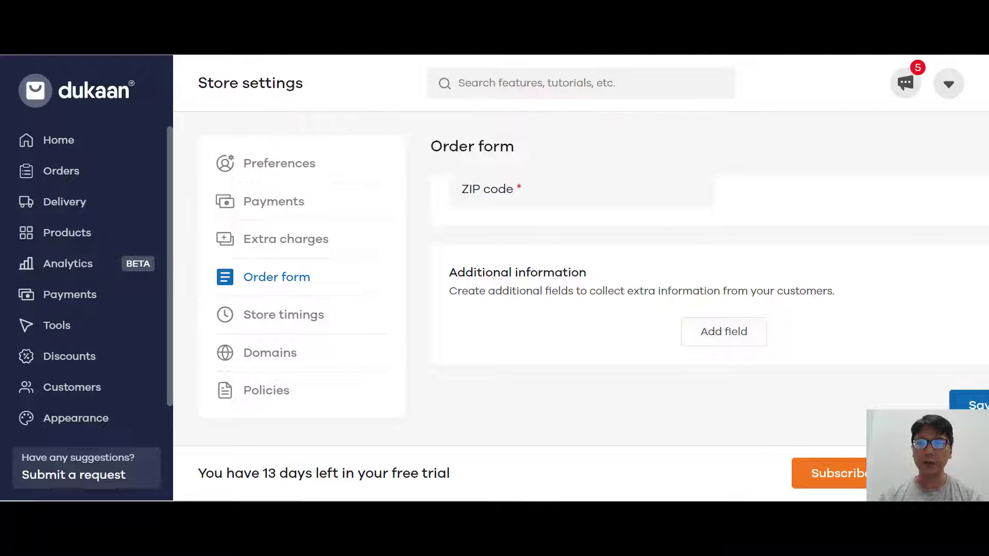
Review the store timings for every day of the week.
left_click(278, 315)
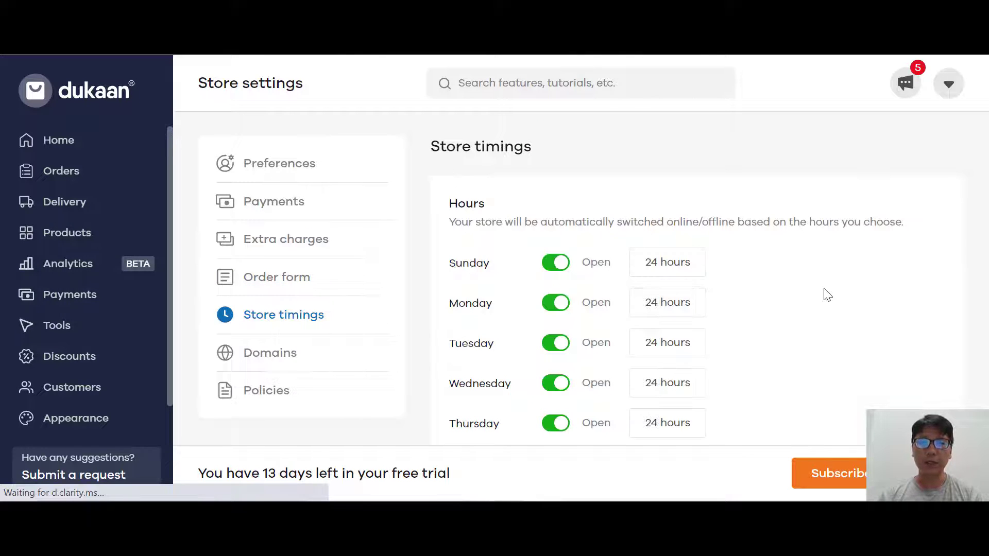
scroll(786, 292, "down", 2)
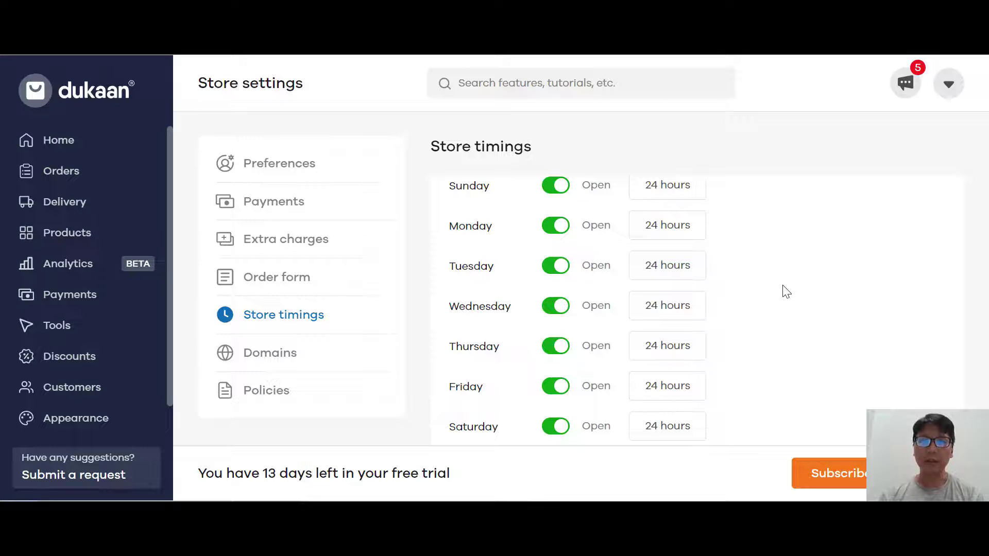
scroll(783, 290, "down", 2)
scroll(781, 289, "up", 3)
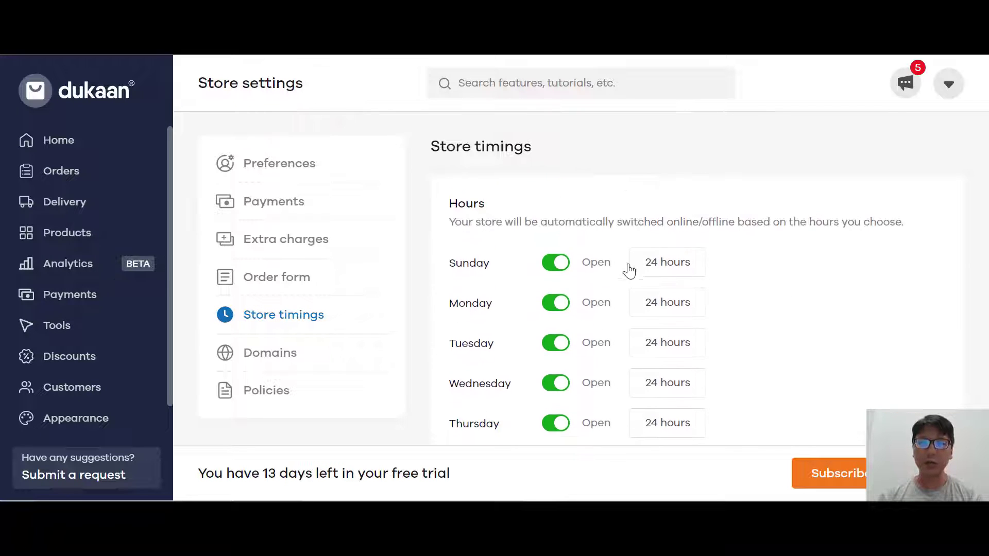
Review the store's domain options and its privacy and refund policy pages.
left_click(297, 369)
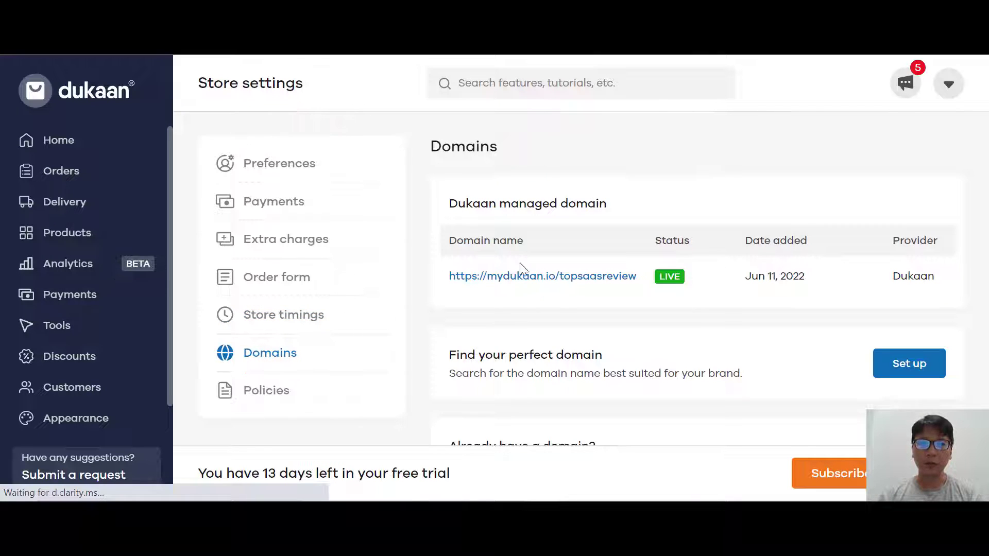
scroll(698, 334, "down", 1)
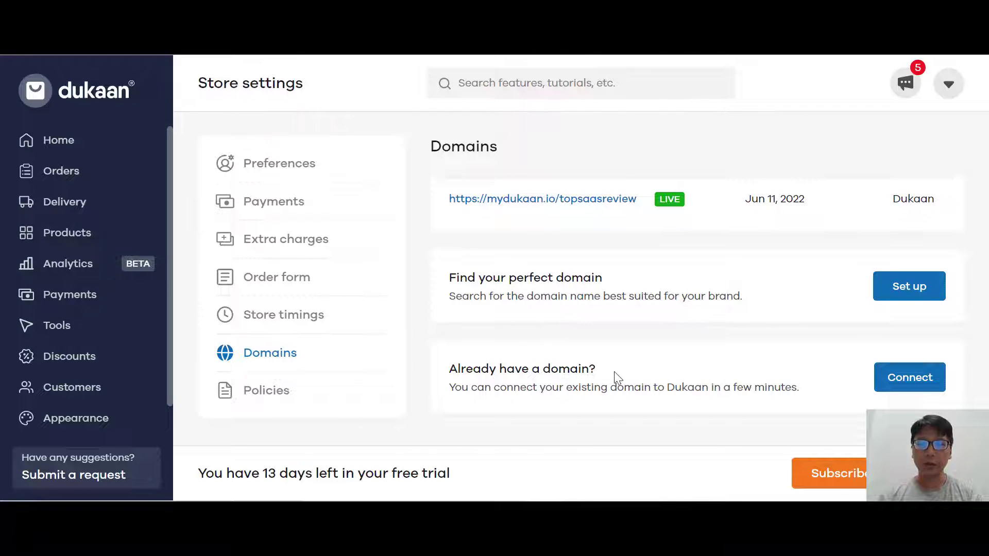
left_click(292, 391)
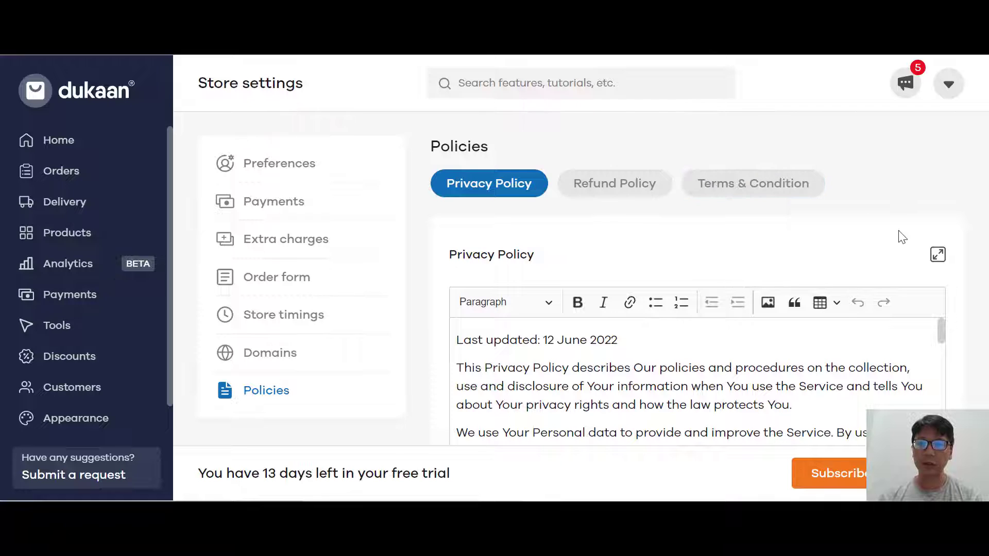
scroll(411, 299, "down", 10)
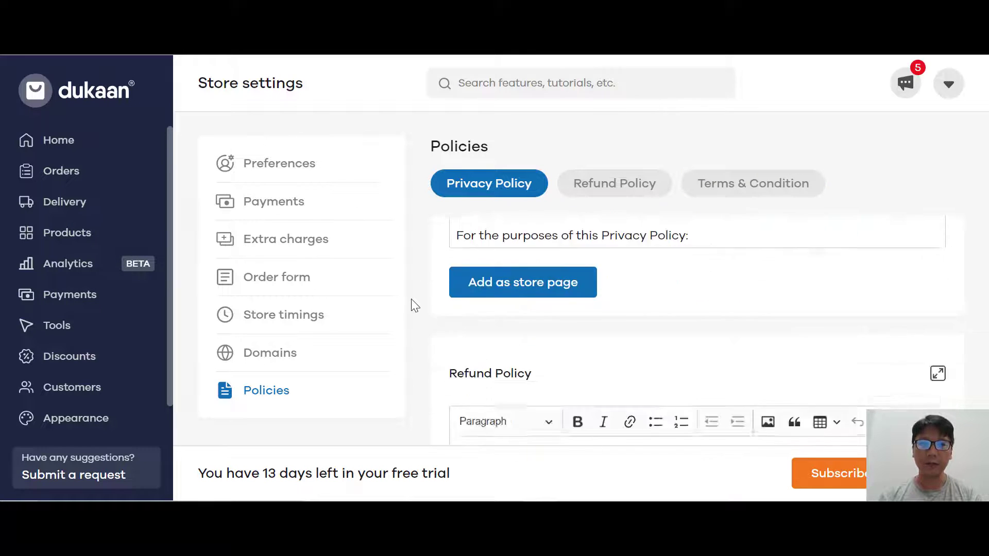
scroll(412, 303, "up", 10)
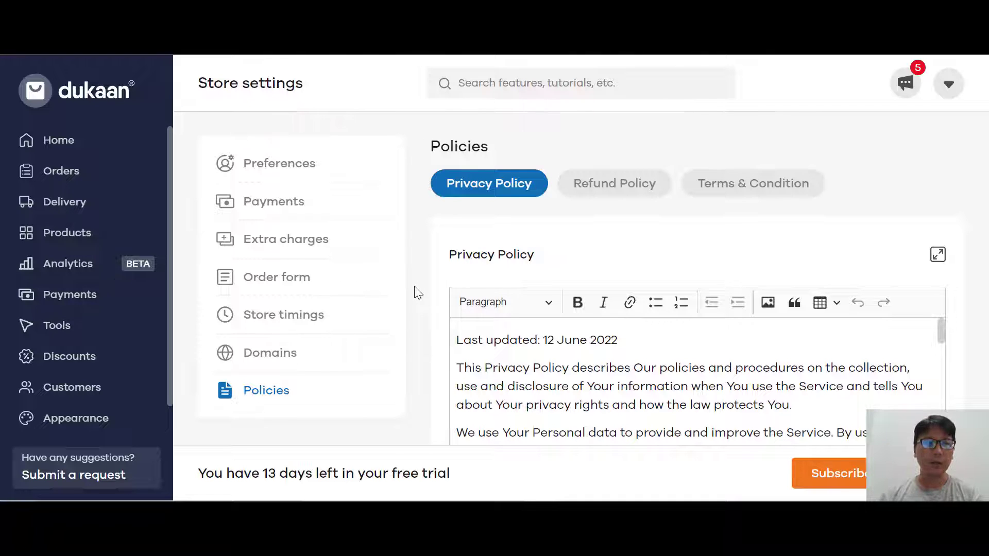
Return to the home page and view all orders and the abandoned orders, checking the available date range filters.
left_click(58, 144)
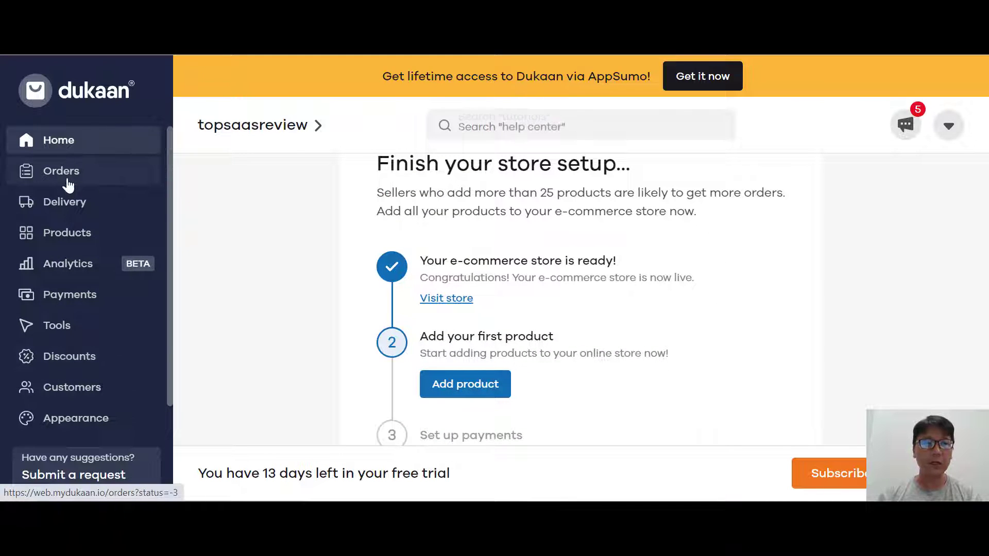
left_click(67, 184)
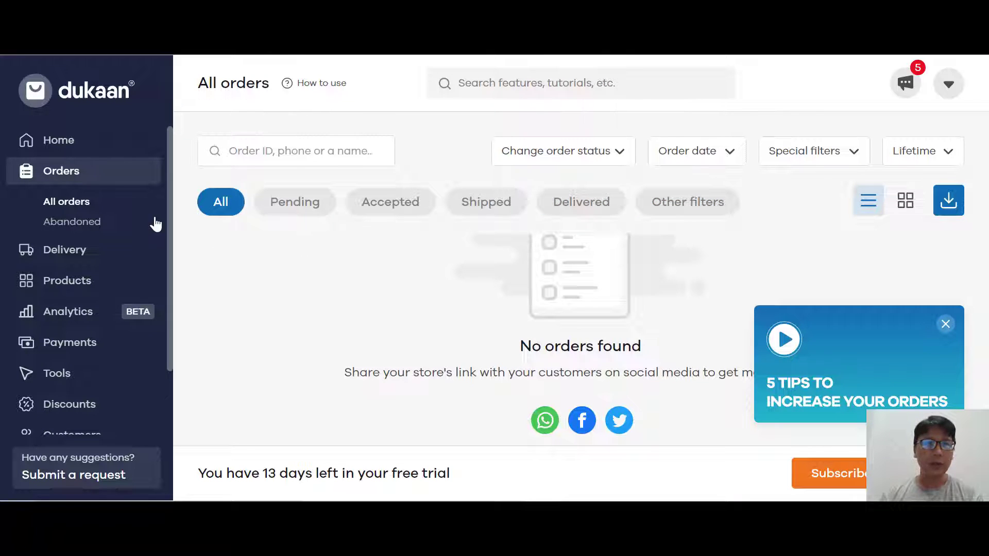
left_click(81, 223)
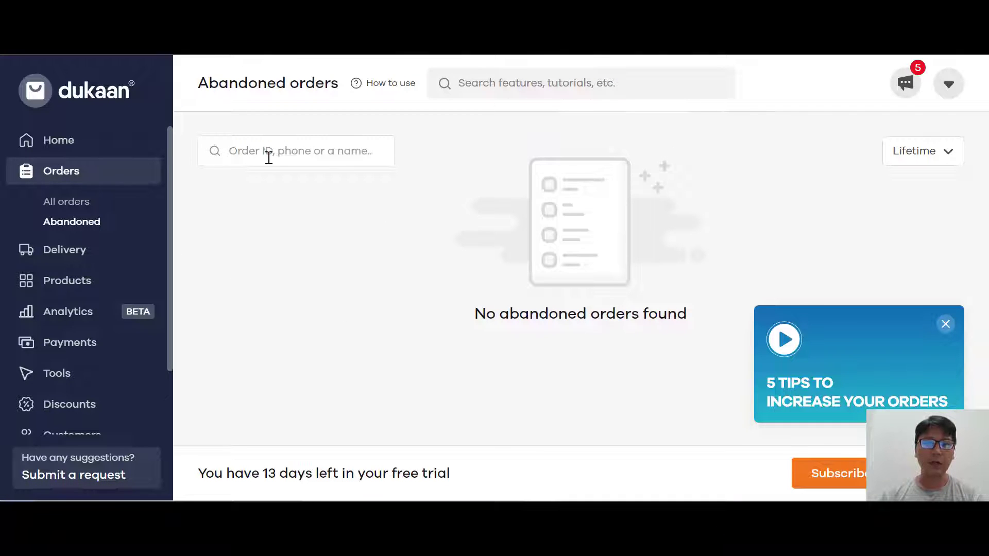
left_click(931, 158)
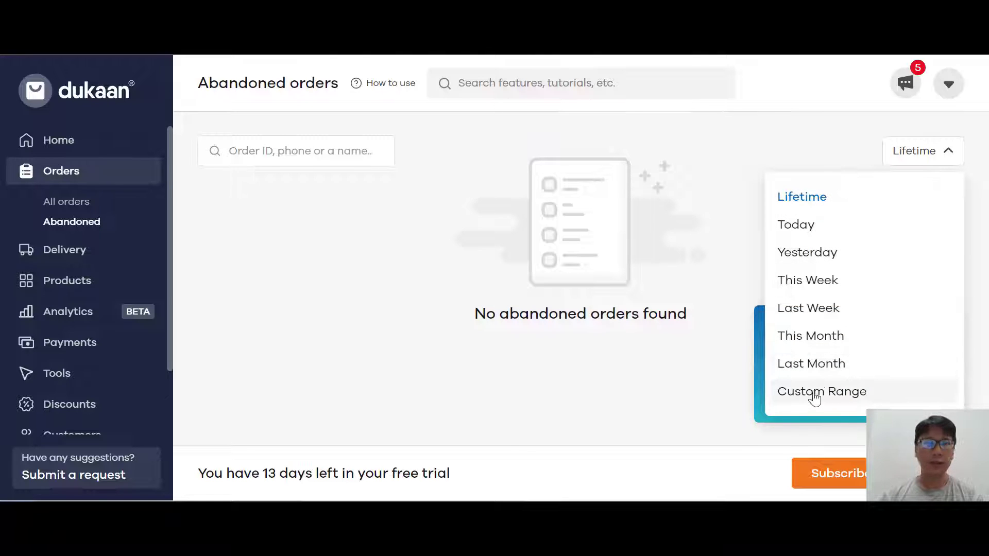
left_click(70, 248)
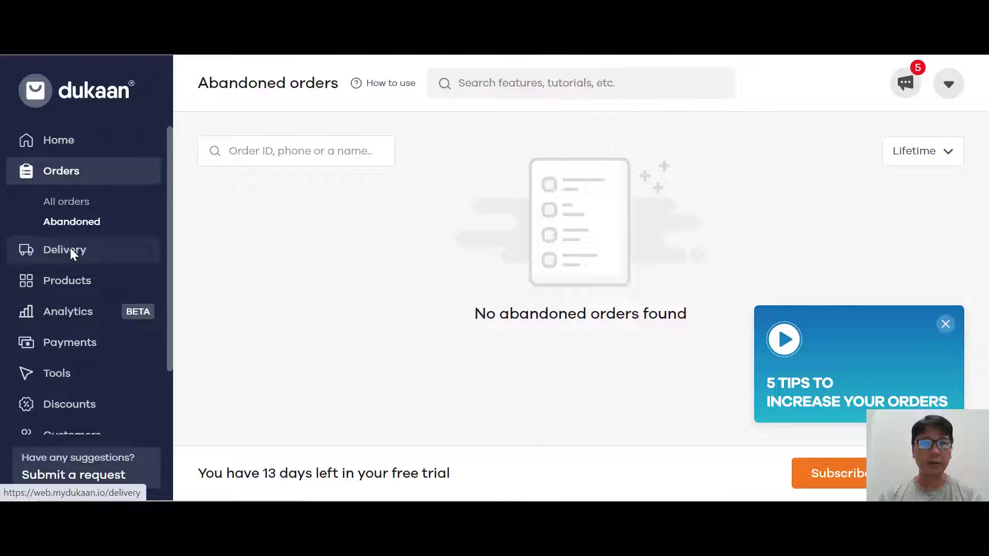
View the Delivery page, and examine the product catalogue with its bulk upload and bulk edit options.
left_click(71, 252)
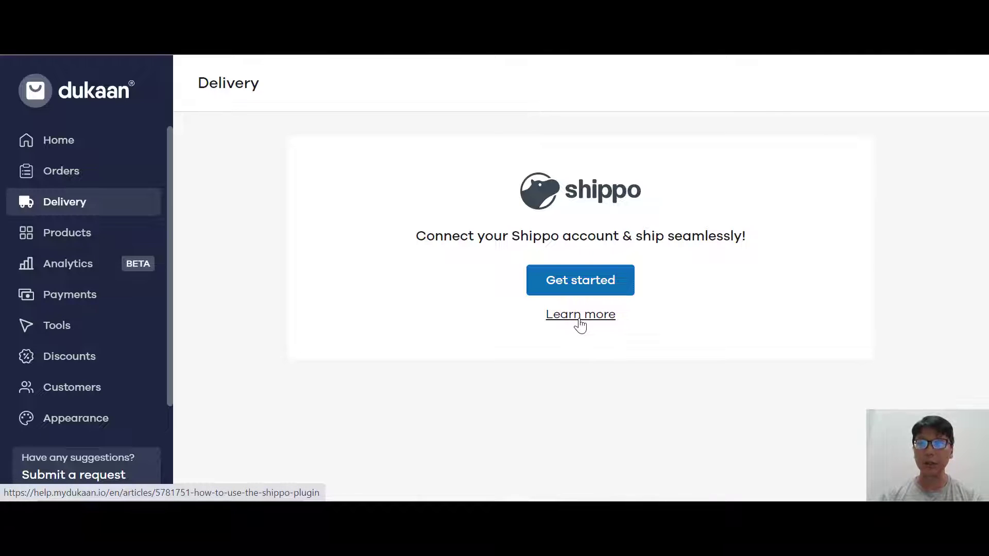
left_click(83, 238)
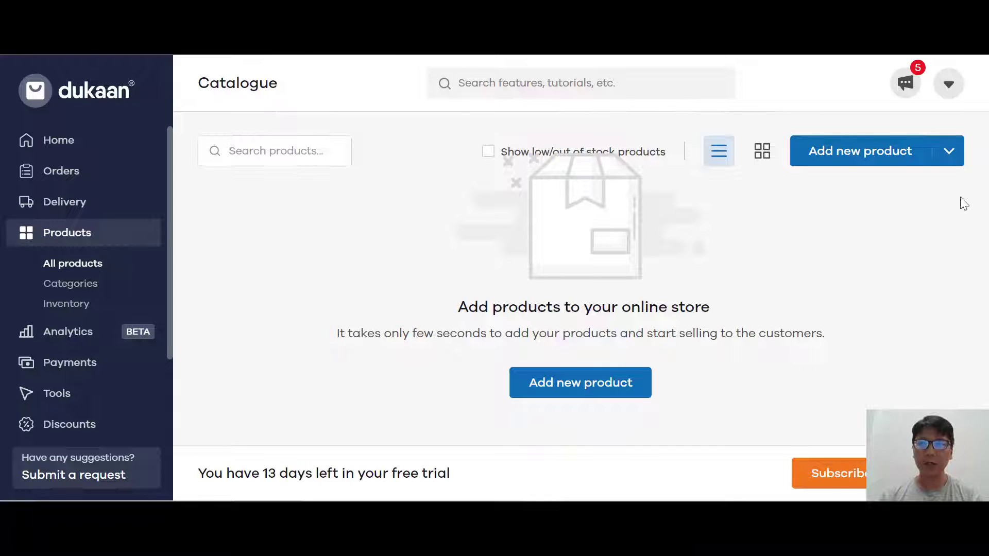
left_click(947, 159)
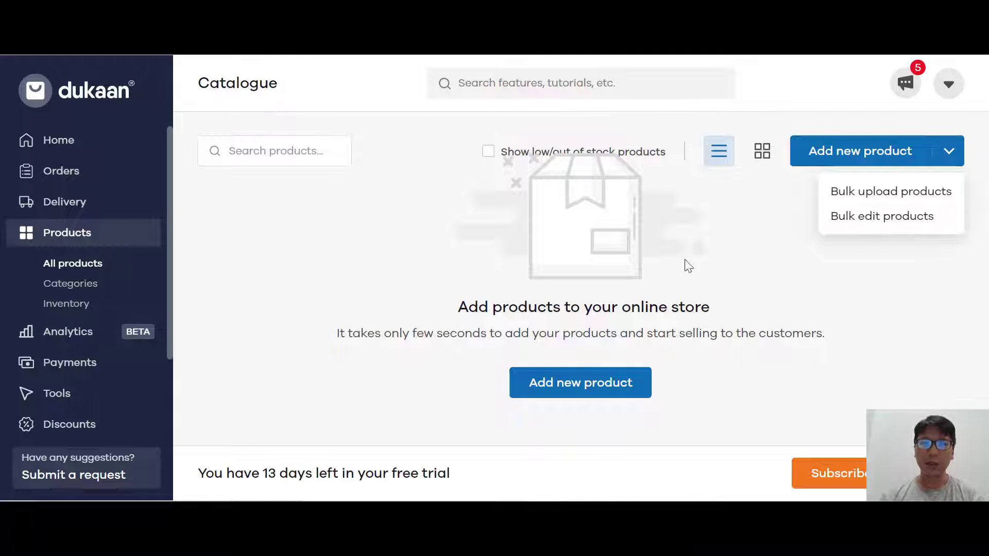
left_click(488, 153)
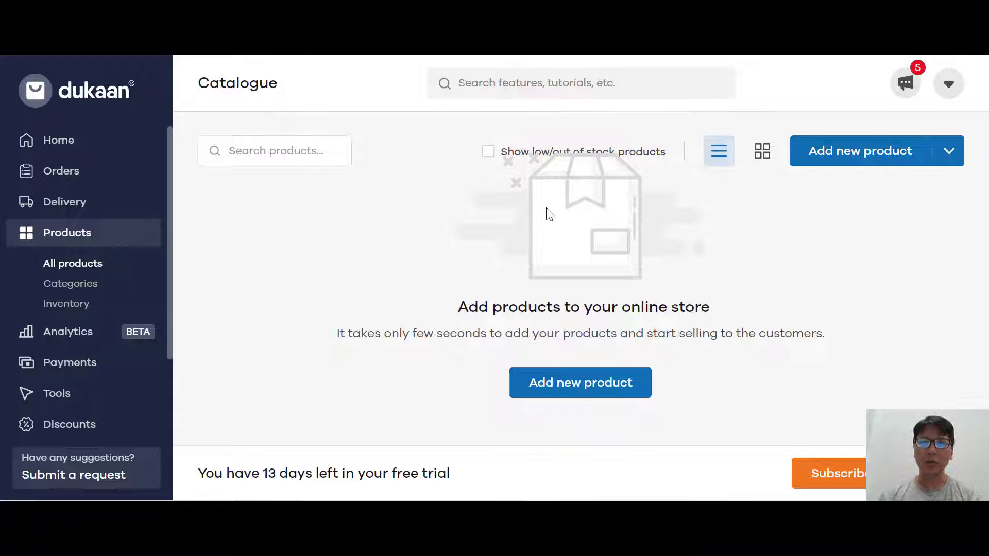
Open the new product form and examine its product information, pricing, unit, description and image fields.
left_click(601, 390)
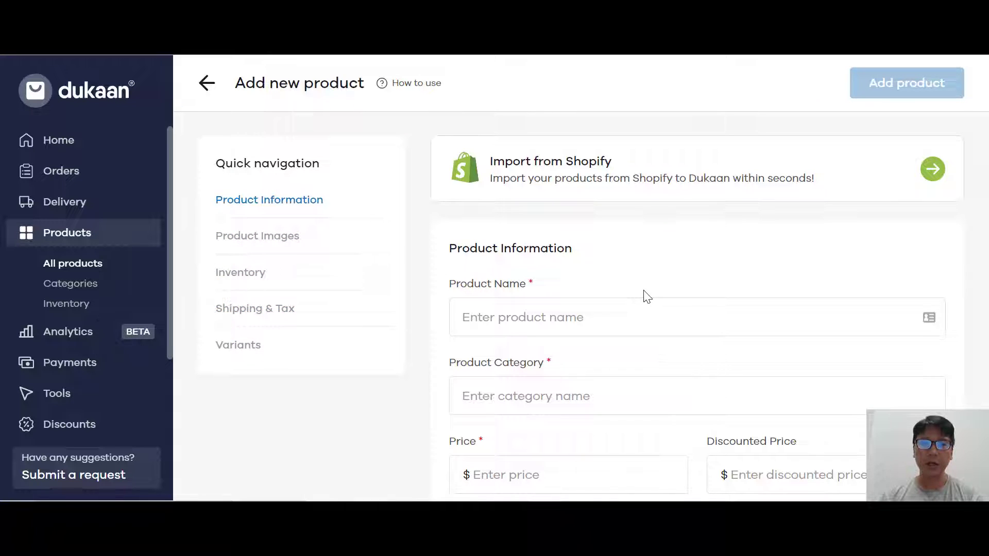
scroll(647, 296, "down", 1)
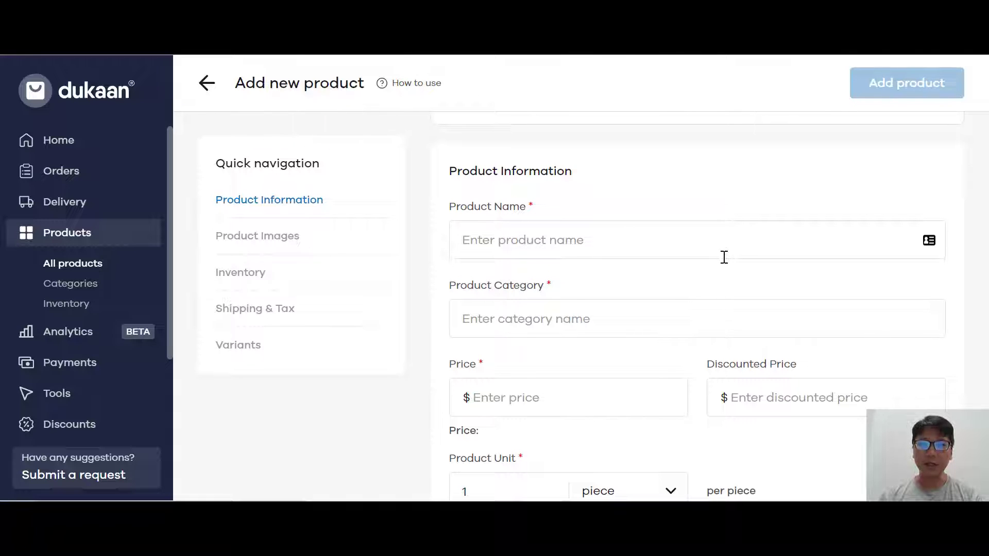
scroll(726, 260, "down", 1)
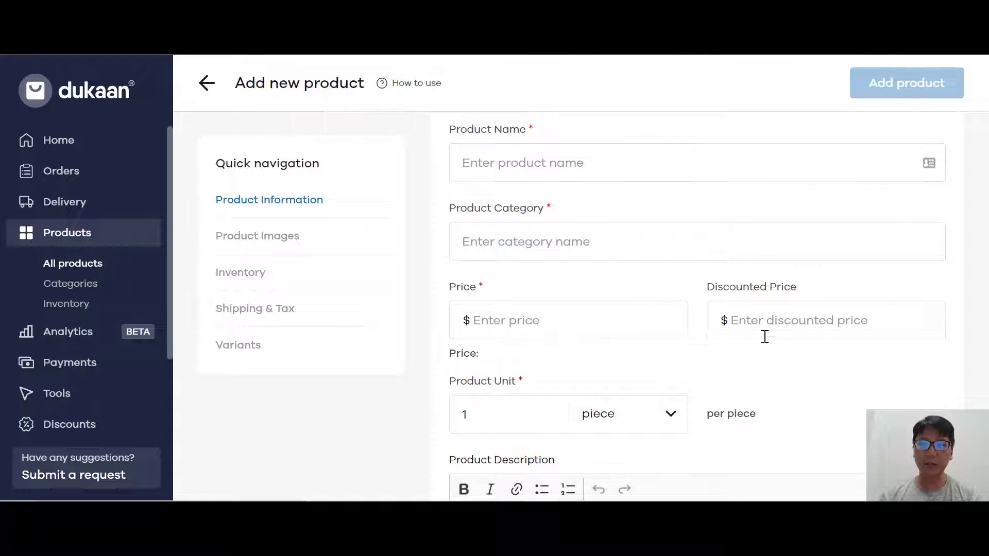
scroll(803, 332, "down", 1)
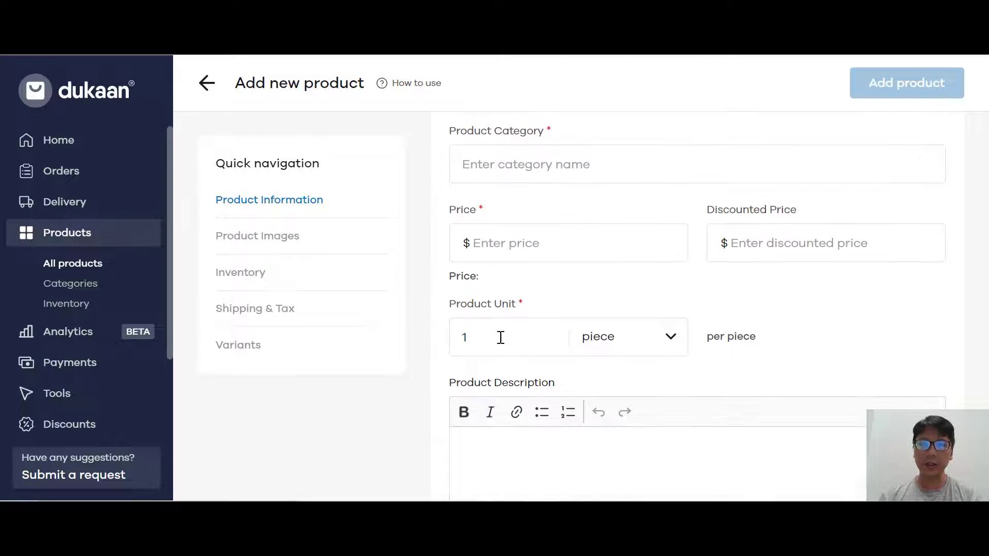
scroll(715, 338, "down", 2)
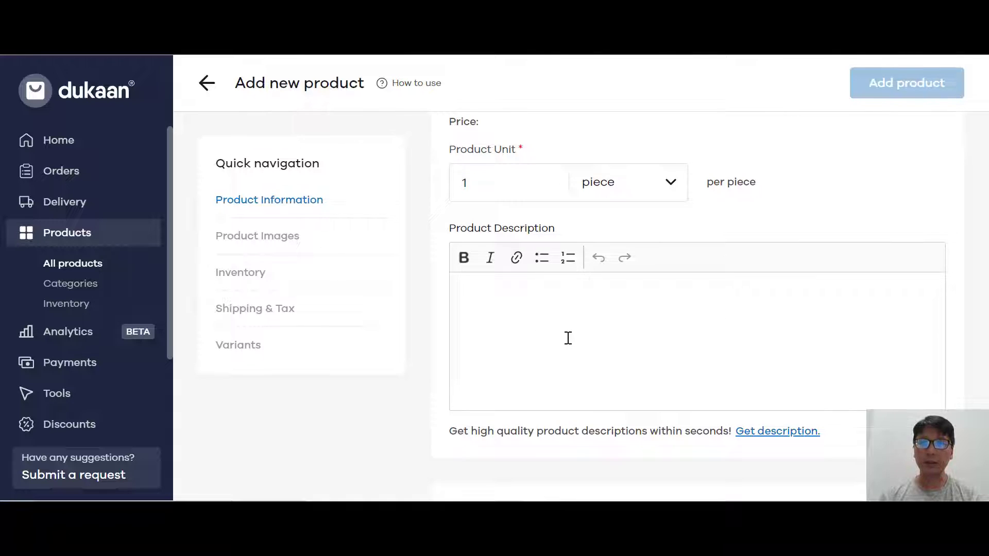
scroll(568, 338, "down", 2)
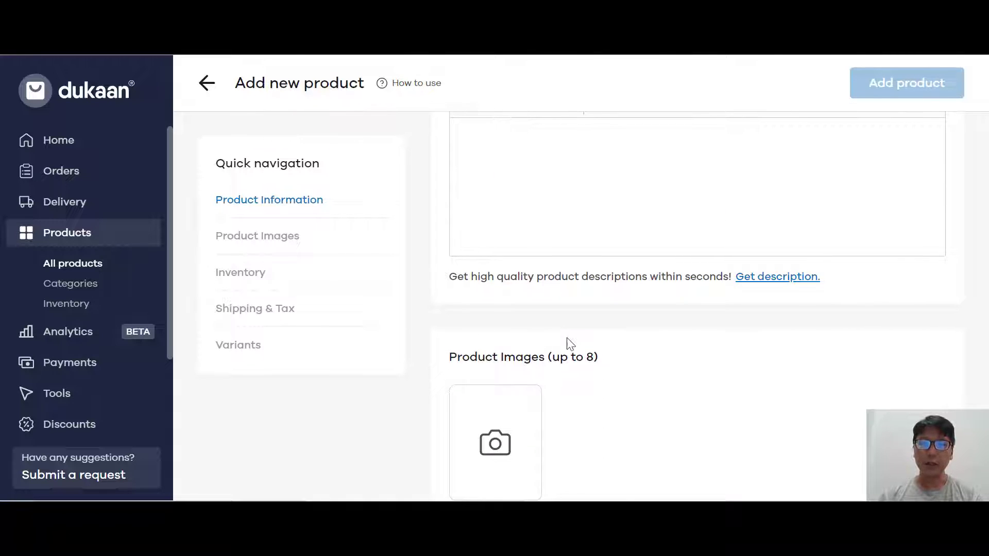
scroll(570, 344, "down", 1)
scroll(570, 340, "down", 1)
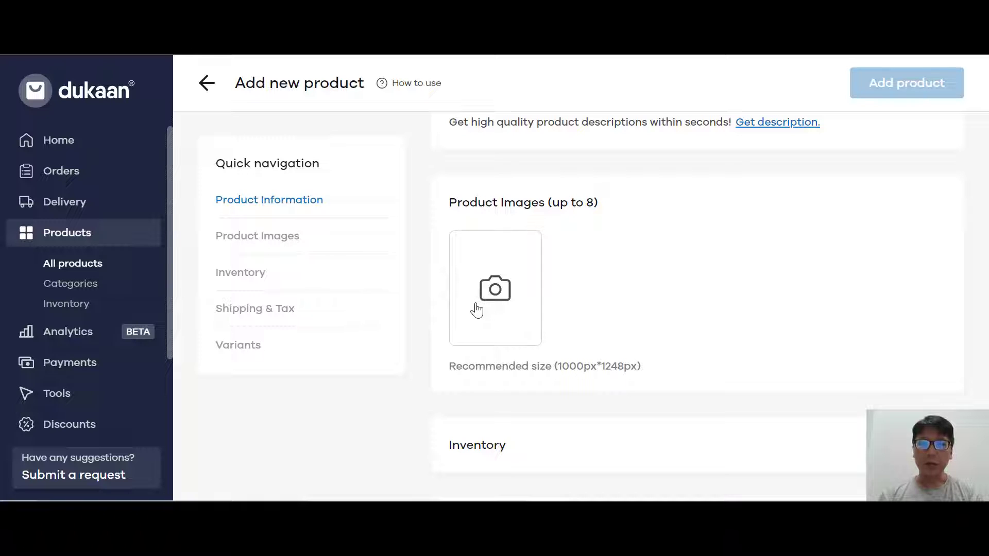
Expand the Inventory and Shipping & Tax sections of the product form and review their fields.
scroll(691, 303, "down", 2)
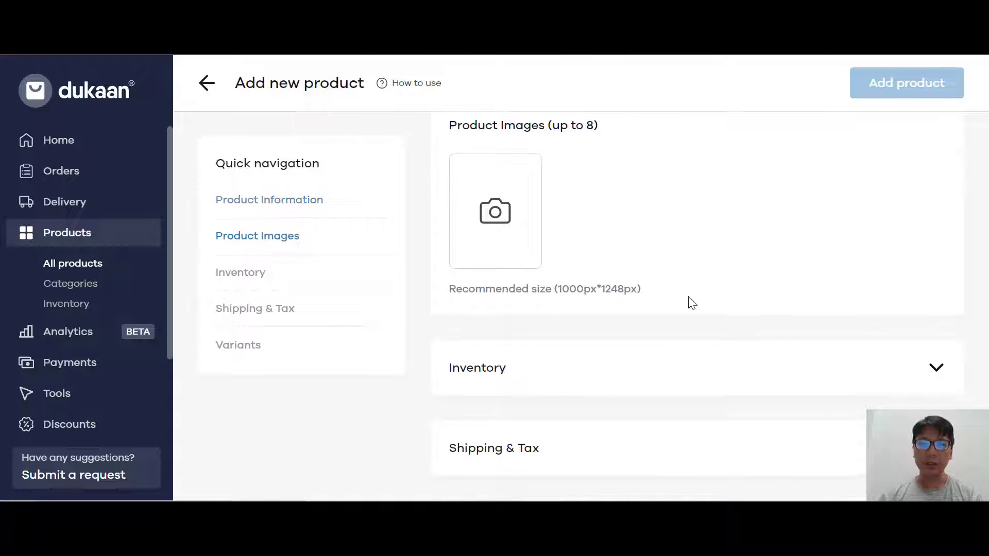
left_click(624, 315)
scroll(624, 316, "down", 1)
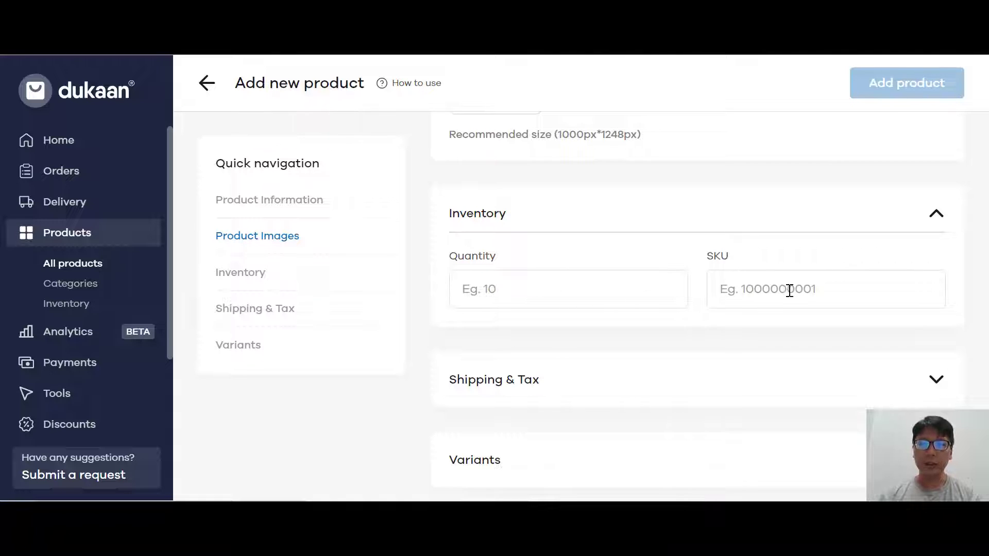
scroll(774, 325, "down", 2)
left_click(684, 277)
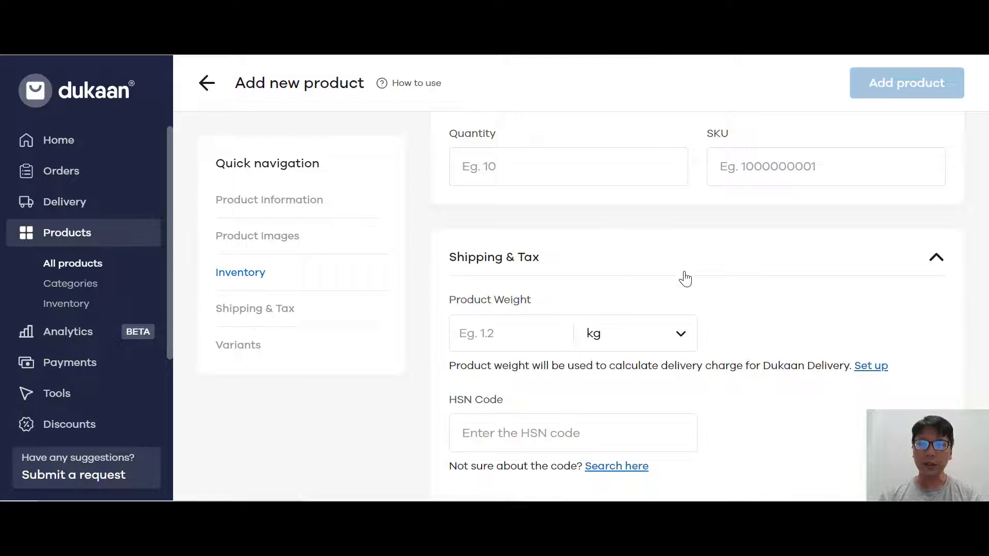
scroll(606, 284, "down", 1)
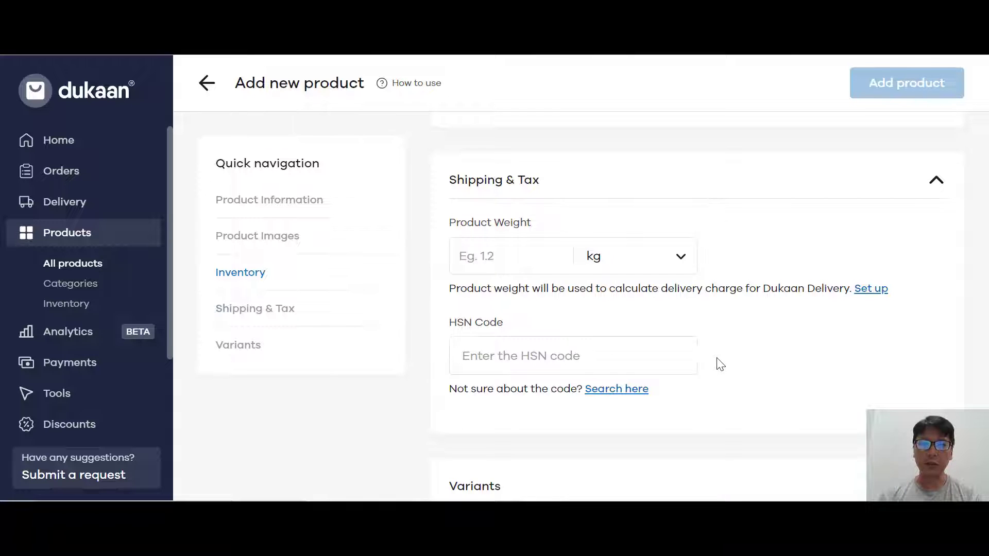
Expand the Variants section, view the size and color options for adding variants, and close them without adding any.
scroll(695, 356, "down", 2)
left_click(674, 350)
scroll(720, 387, "down", 1)
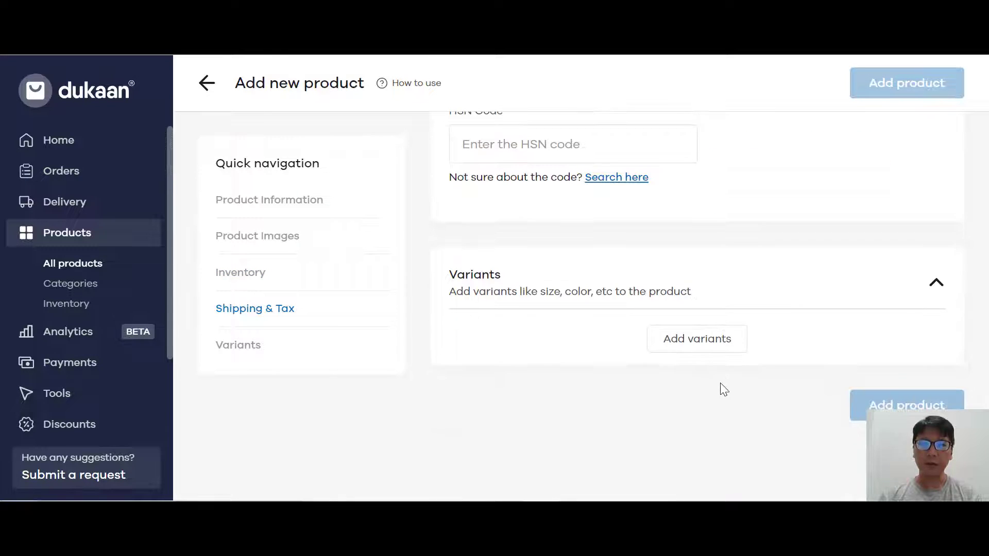
left_click(688, 350)
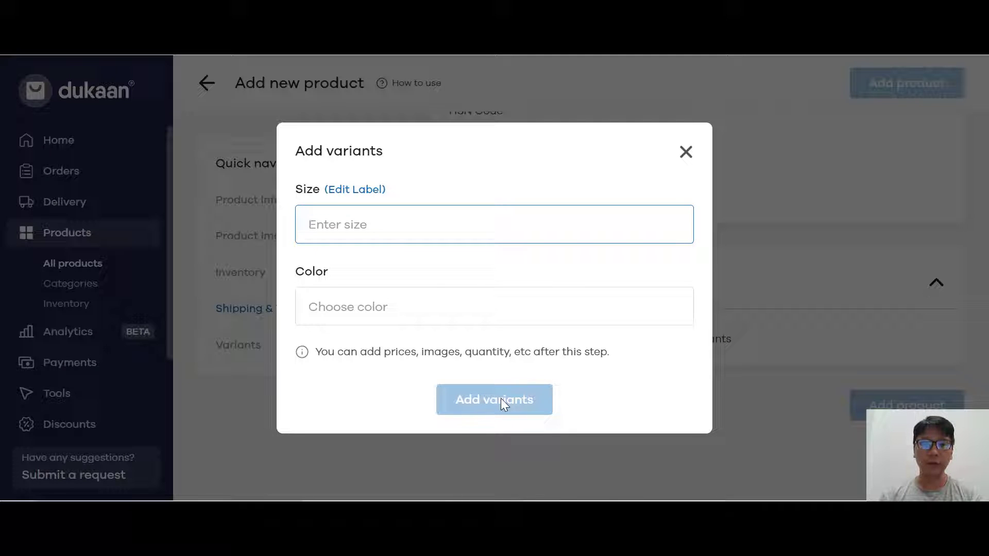
left_click(685, 153)
scroll(632, 320, "up", 15)
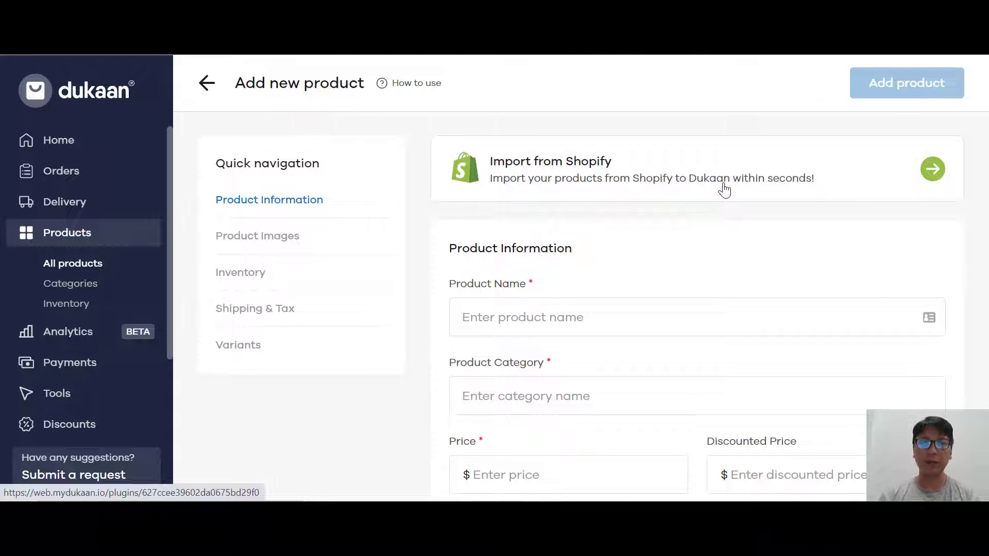
Leave the product form for the product categories and examine the form for adding a new category.
left_click(92, 290)
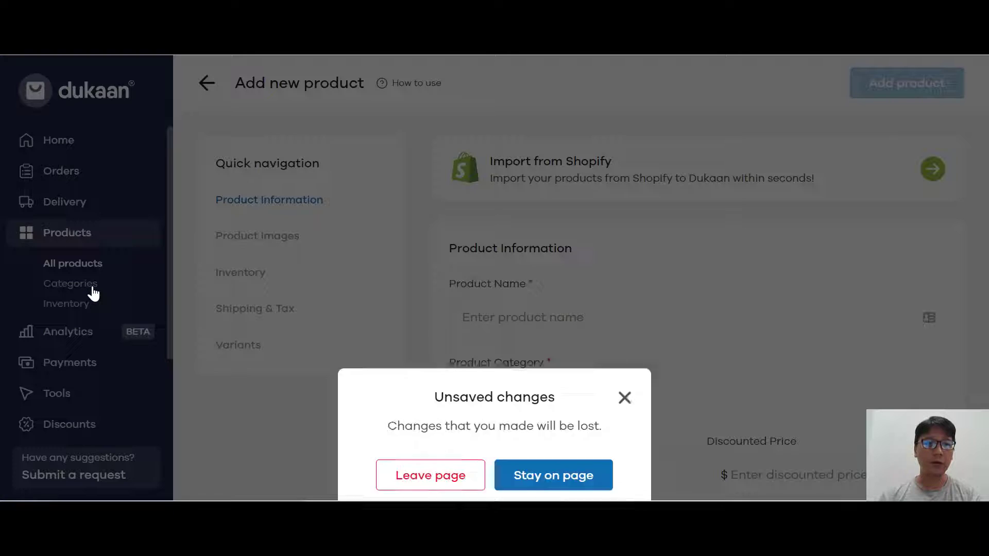
left_click(417, 320)
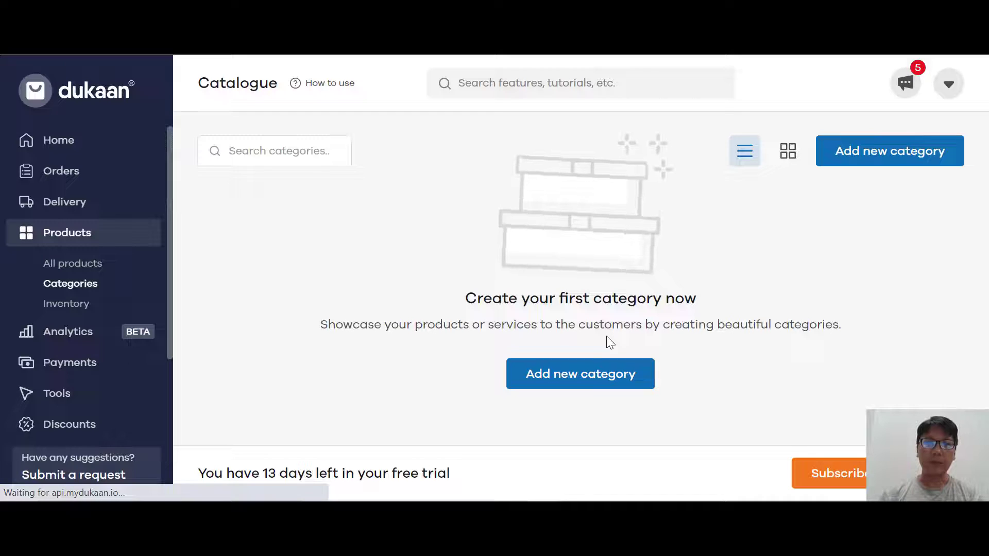
left_click(598, 384)
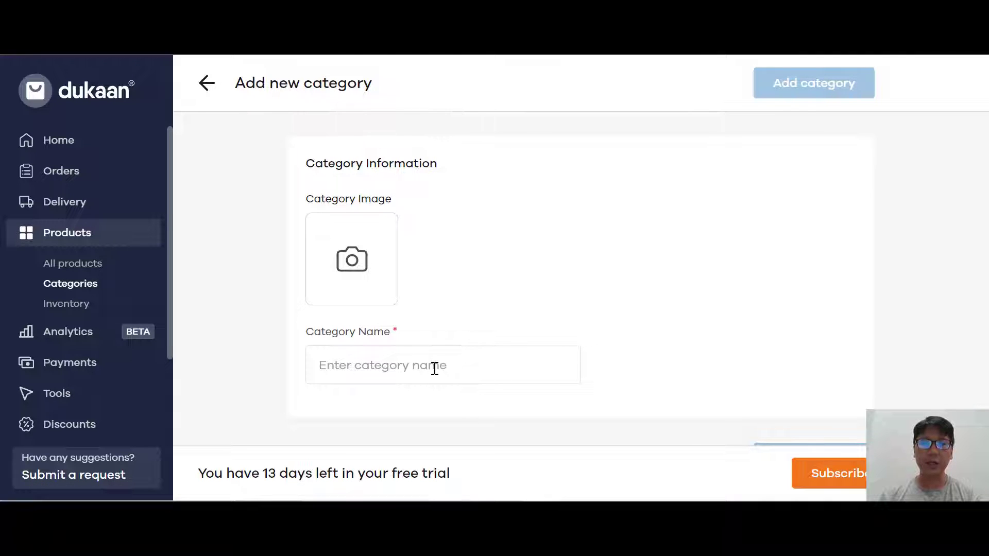
scroll(481, 370, "down", 1)
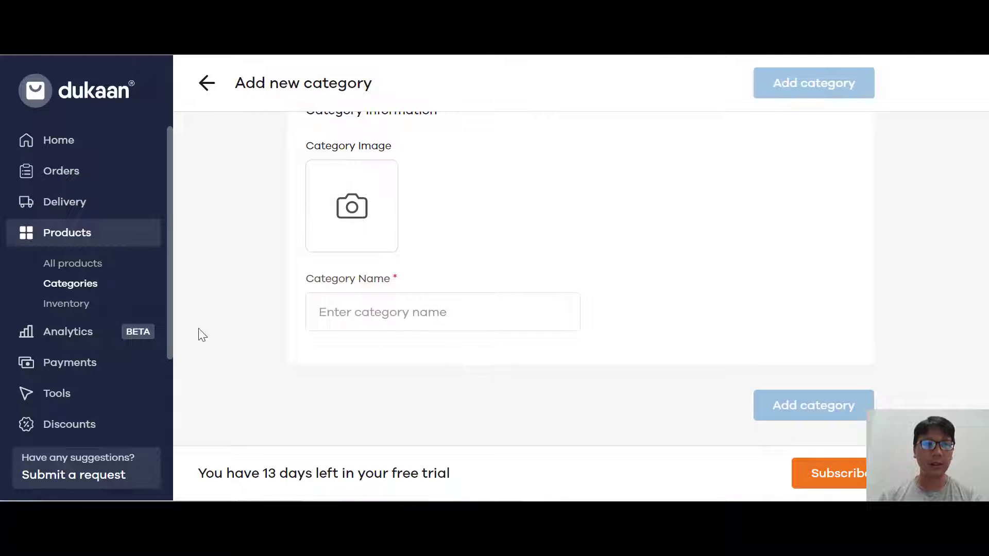
View the product inventory's bulk edit page and look through the new product form reached from it.
left_click(73, 306)
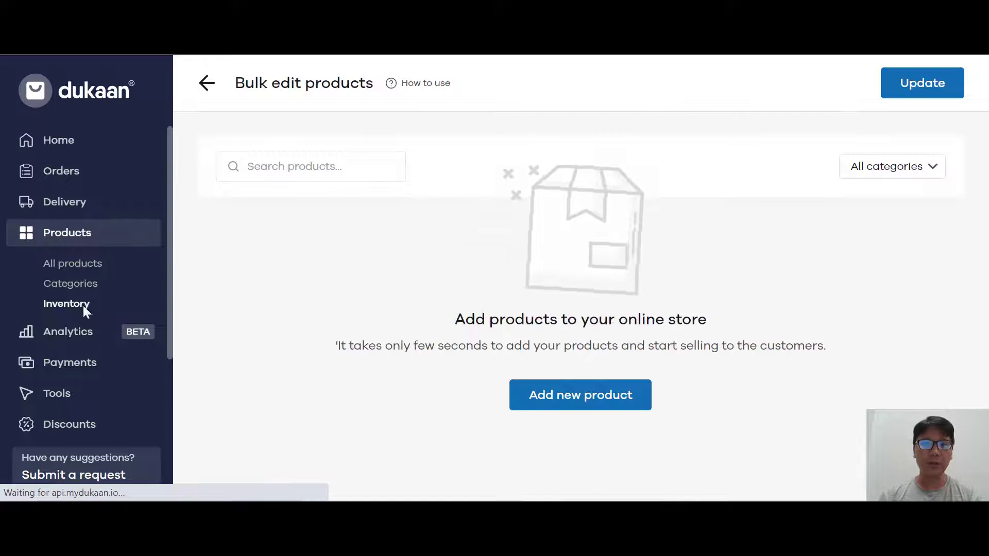
left_click(598, 399)
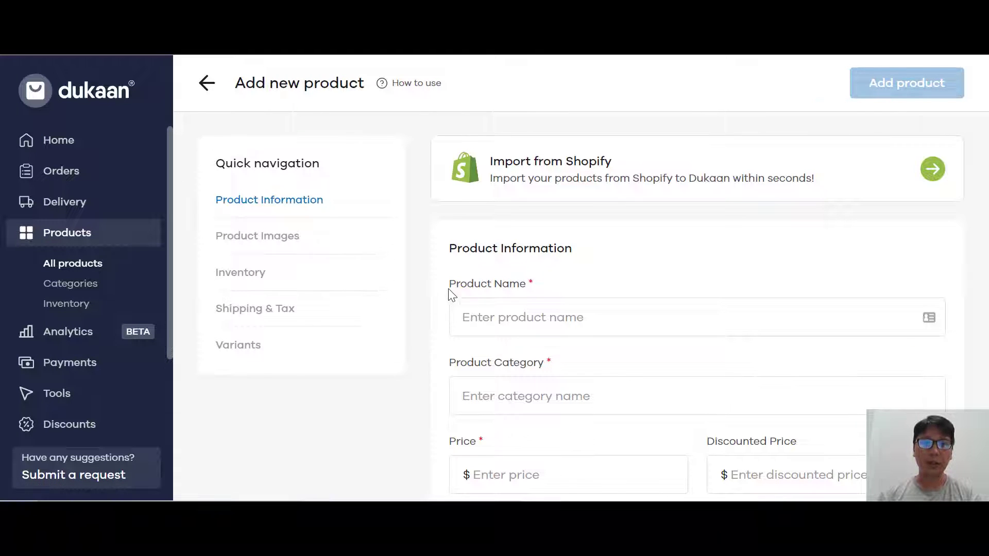
scroll(633, 310, "down", 2)
scroll(637, 313, "down", 2)
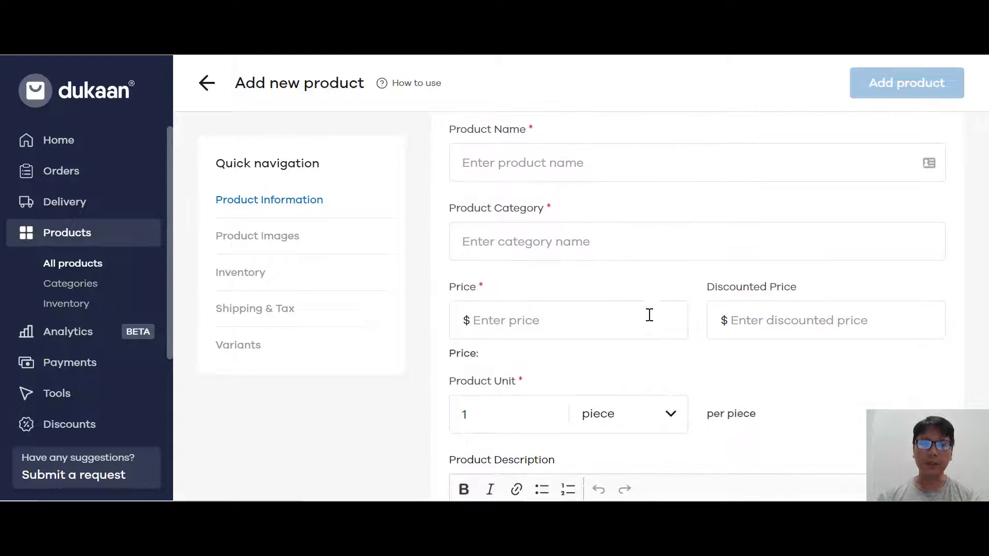
scroll(651, 322, "down", 8)
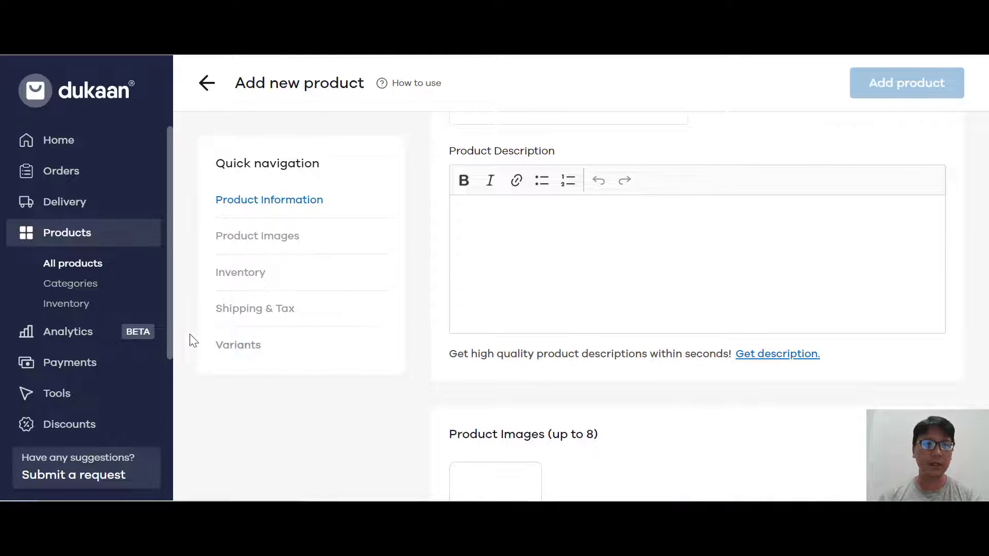
scroll(193, 340, "up", 10)
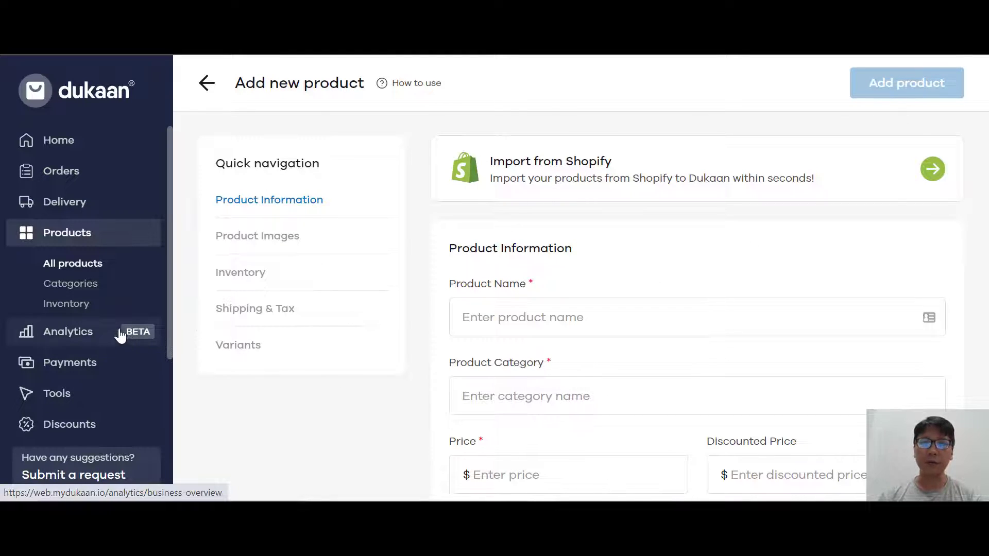
Review the Sales analytics, including total orders, total sales, top regions and traffic source.
left_click(80, 332)
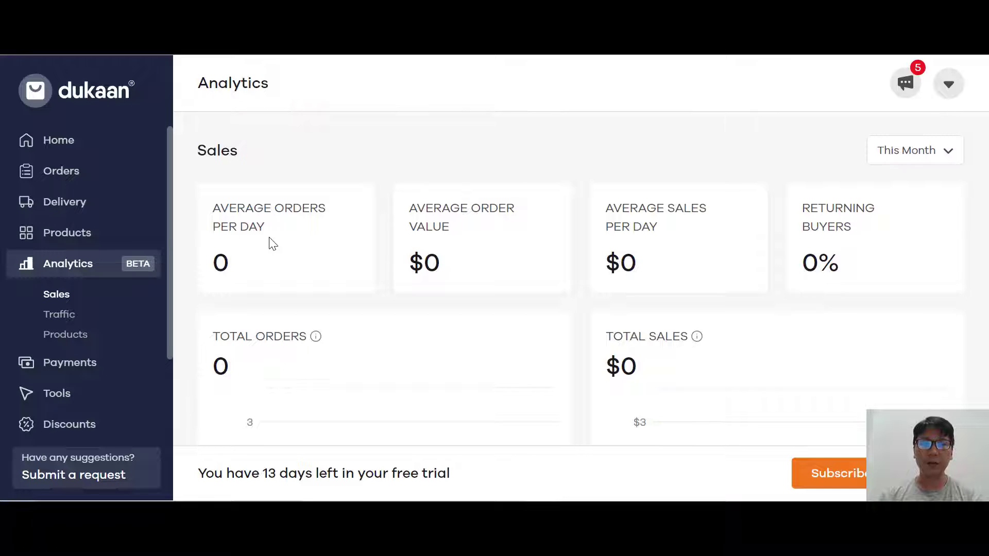
scroll(273, 243, "down", 2)
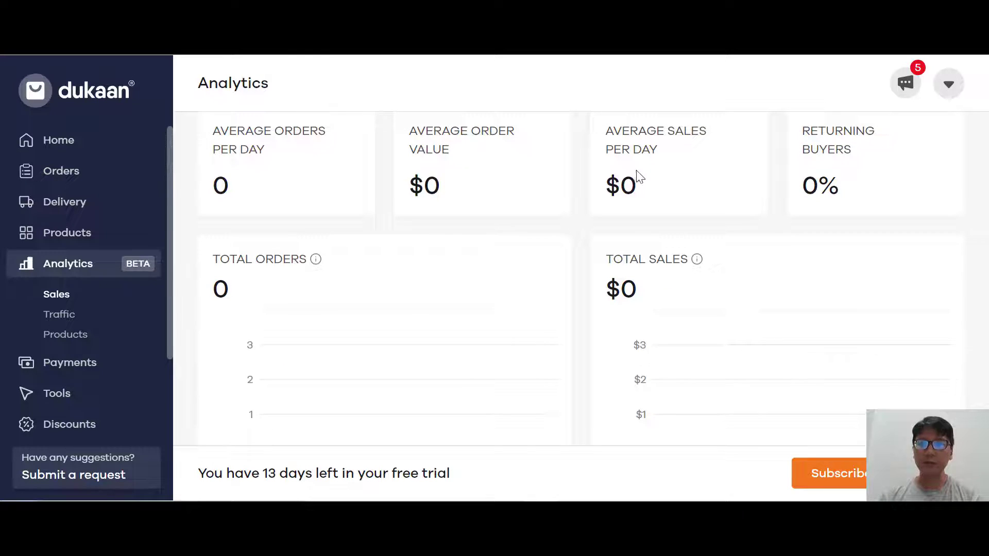
scroll(336, 274, "down", 2)
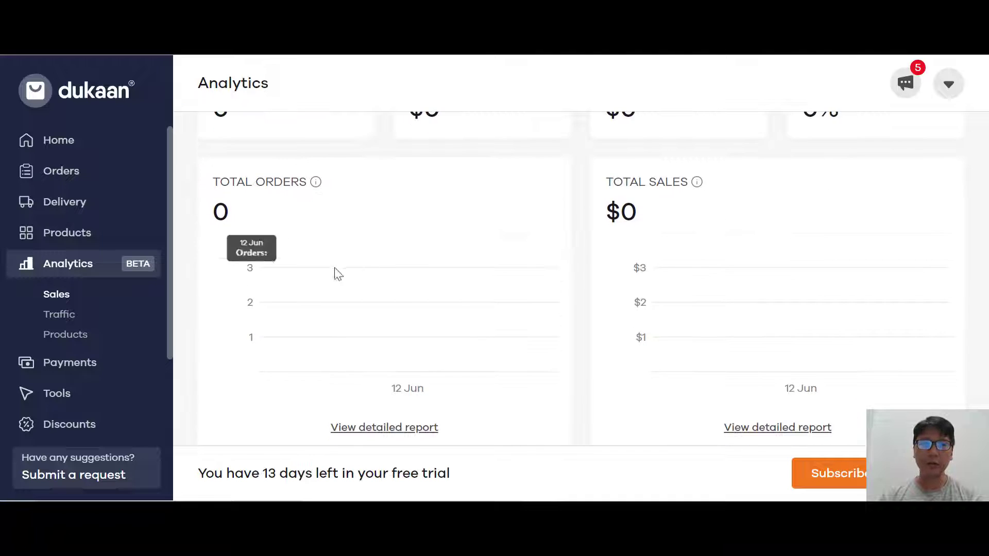
scroll(687, 296, "down", 3)
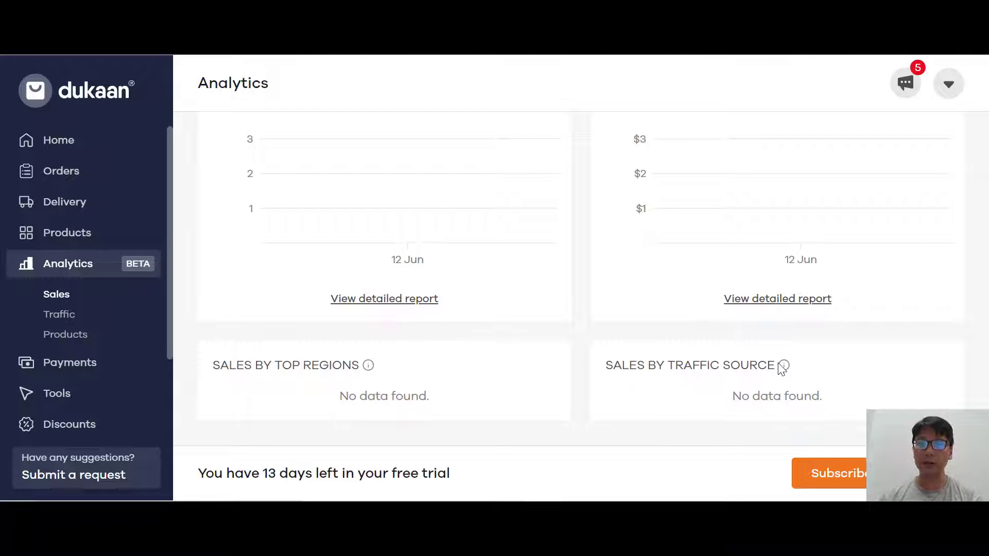
Review the Traffic analytics, including store views, store sessions and returning visitors.
left_click(65, 318)
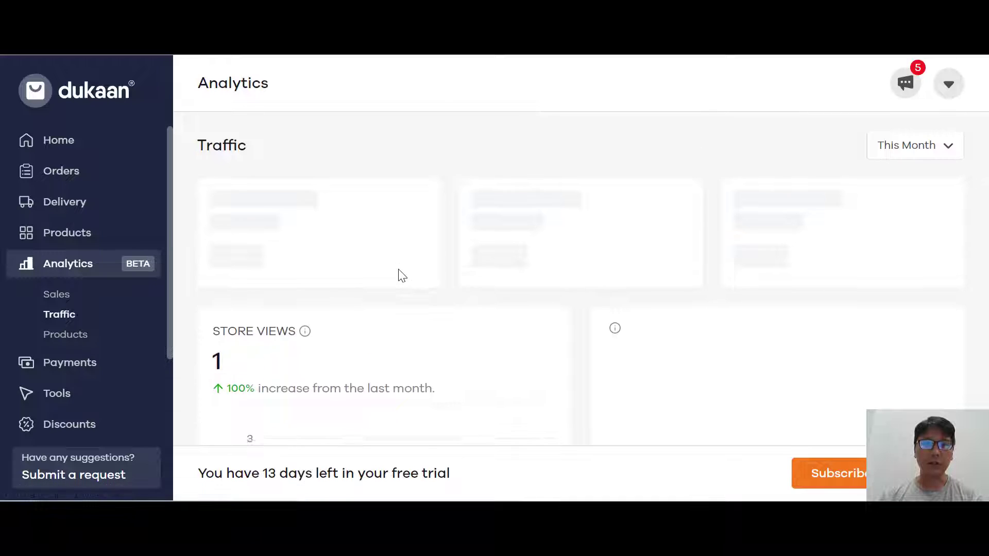
scroll(402, 277, "down", 1)
scroll(283, 312, "down", 2)
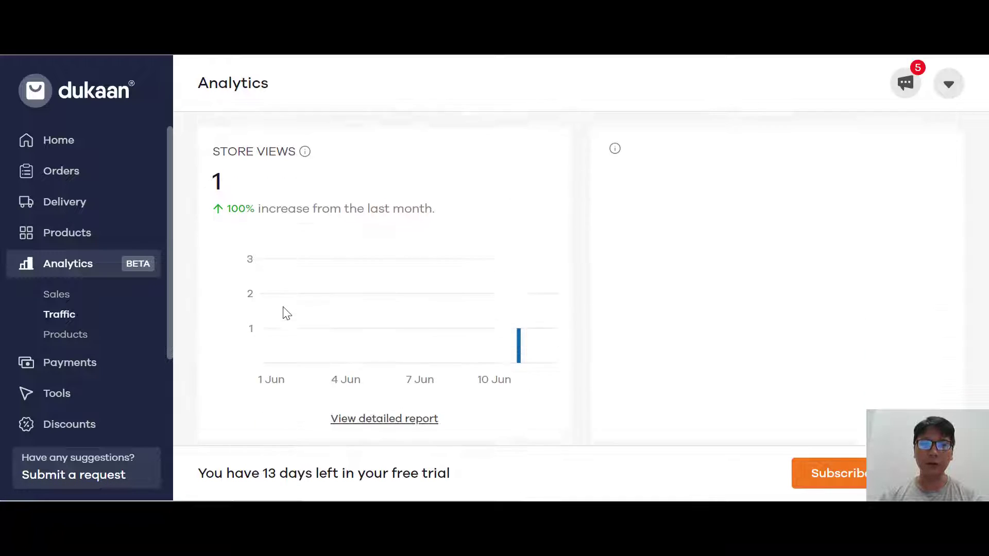
scroll(657, 295, "up", 3)
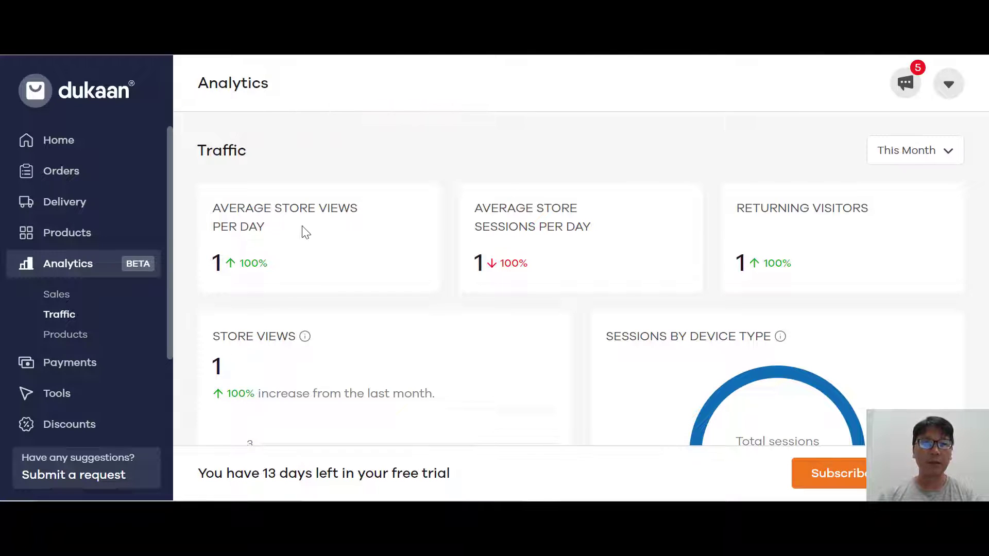
Review the Products analytics, including product views, top categories by sales and top products by units sold.
left_click(82, 335)
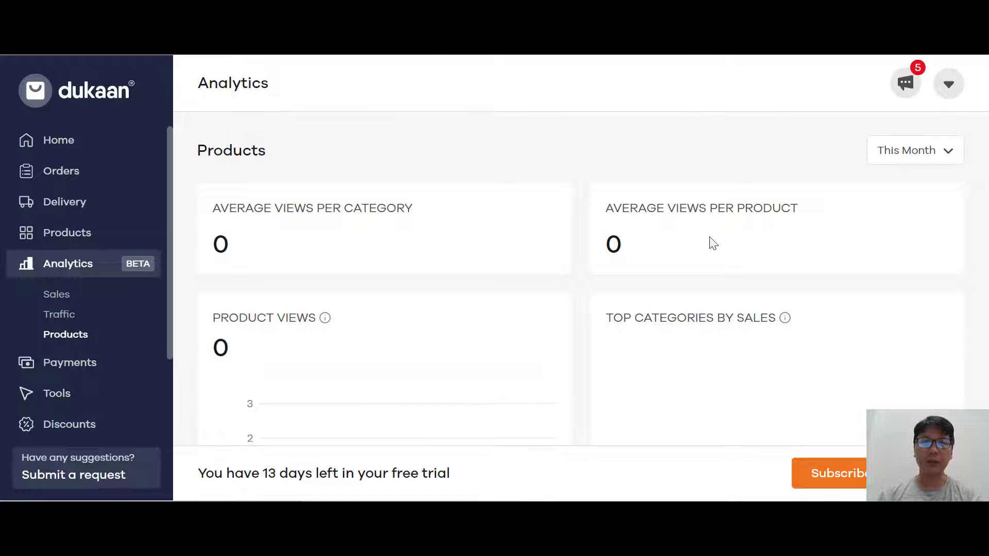
scroll(759, 314, "down", 2)
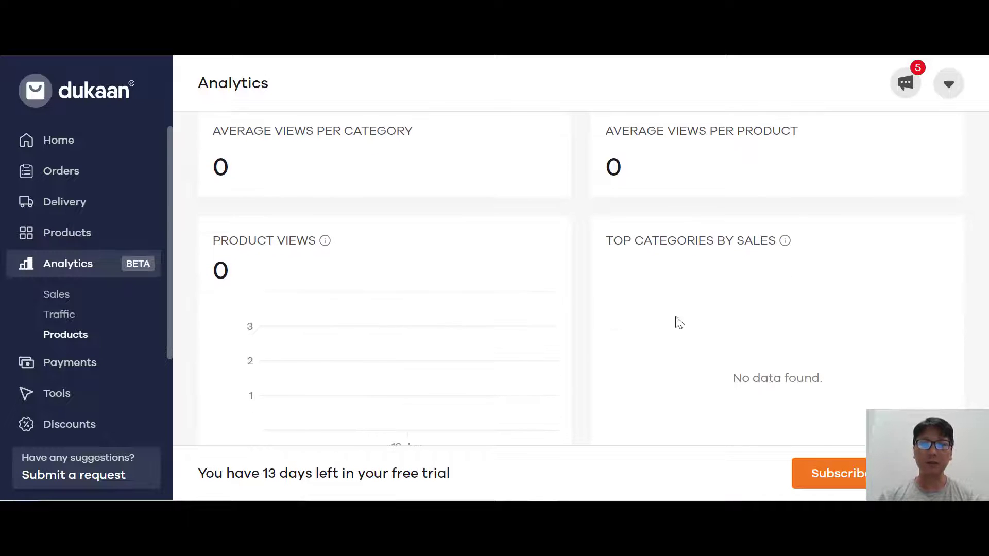
scroll(756, 317, "down", 5)
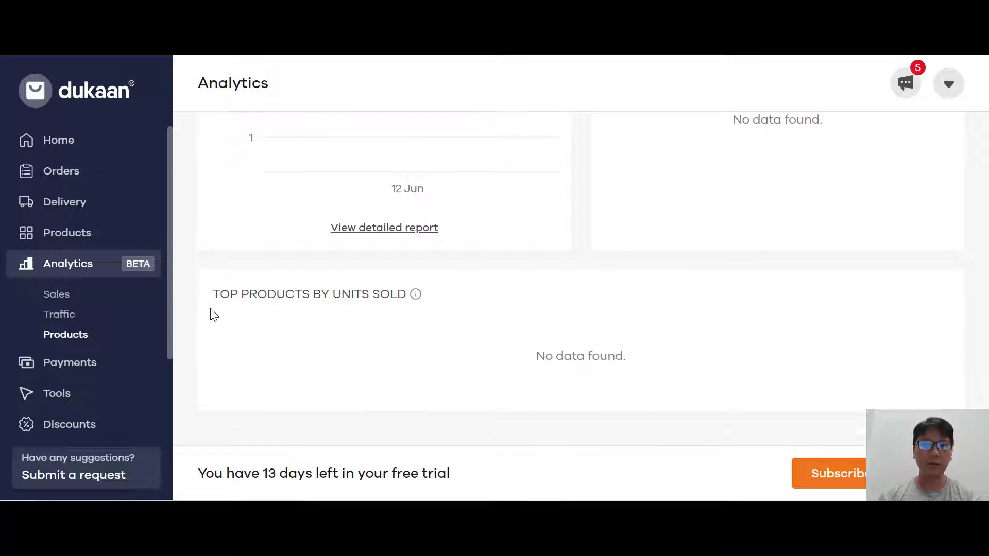
View the available payment methods and the store's Tools page.
left_click(57, 364)
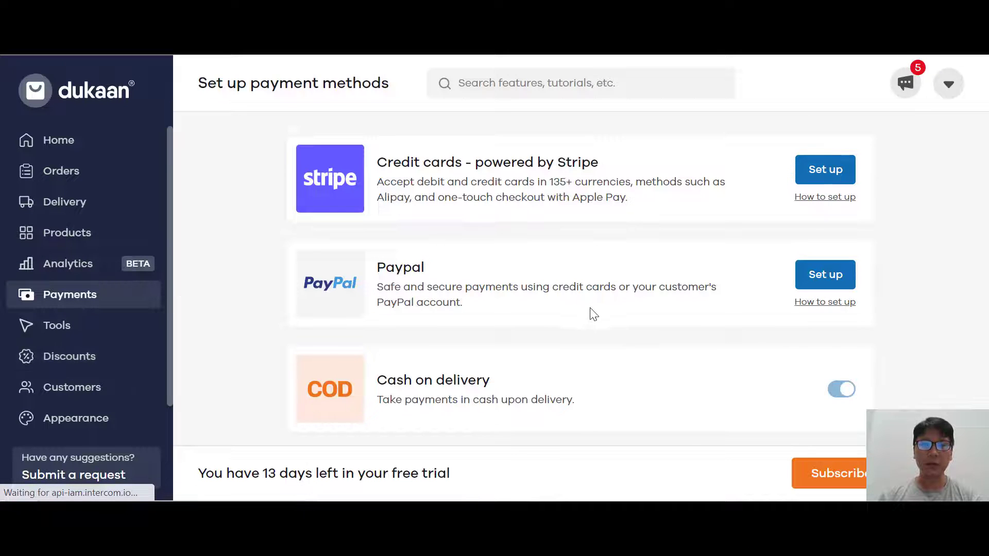
left_click(67, 341)
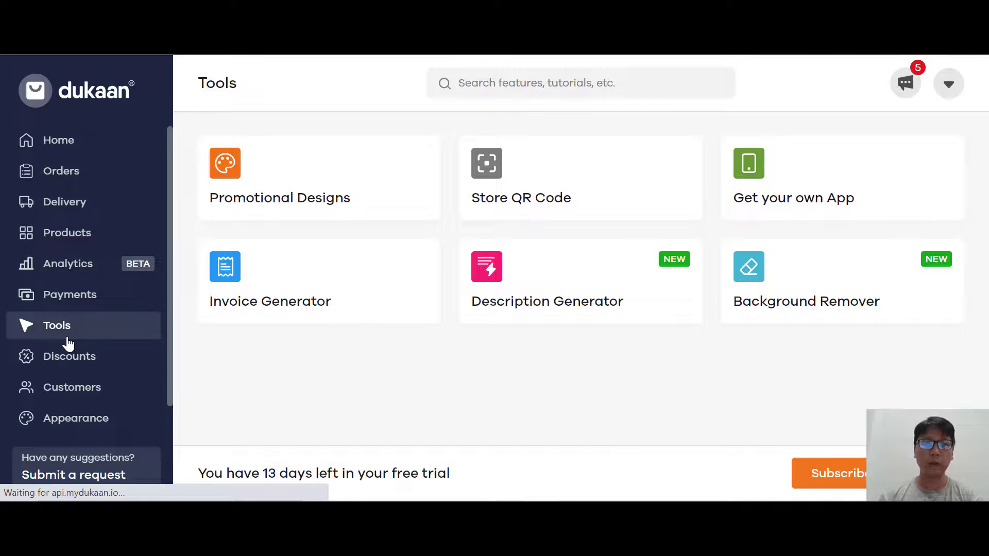
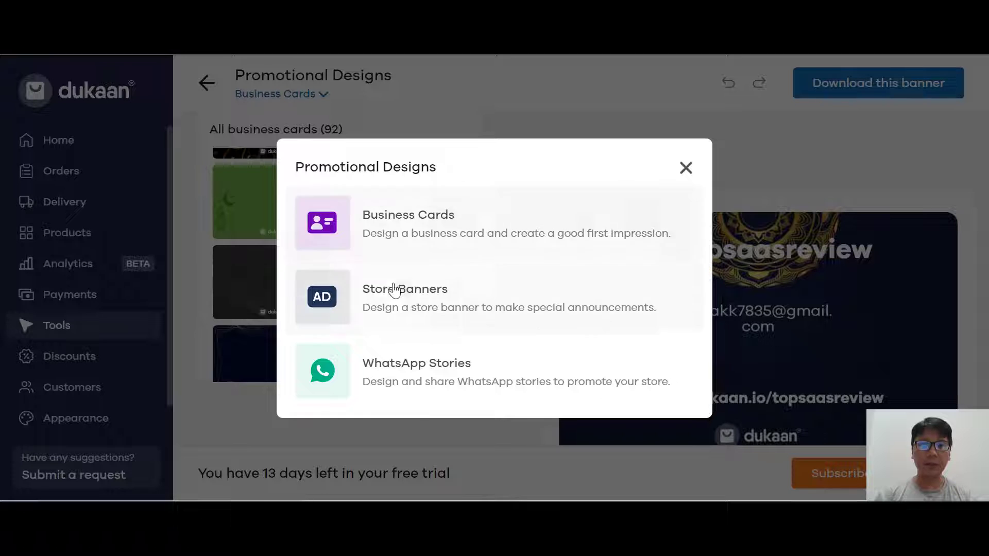
Open the store banner designs, preview the orange dripping-paint template and browse the editable promo banners.
left_click(391, 289)
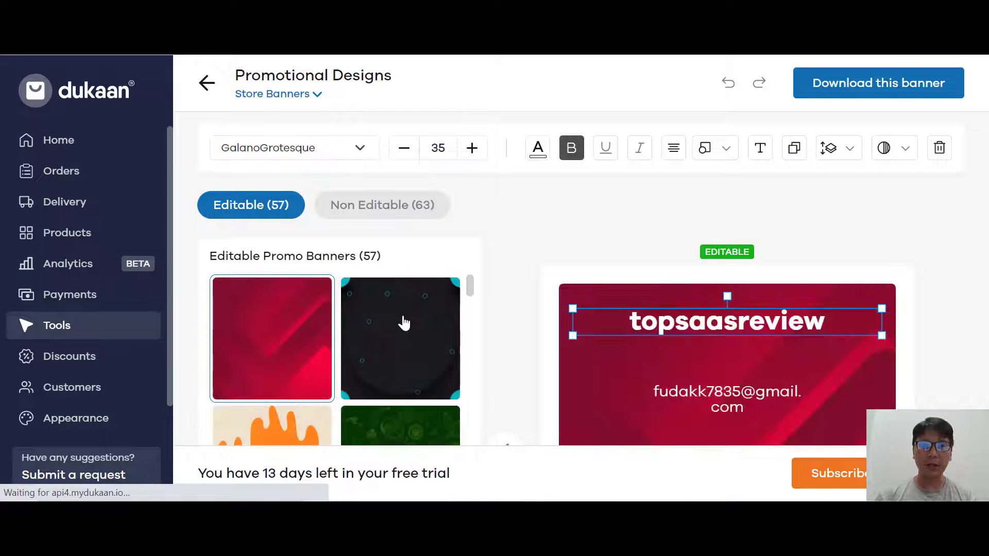
scroll(402, 324, "down", 2)
left_click(288, 383)
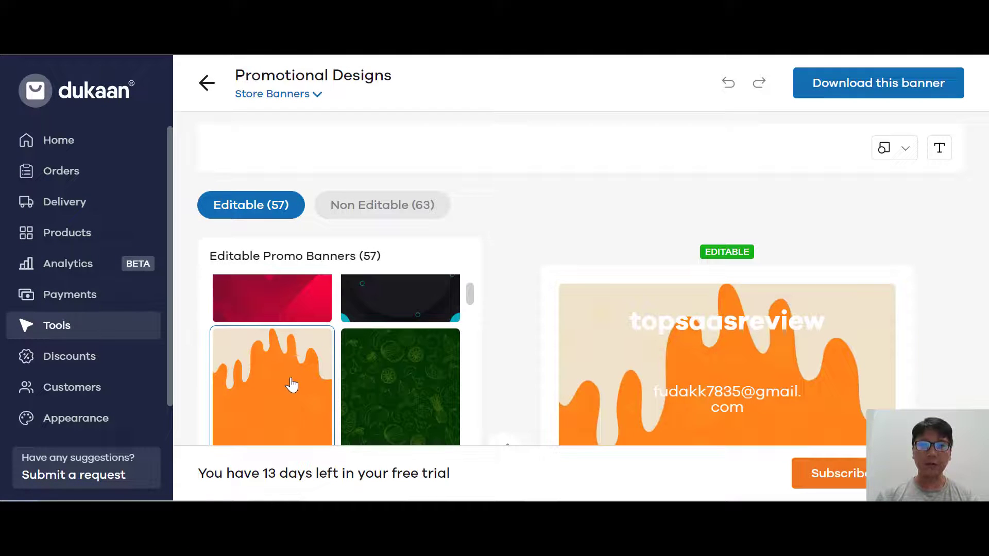
scroll(379, 366, "down", 3)
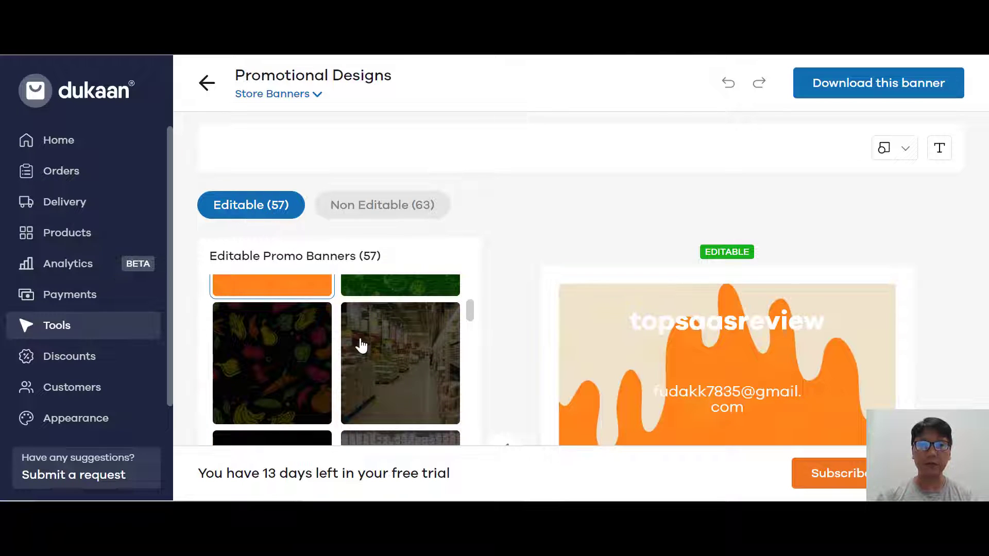
Preview non-editable promo banners, including the vegetable, 50% off grocery basket and green Grocery Sale designs.
left_click(366, 210)
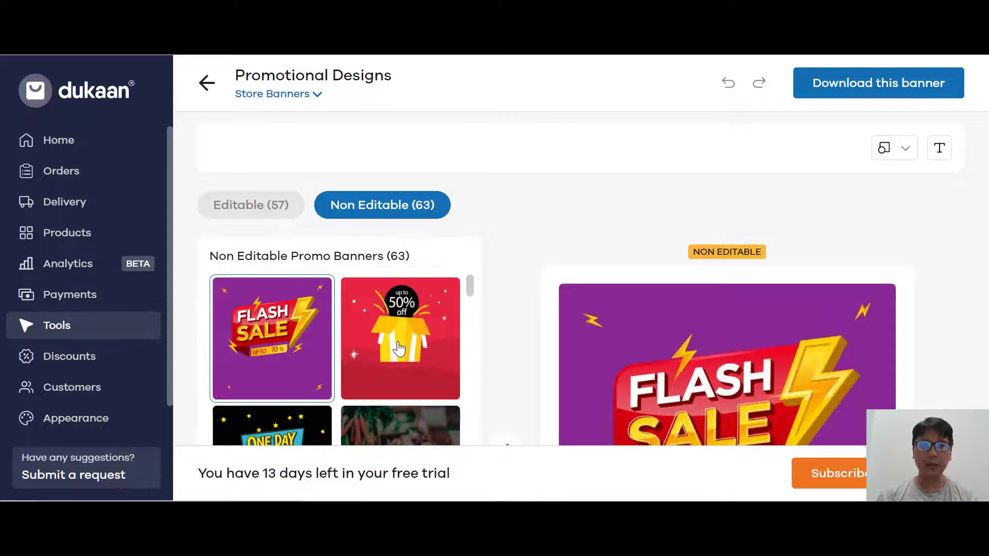
scroll(399, 348, "down", 2)
left_click(399, 349)
scroll(399, 349, "down", 1)
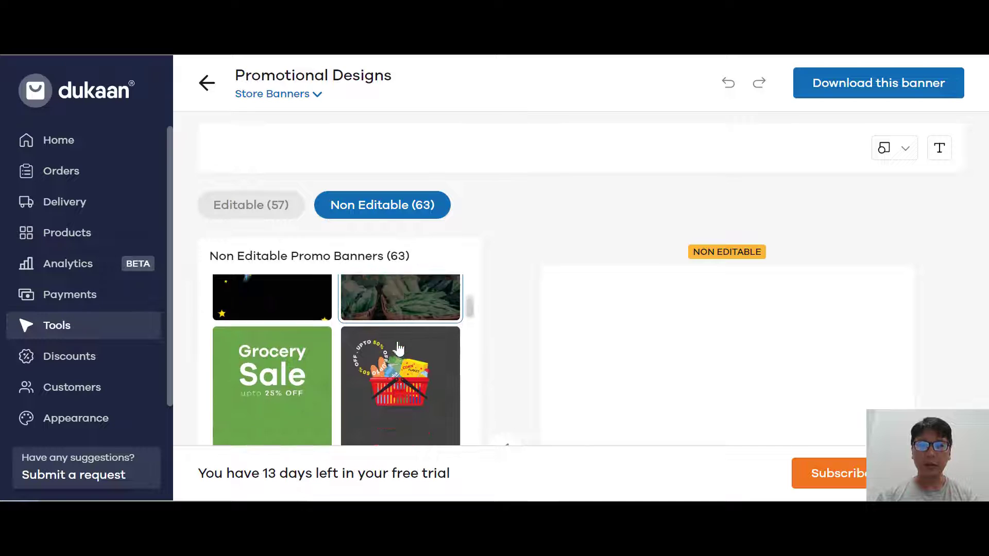
left_click(398, 350)
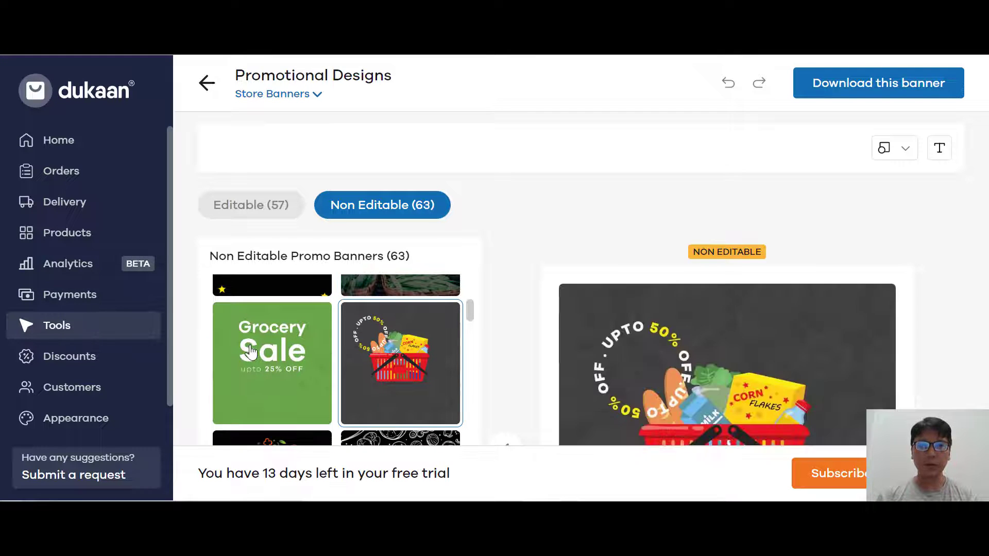
left_click(251, 352)
Preview the black "Up 75% off Sale" and green "No excuse to not eat healthy" banners, and browse more non-editable designs.
scroll(309, 356, "down", 3)
left_click(376, 359)
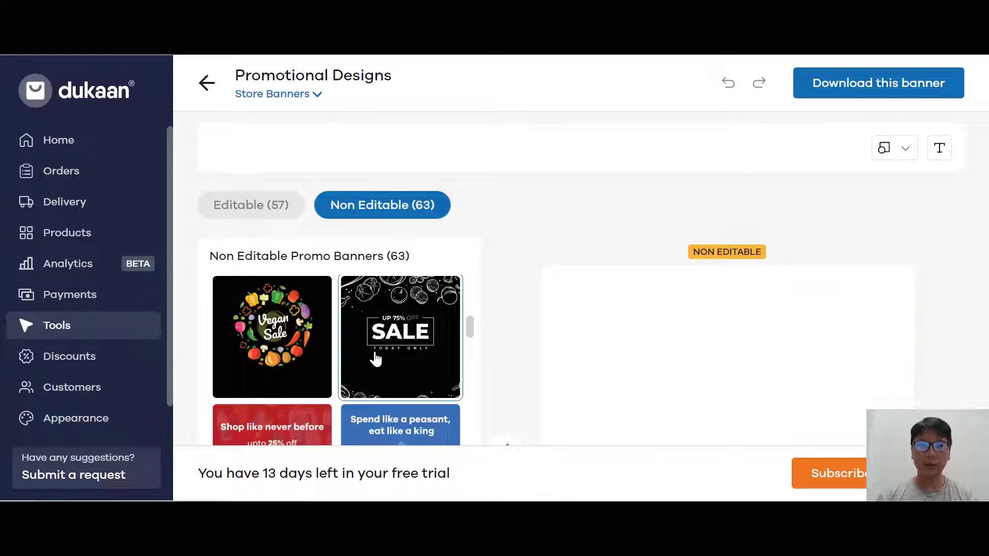
scroll(412, 359, "down", 3)
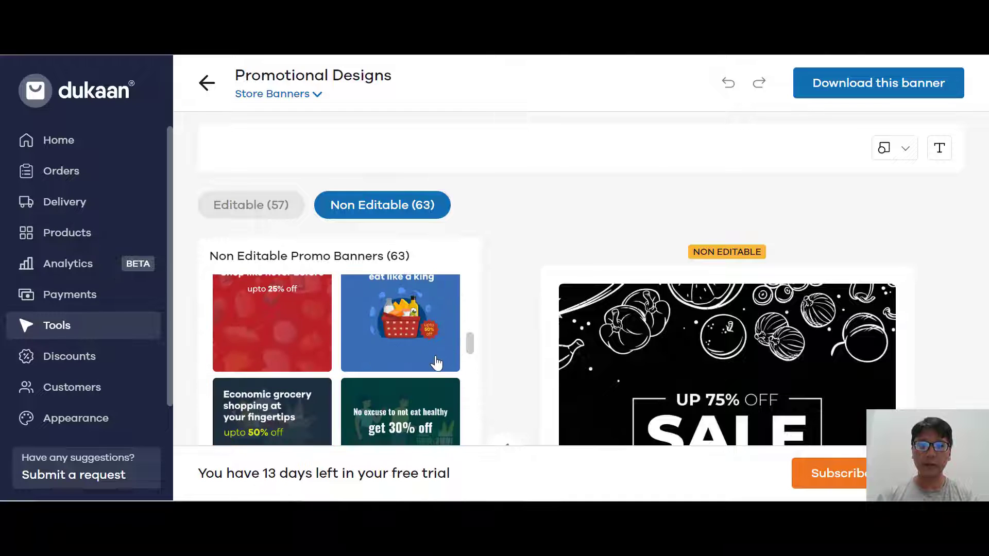
scroll(610, 315, "down", 1)
scroll(609, 319, "down", 2)
left_click(424, 295)
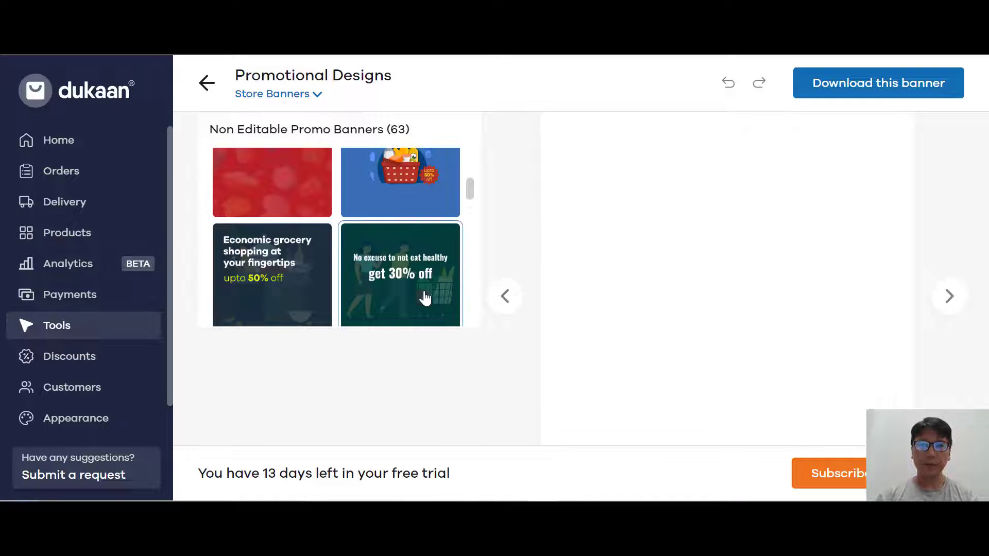
scroll(397, 287, "down", 5)
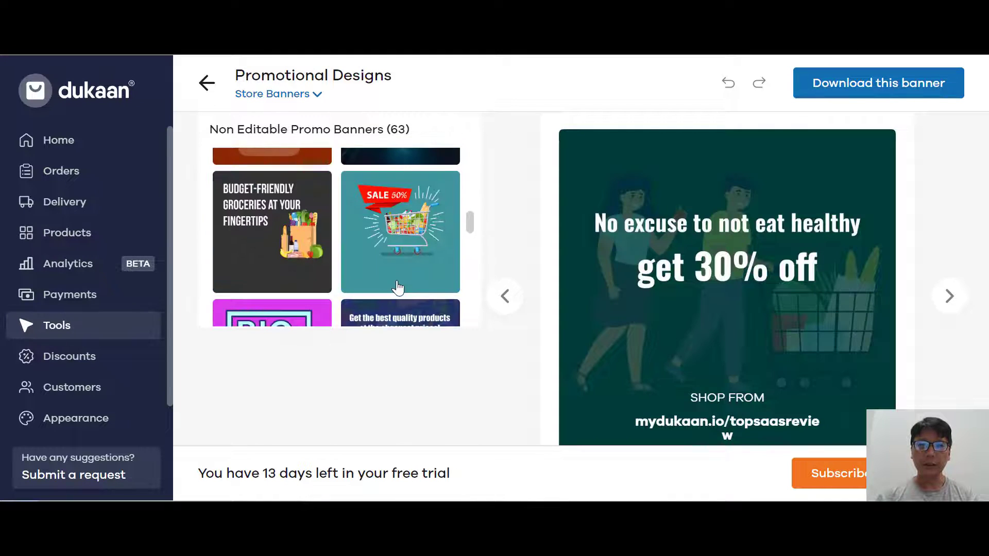
scroll(492, 249, "up", 3)
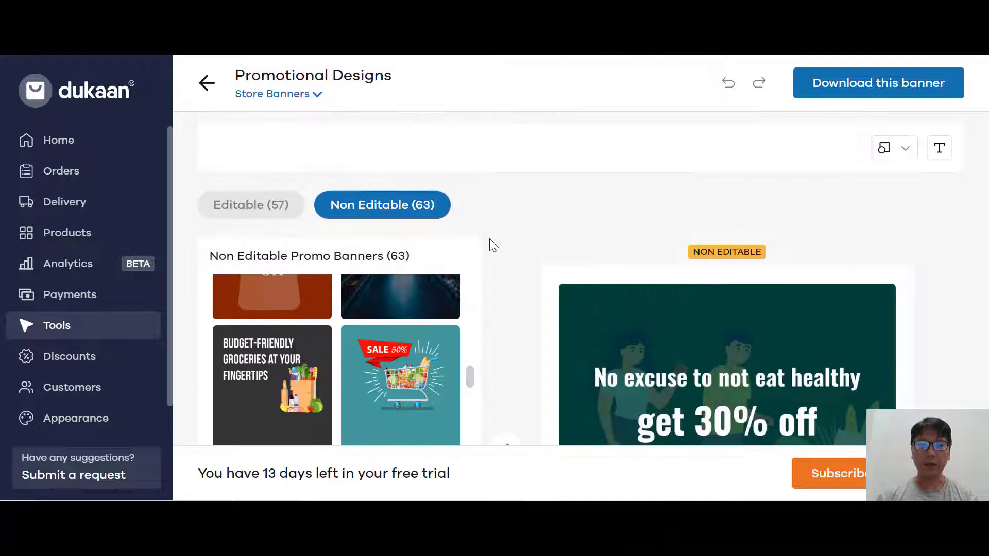
Switch the promotional designs to WhatsApp Stories, preview the purple template and browse the editable stories.
left_click(275, 95)
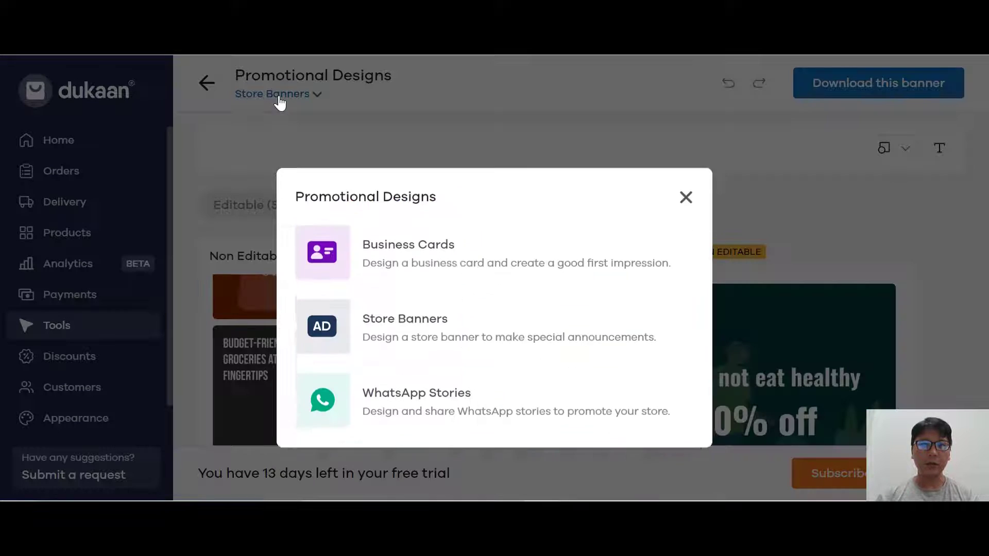
left_click(398, 383)
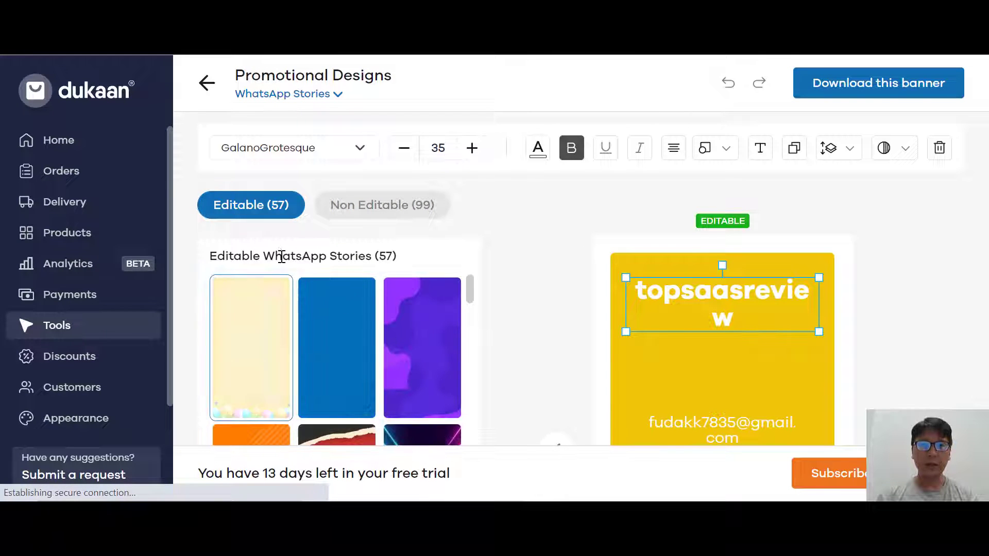
left_click(435, 363)
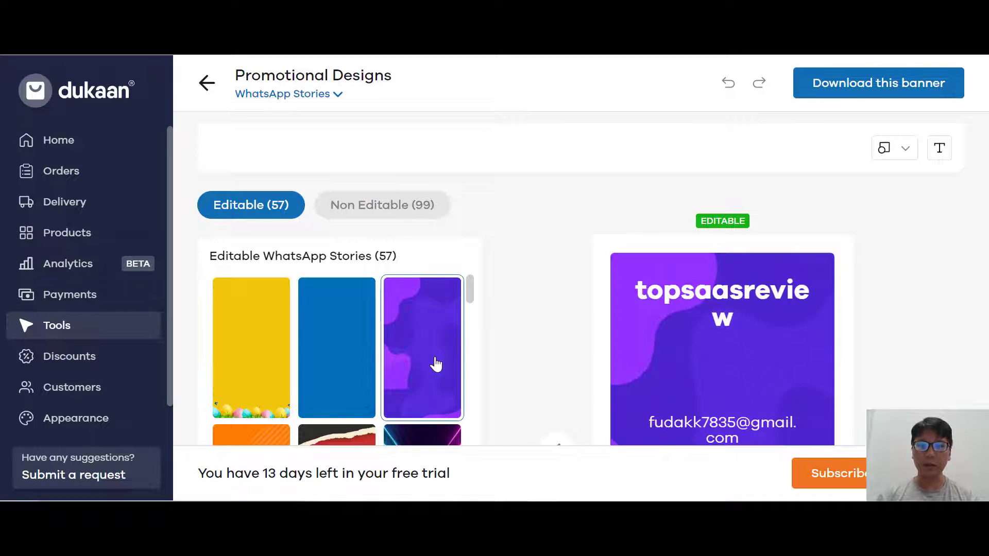
scroll(684, 360, "down", 3)
scroll(684, 360, "up", 3)
Preview the non-editable blue 25% off and shopping cart WhatsApp stories, and return to the Tools page without saving the design.
left_click(341, 211)
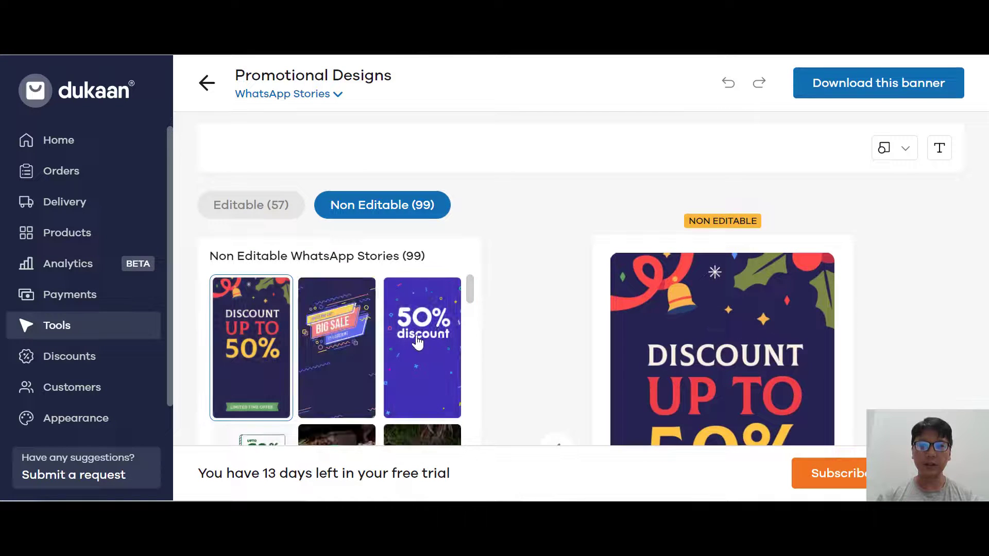
scroll(301, 364, "down", 5)
left_click(285, 353)
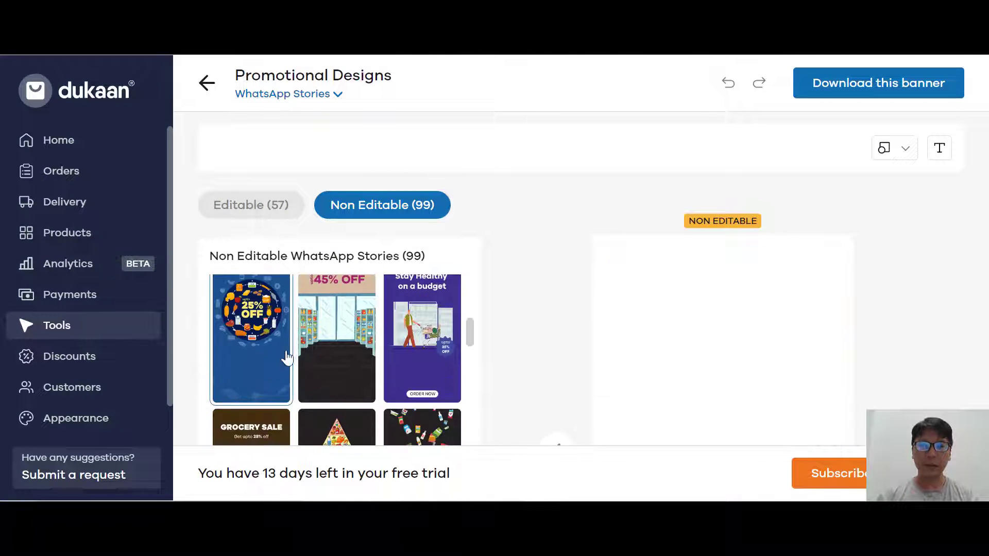
scroll(439, 342, "down", 1)
left_click(429, 353)
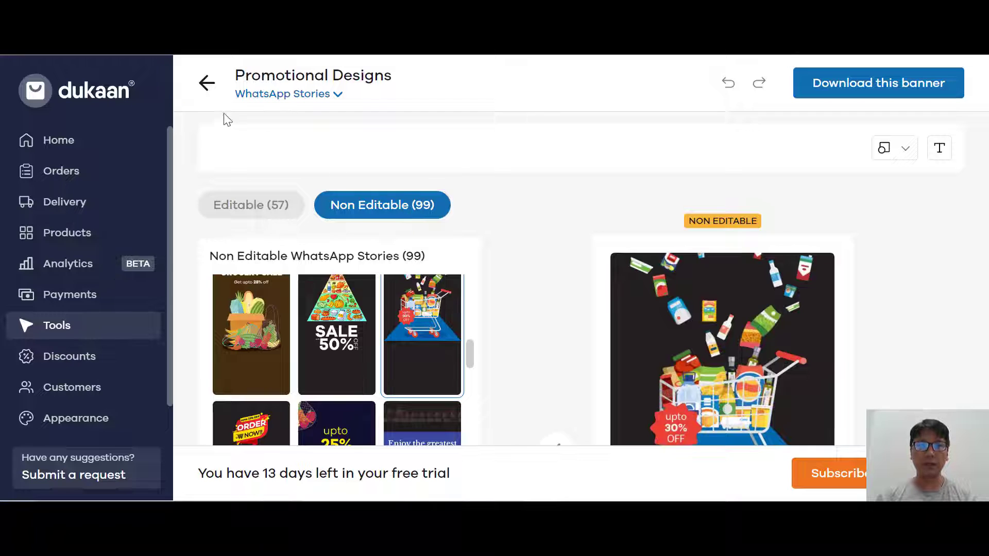
left_click(206, 90)
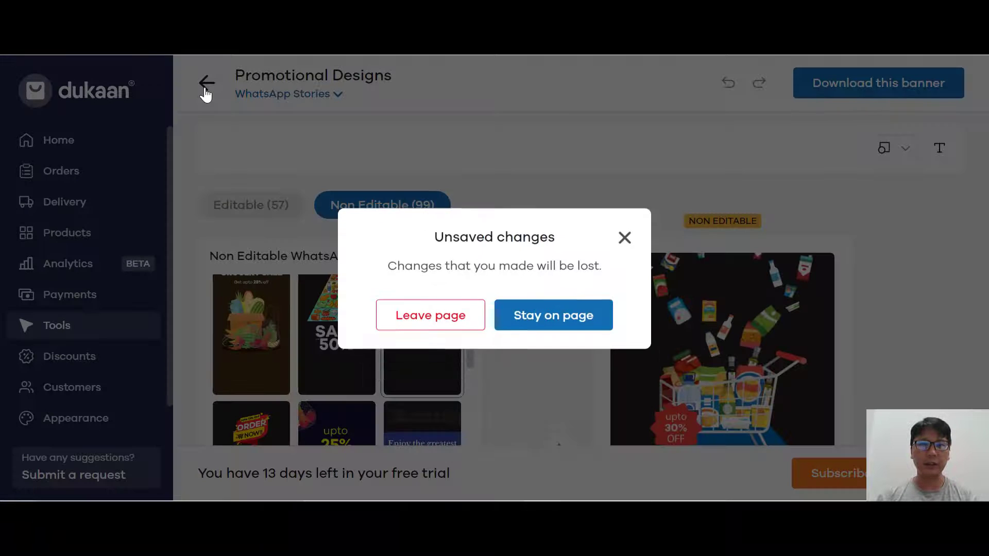
left_click(422, 327)
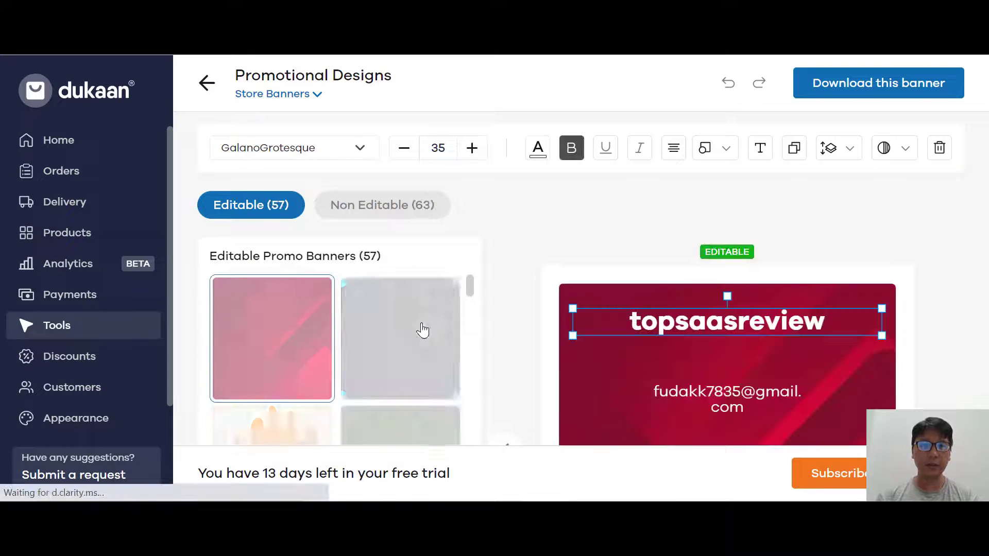
left_click(207, 85)
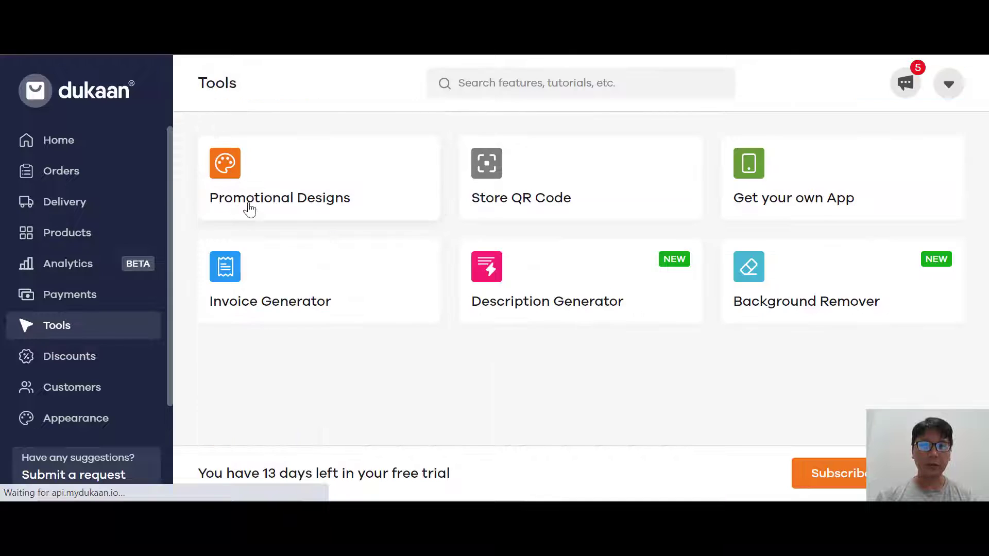
Review the store's QR code poster and its PDF printing option, and return to the Tools page.
left_click(550, 200)
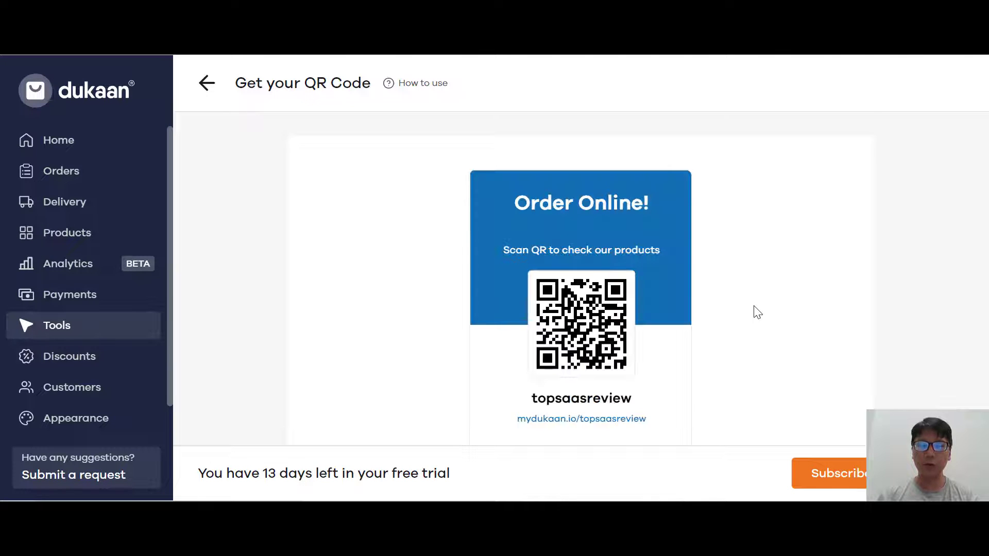
scroll(757, 312, "down", 3)
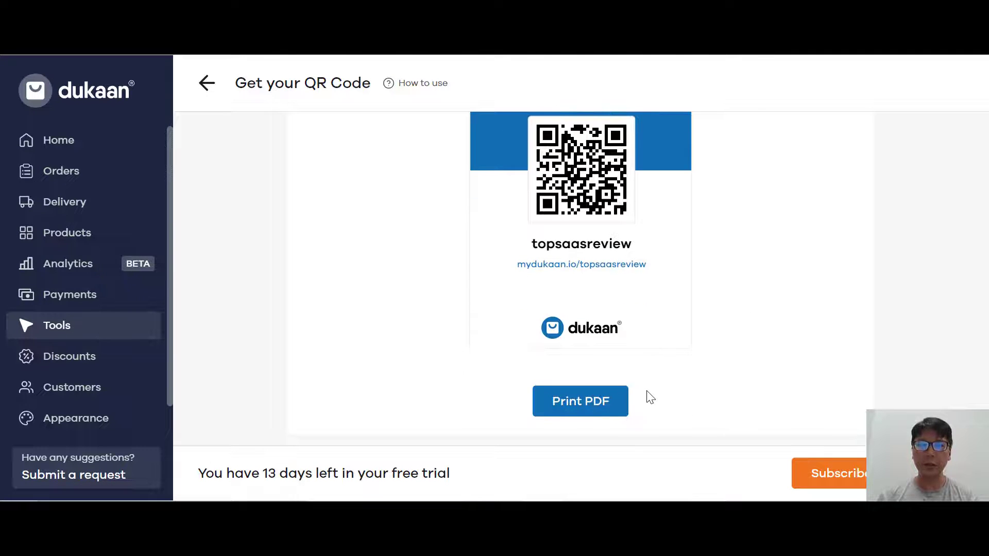
scroll(734, 353, "up", 3)
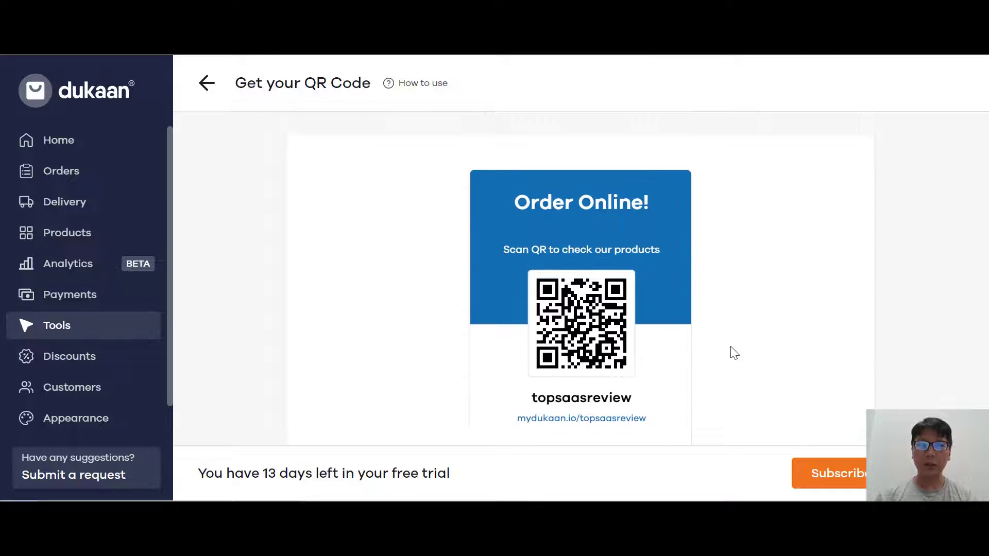
left_click(205, 86)
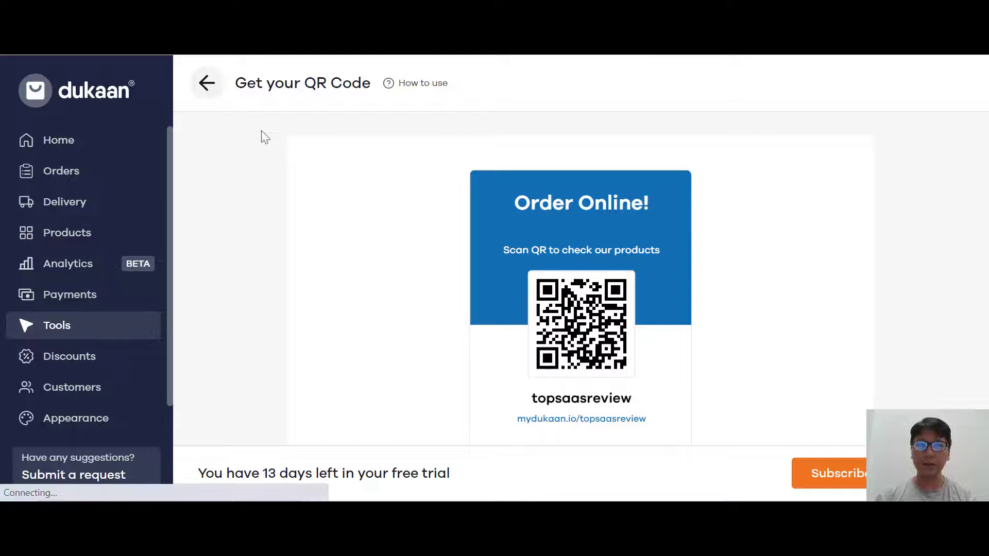
Review the Get your own App tool and its store APK download option, and return to the Tools page.
left_click(828, 205)
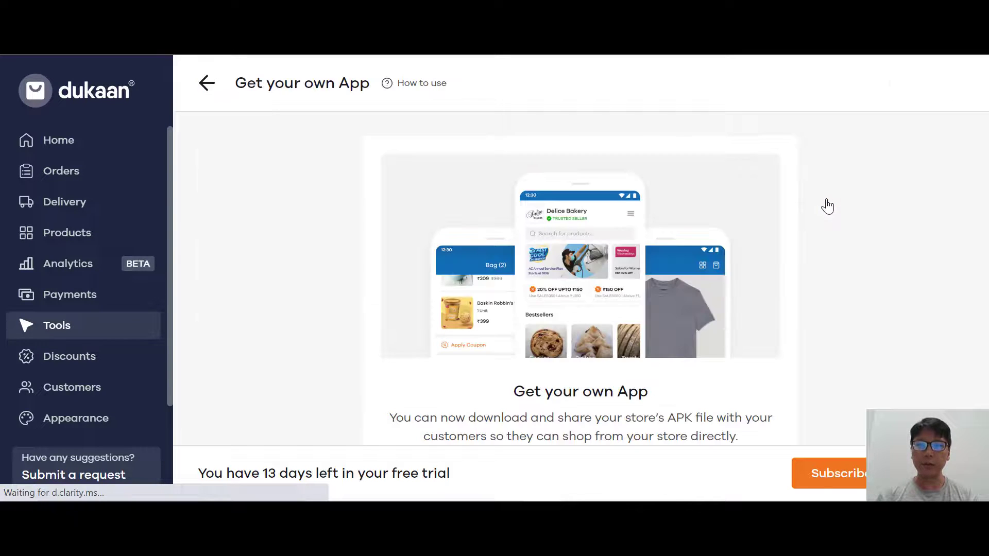
scroll(721, 313, "down", 3)
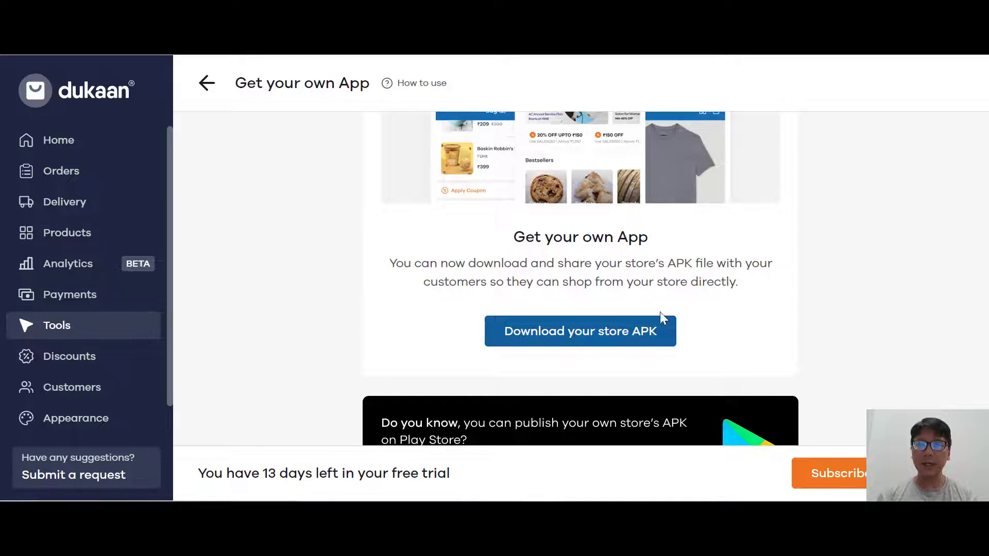
scroll(721, 310, "up", 2)
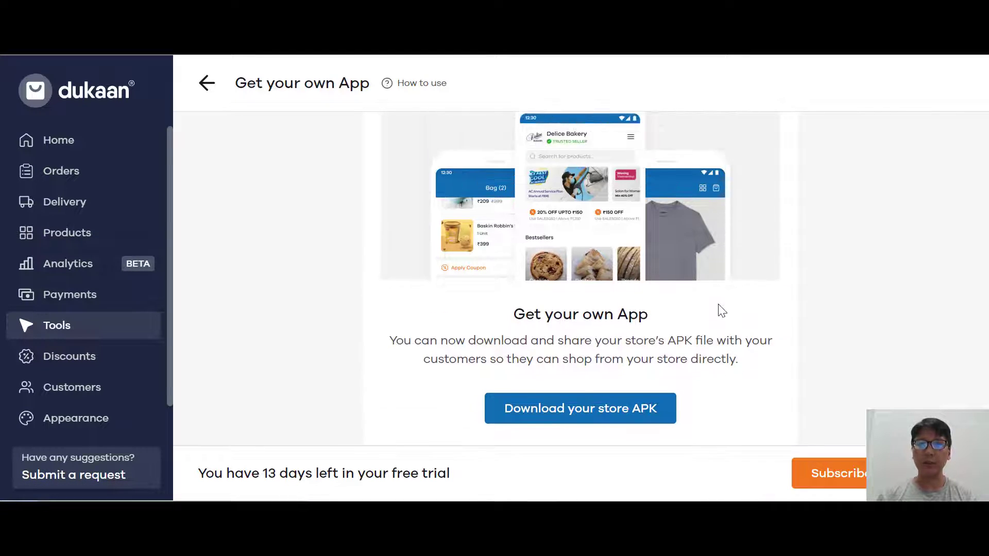
left_click(205, 84)
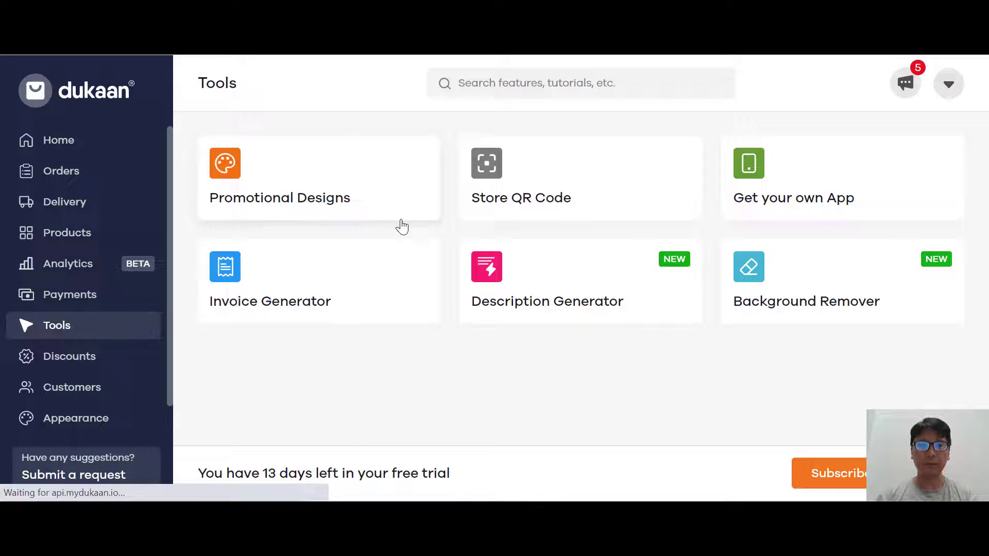
Review the Invoice Generator template down to its totals and payment terms, and return to the Tools page.
left_click(289, 305)
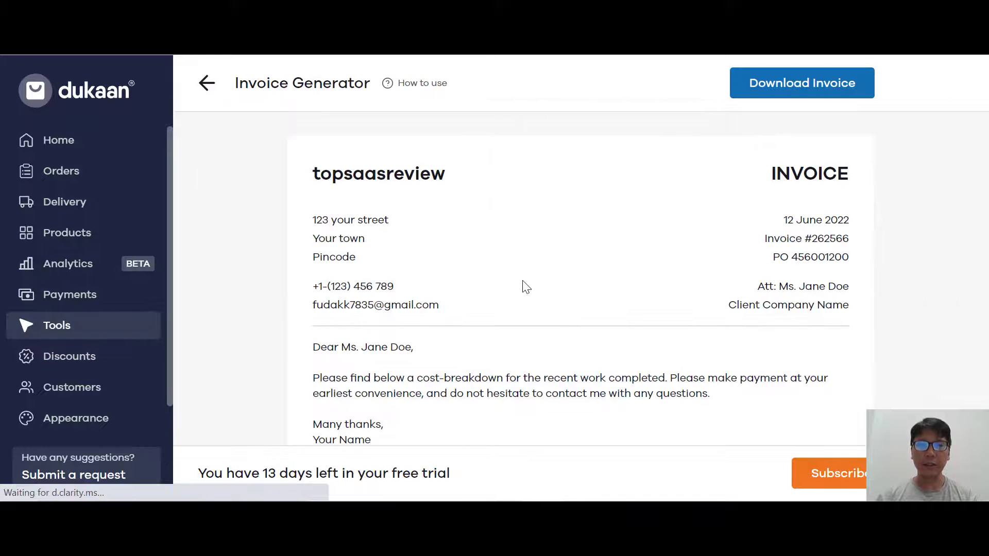
scroll(525, 287, "down", 8)
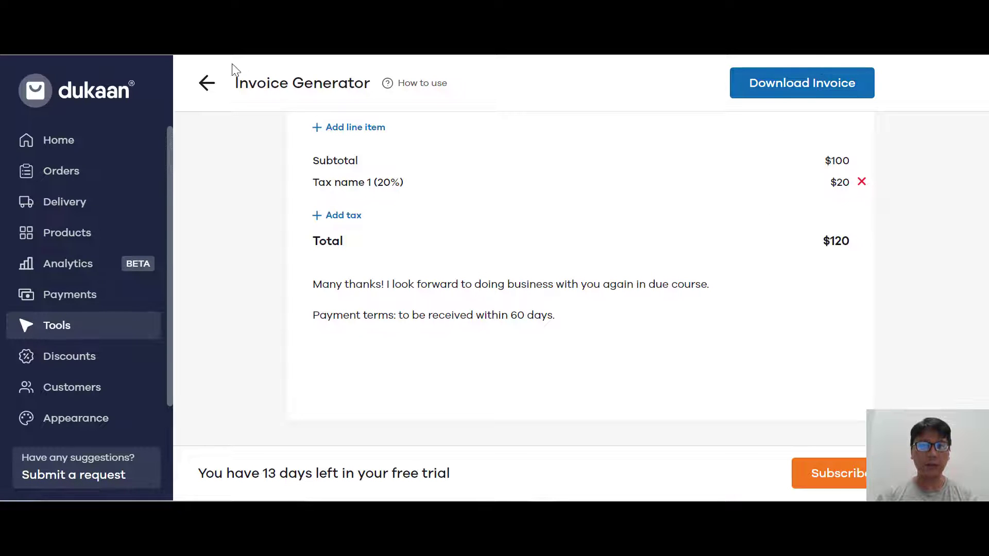
left_click(206, 83)
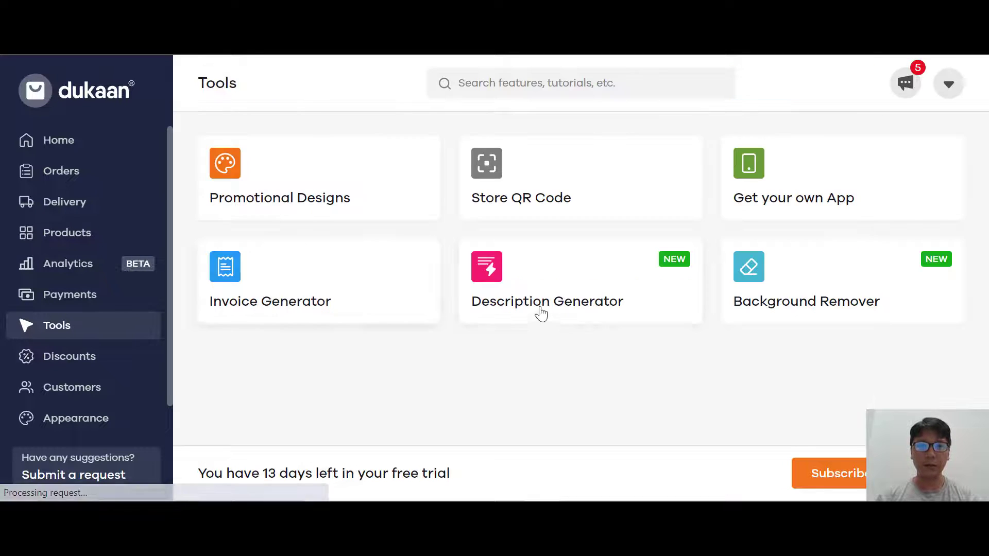
Look at the Description Generator and its product name field, and return to the Tools page.
left_click(581, 304)
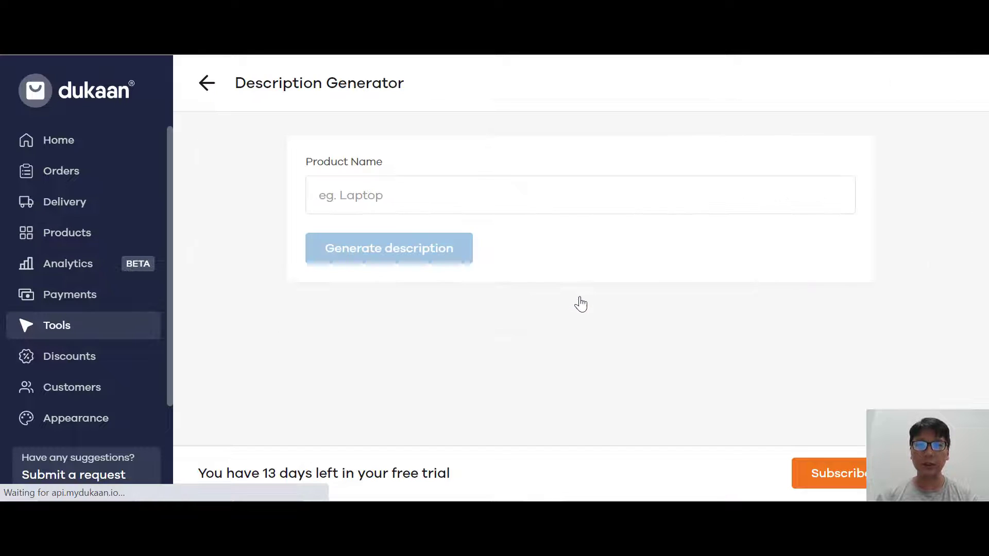
left_click(402, 196)
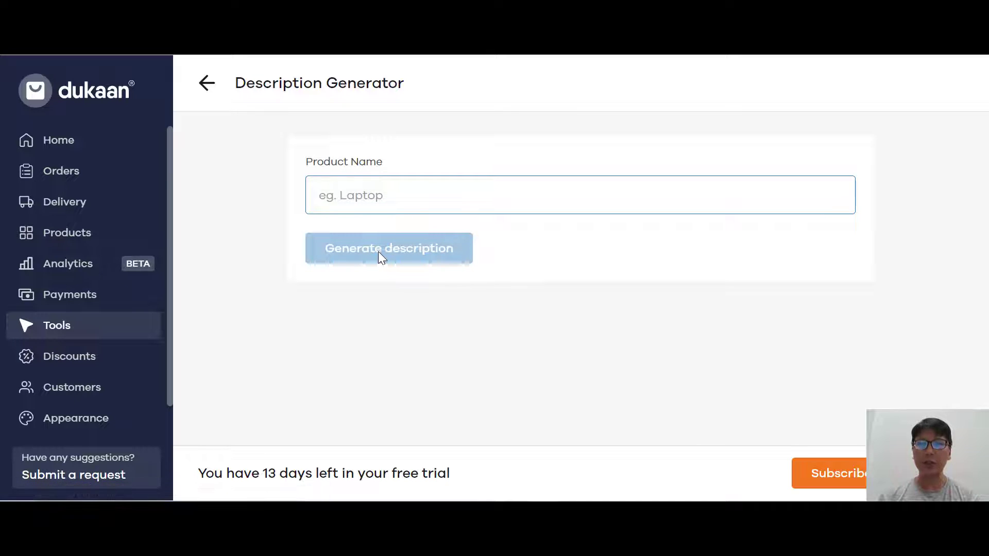
left_click(206, 89)
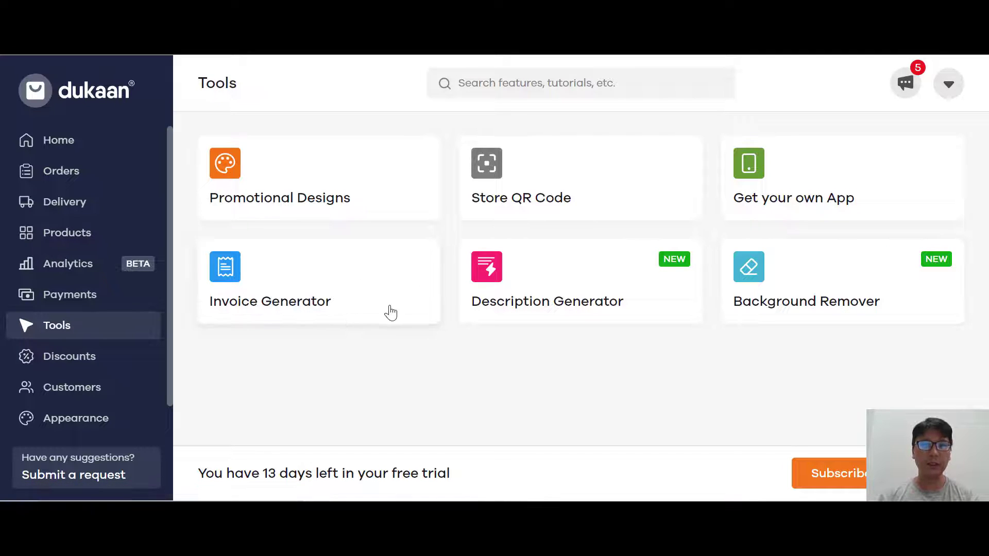
Start a percentage discount coupon from the Discounts page and review the uses-per-customer options without choosing one.
left_click(89, 359)
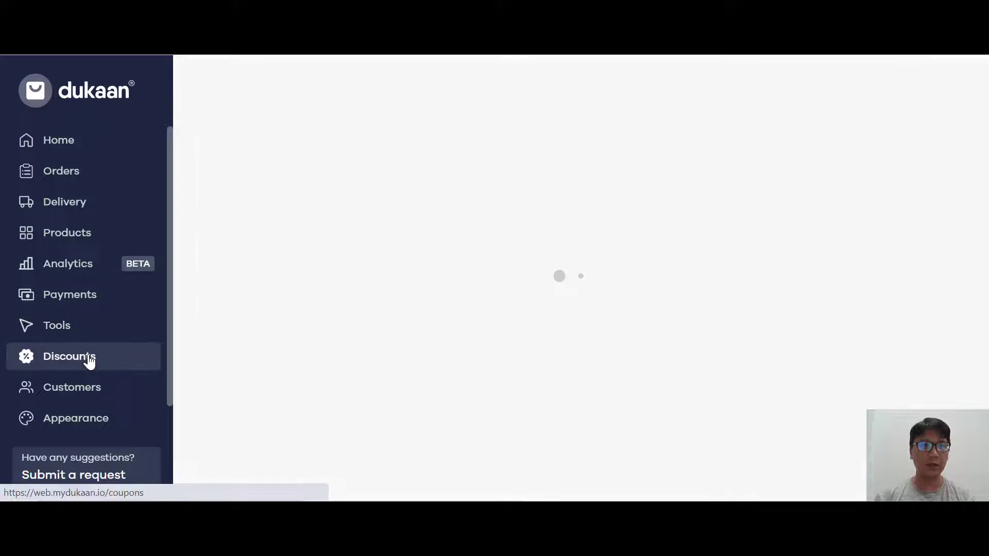
left_click(567, 400)
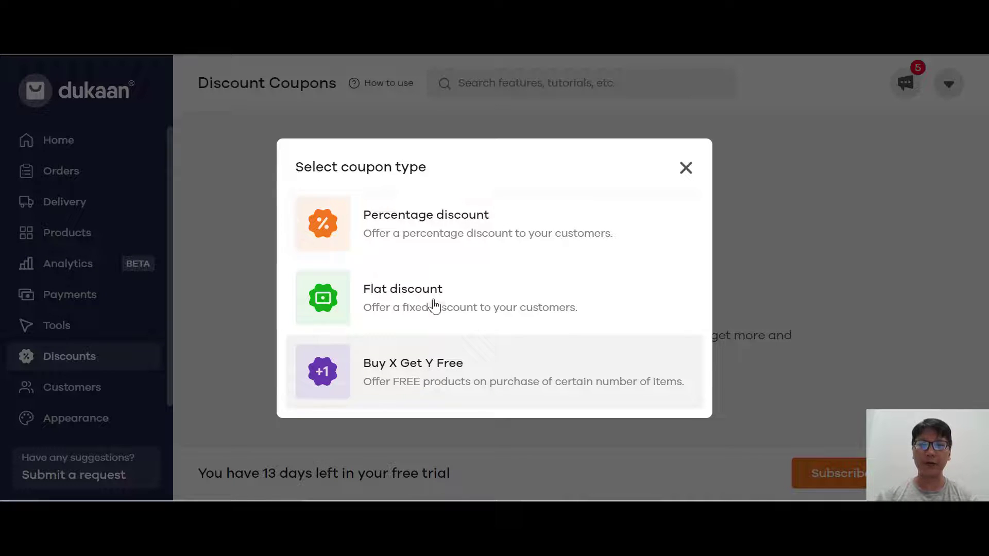
left_click(433, 238)
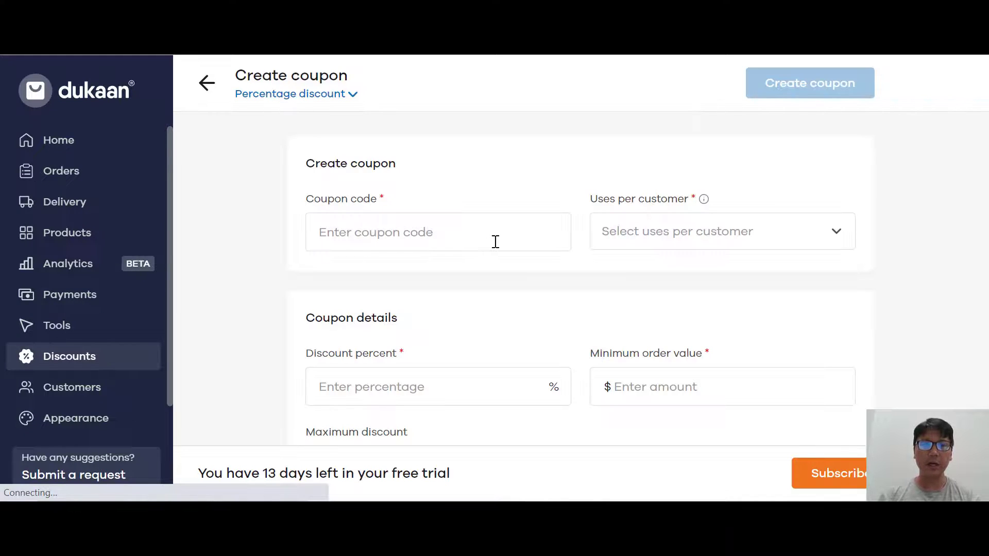
left_click(681, 236)
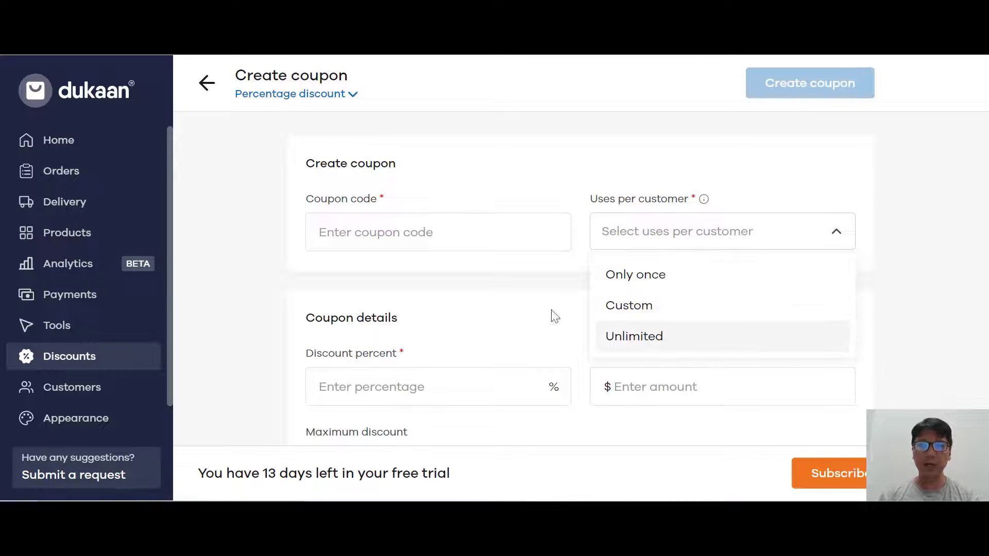
left_click(468, 283)
Review the percentage coupon's discount and order value fields and expand its Coupon functionality settings.
scroll(493, 299, "down", 2)
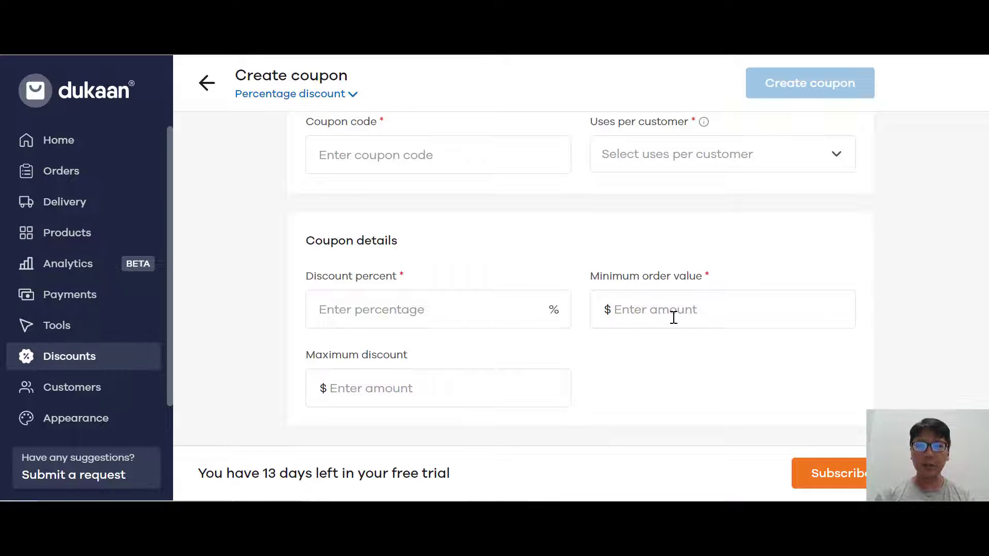
scroll(566, 319, "down", 2)
scroll(534, 313, "down", 2)
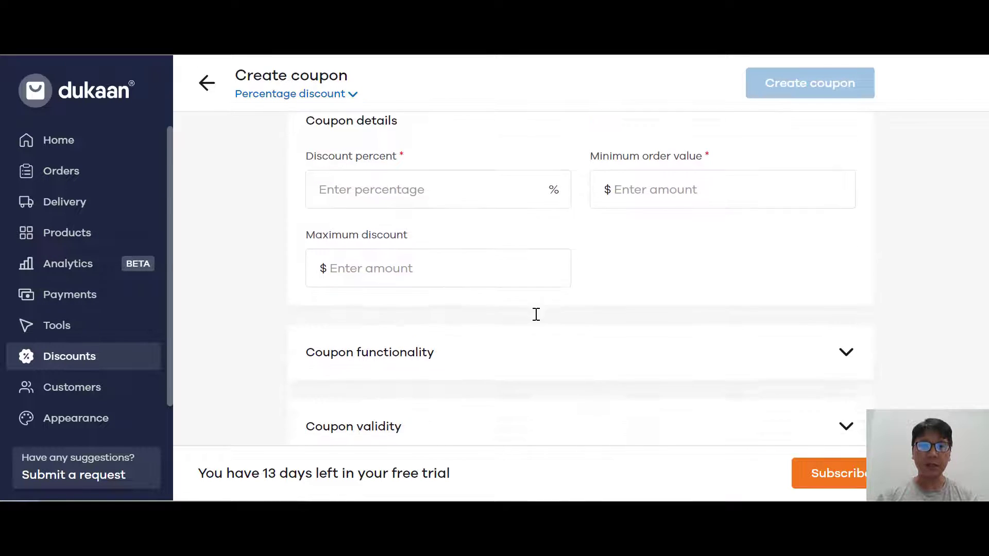
left_click(845, 319)
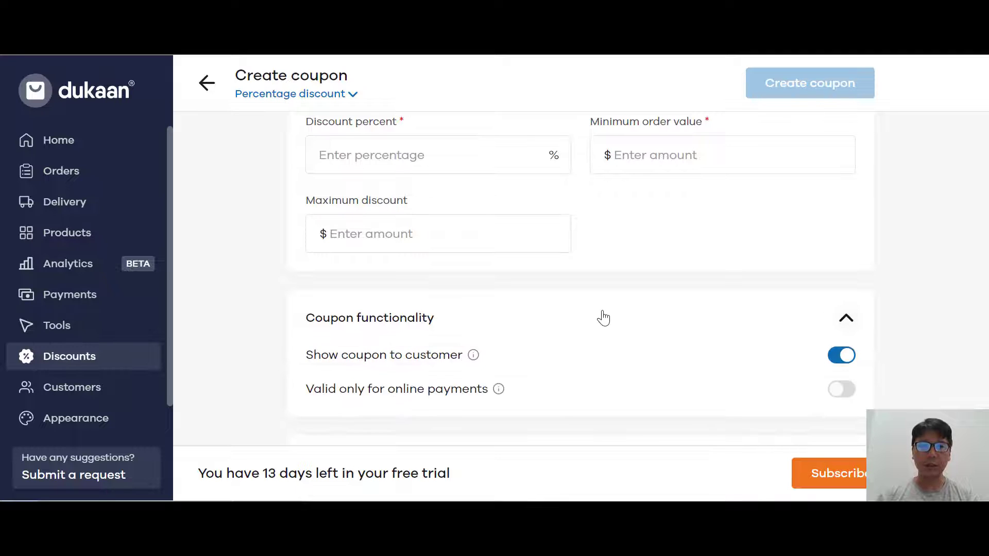
scroll(597, 314, "down", 2)
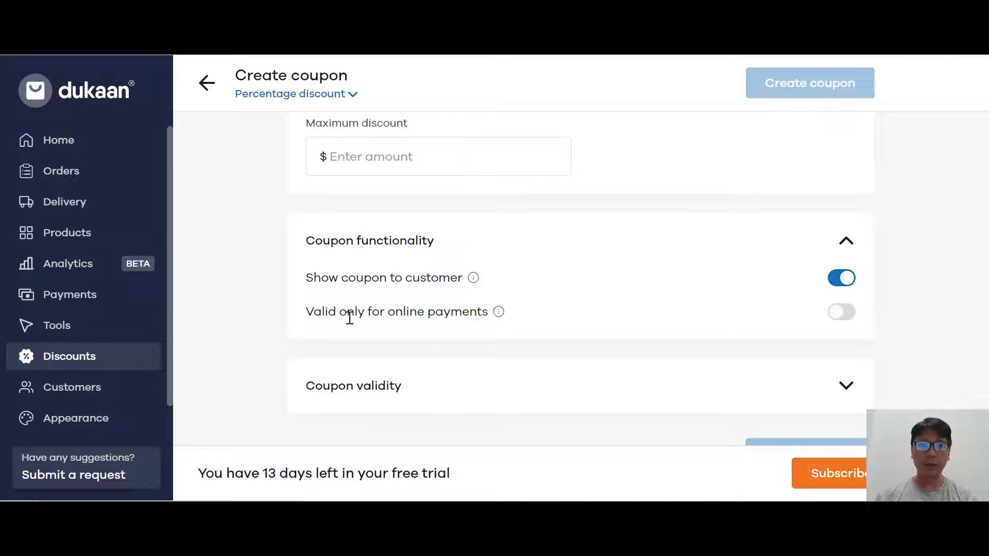
scroll(596, 329, "down", 1)
Expand the Coupon validity section and review its start date, time and end date options.
left_click(613, 334)
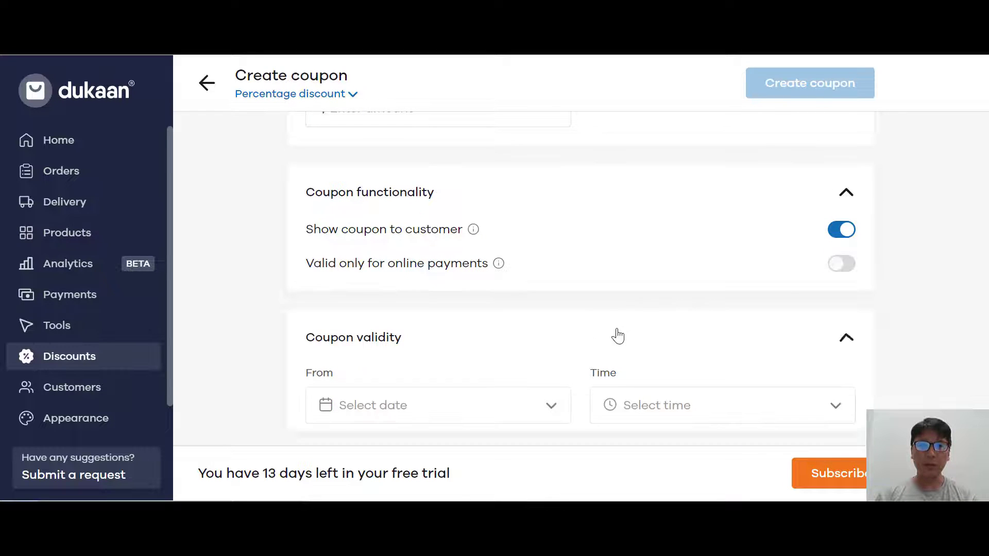
scroll(536, 340, "down", 1)
scroll(535, 339, "down", 1)
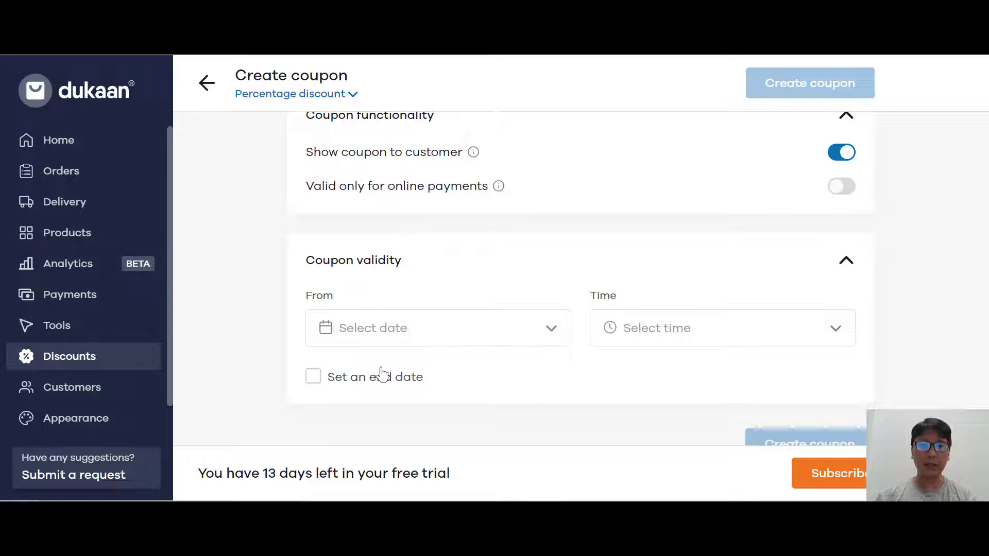
scroll(502, 361, "down", 1)
scroll(257, 227, "up", 6)
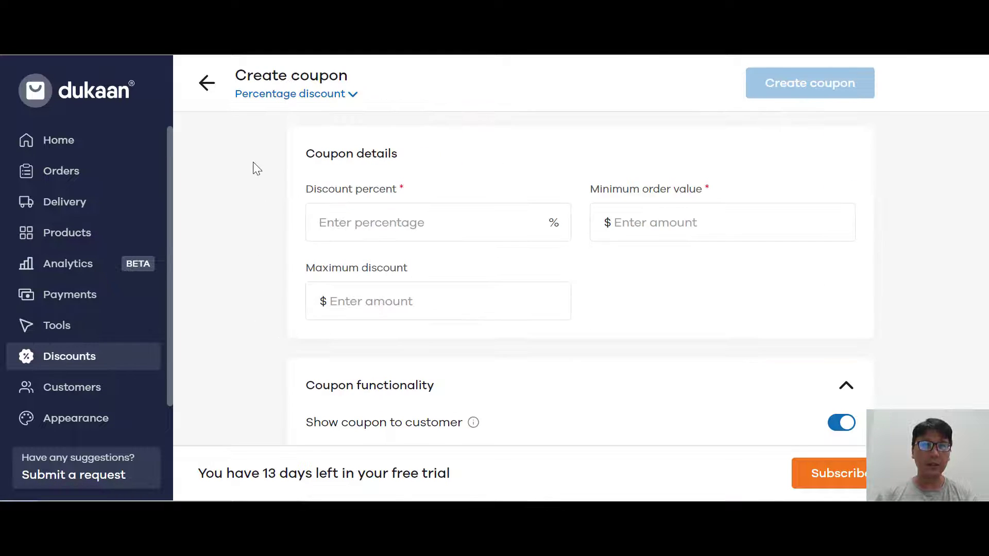
Change the coupon type to Flat discount and review the form's fields.
left_click(277, 95)
left_click(497, 321)
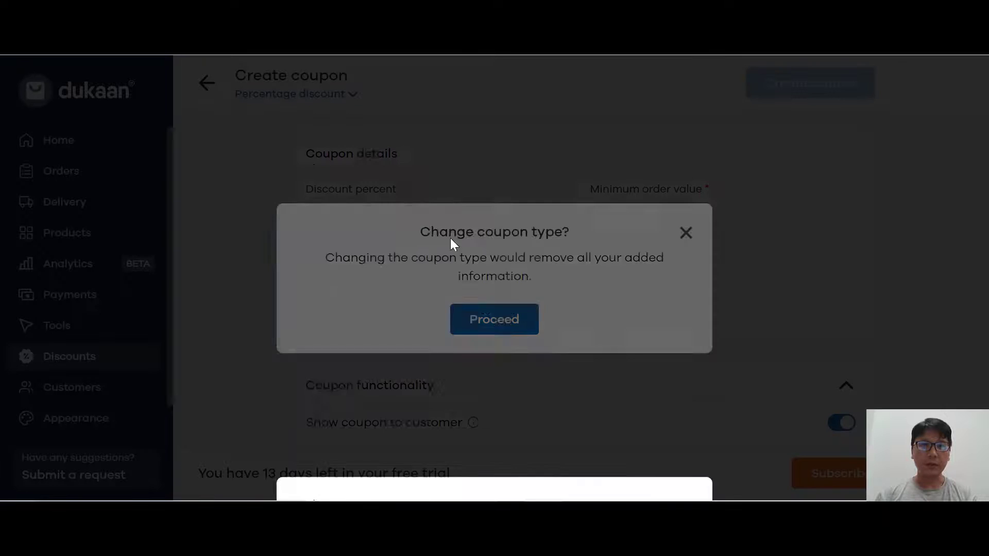
left_click(427, 301)
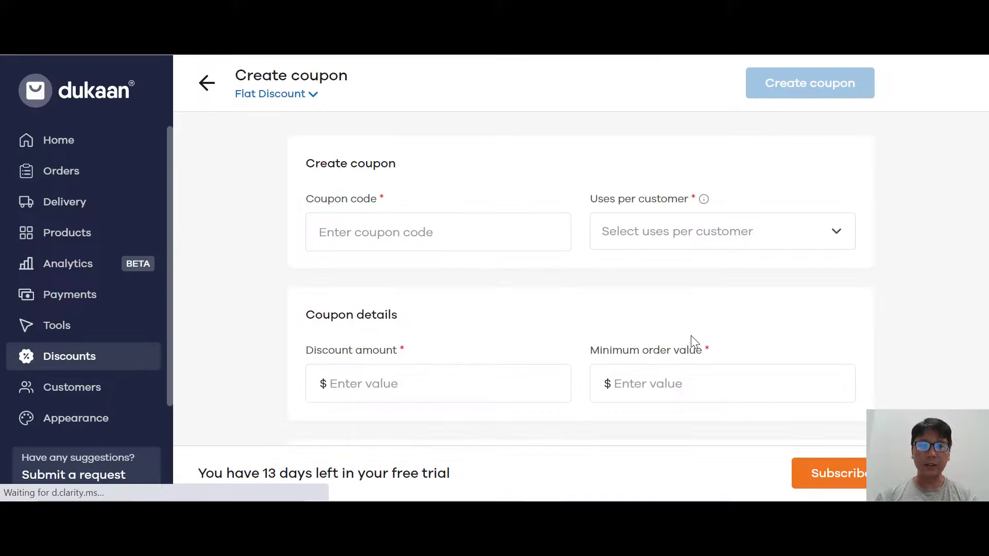
scroll(695, 342, "down", 4)
scroll(691, 346, "up", 4)
Change the coupon type to Buy X Get Y Free and review its buy and get item fields.
left_click(303, 98)
left_click(478, 324)
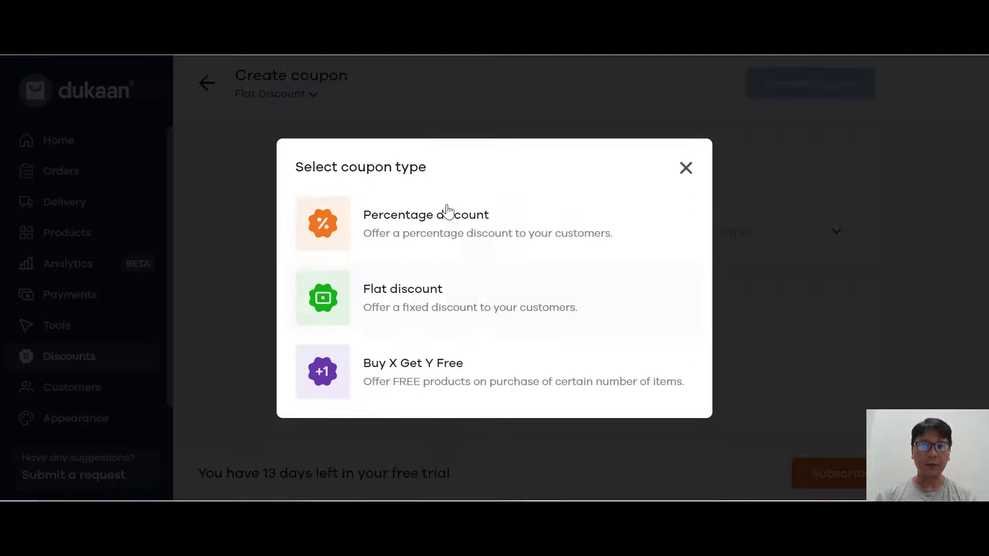
left_click(379, 379)
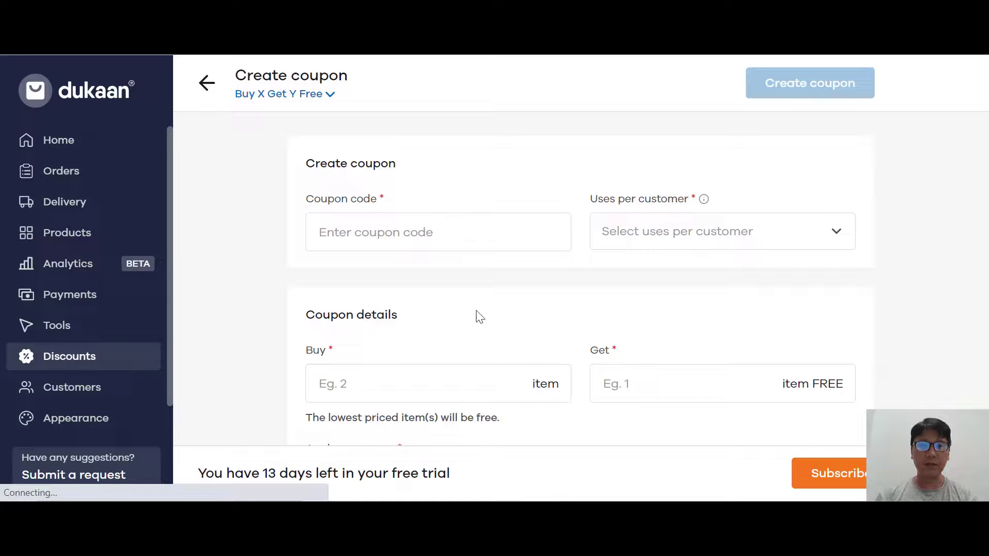
scroll(479, 267, "down", 4)
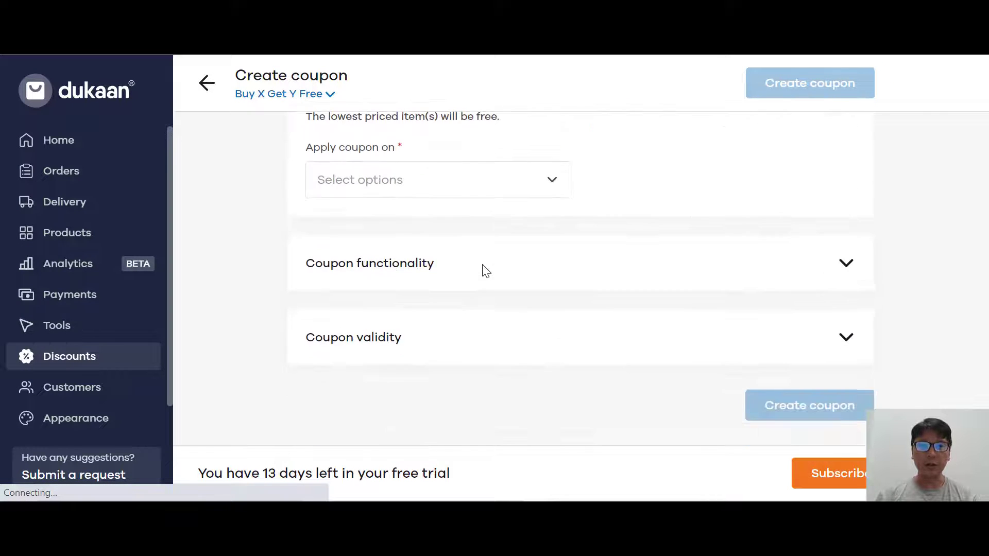
scroll(442, 227, "up", 2)
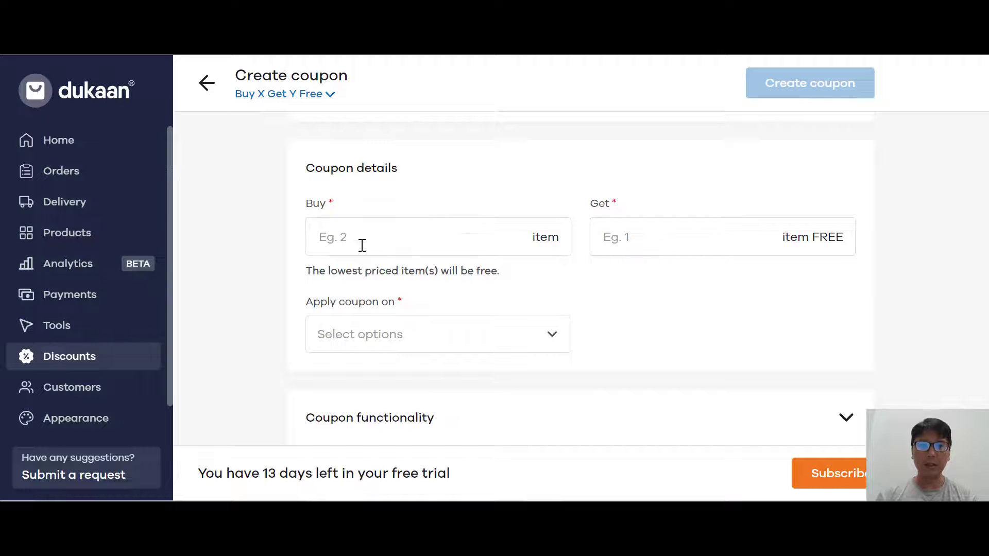
scroll(548, 315, "down", 2)
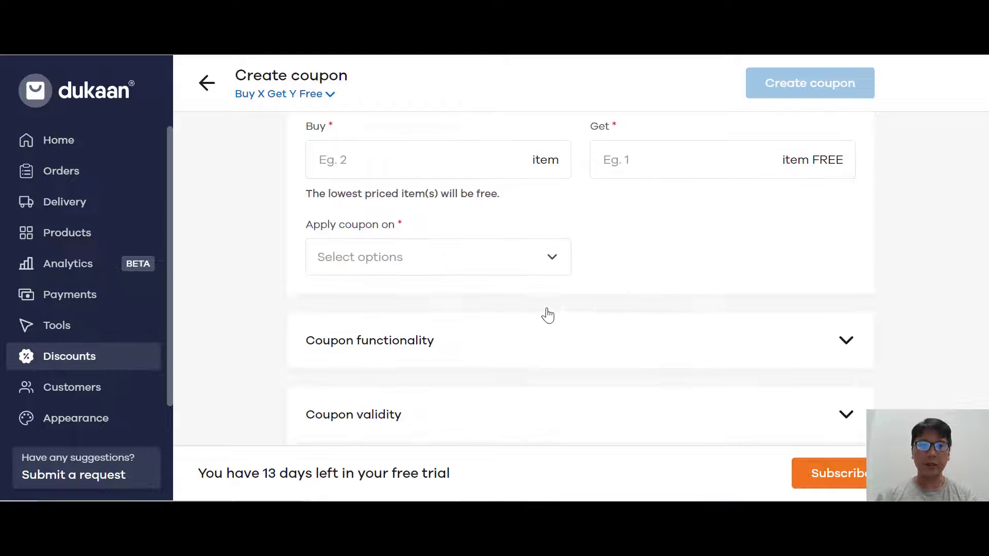
Check which products the Buy X Get Y Free coupon can apply to, and return to the Discount Coupons page.
left_click(416, 267)
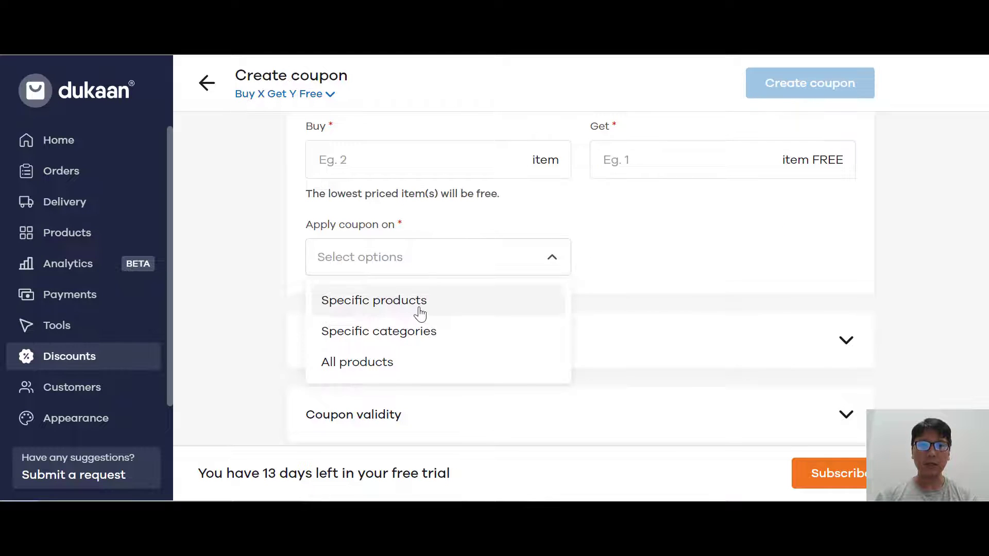
left_click(691, 293)
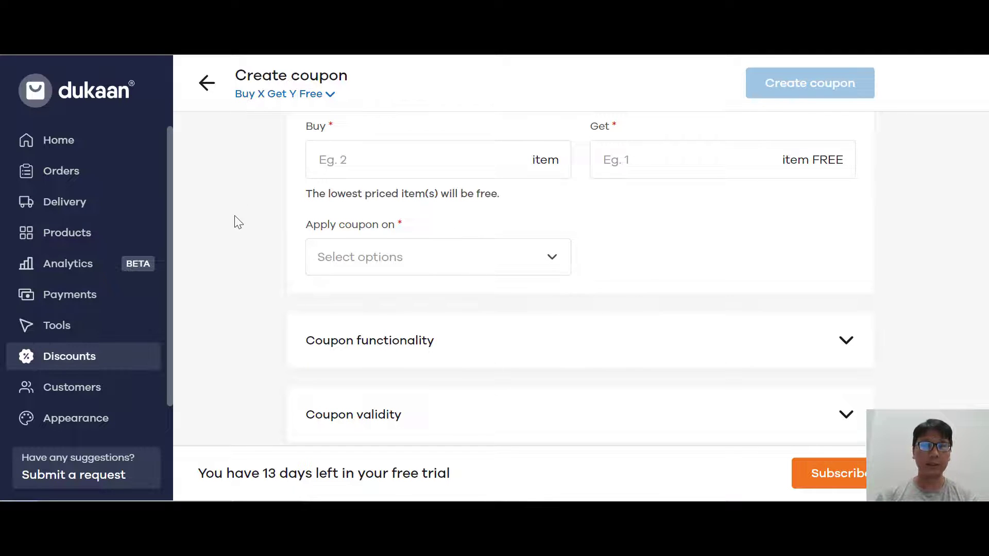
left_click(217, 88)
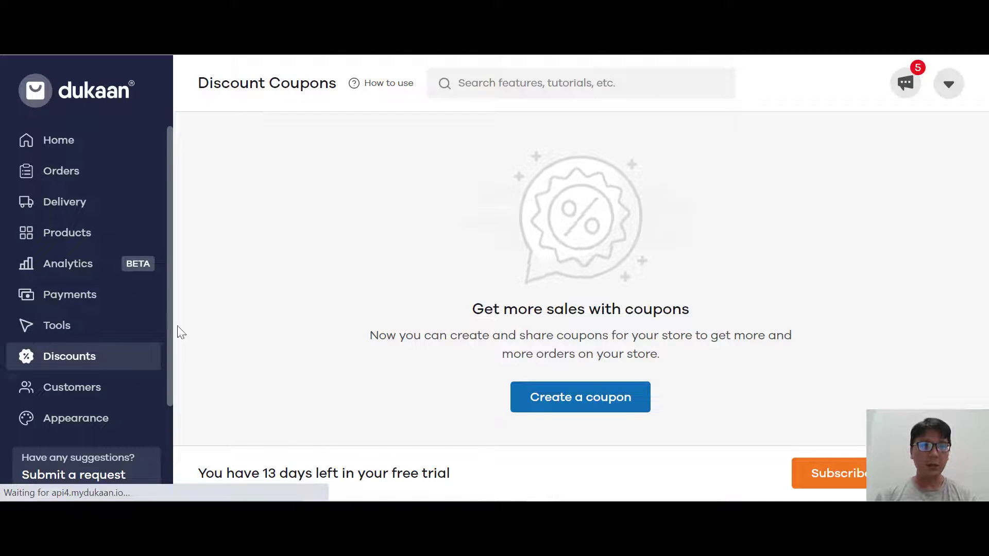
Review the customer import types and the Add customer form on the Customers page, closing both without adding anything.
left_click(95, 392)
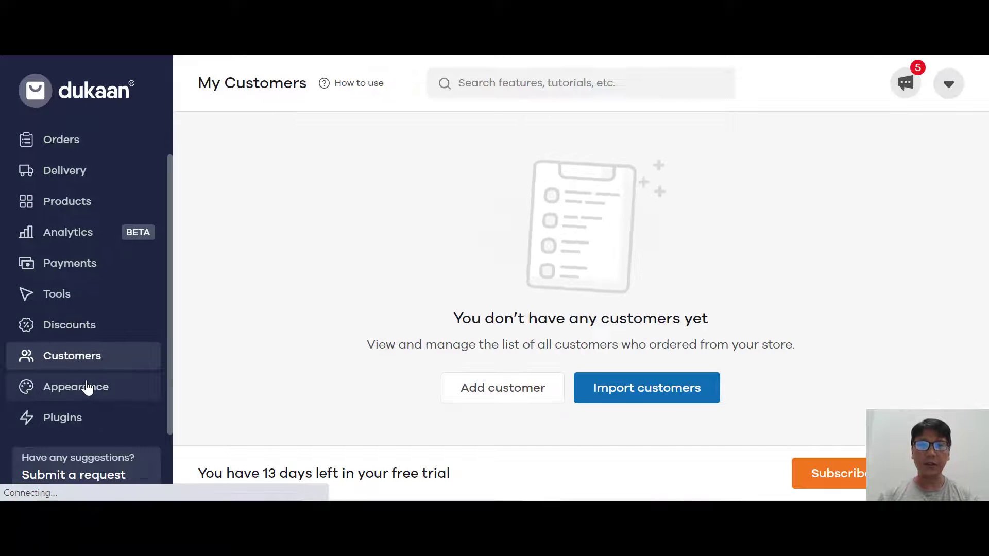
left_click(637, 391)
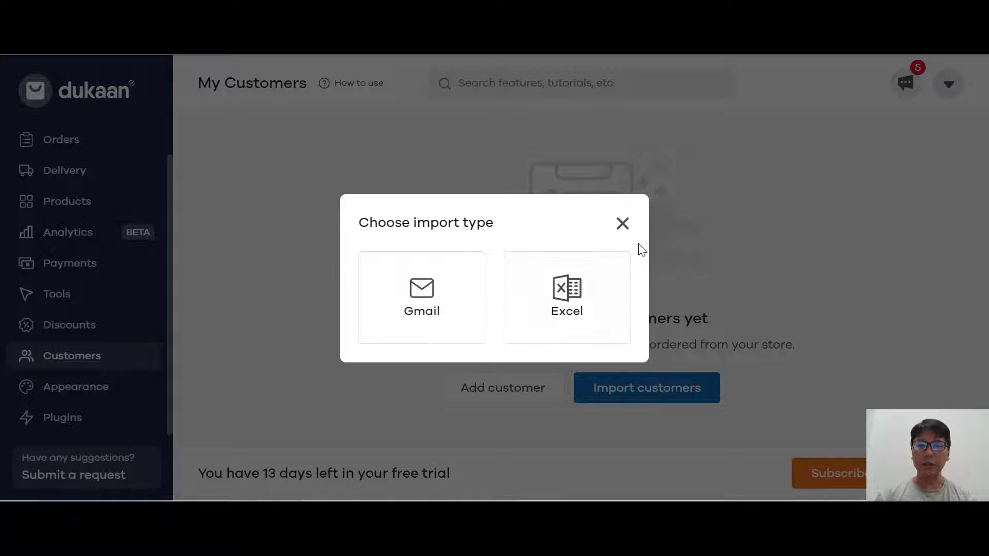
left_click(623, 223)
left_click(495, 392)
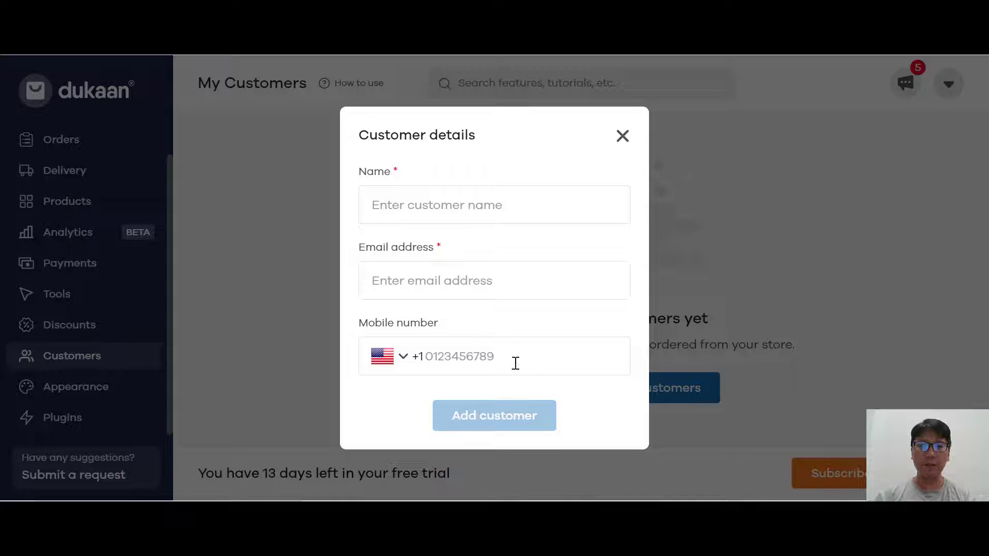
left_click(624, 136)
Open the store's appearance themes, preview the Lightspeed theme's demo store down through its product categories, and return to the Themes page.
left_click(70, 394)
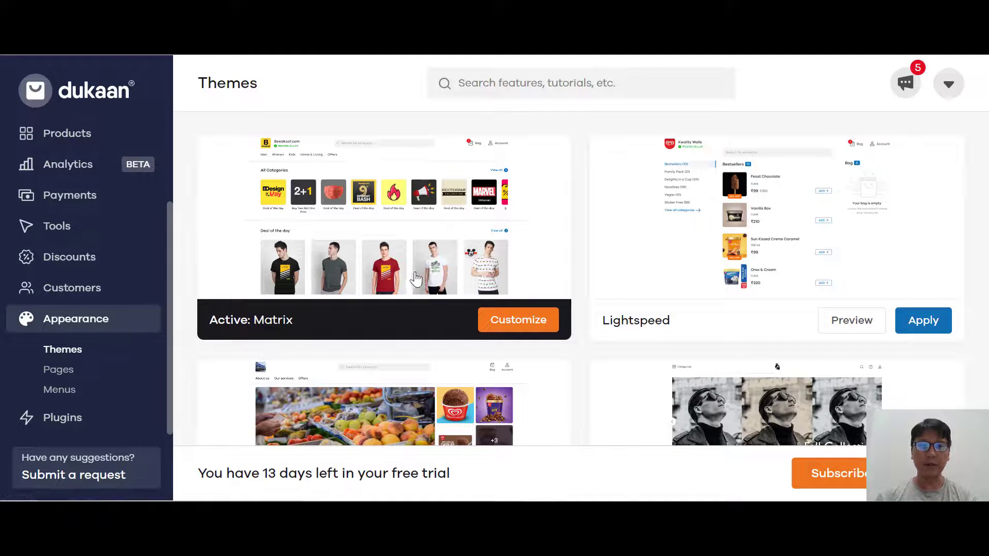
left_click(858, 325)
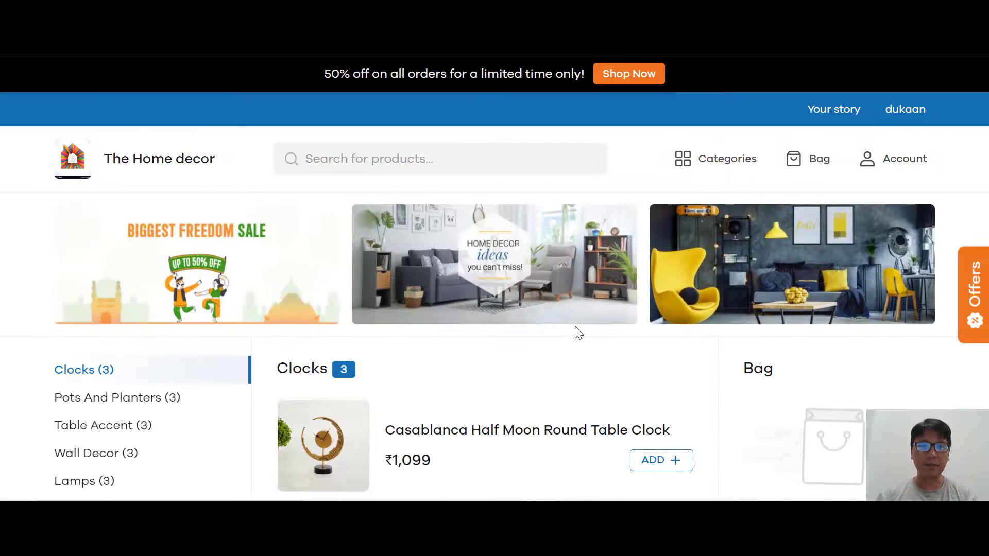
scroll(574, 331, "down", 5)
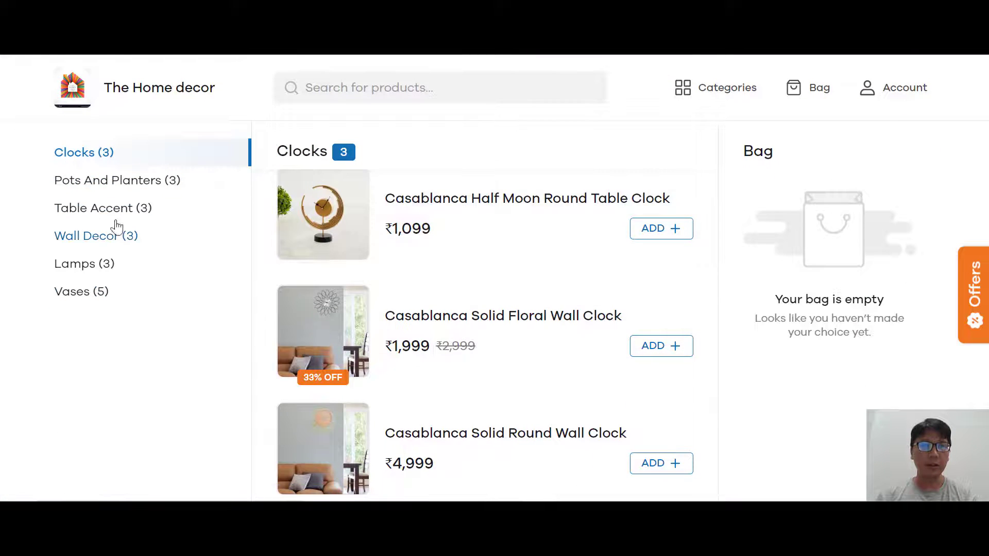
scroll(696, 397, "down", 6)
scroll(678, 399, "down", 1)
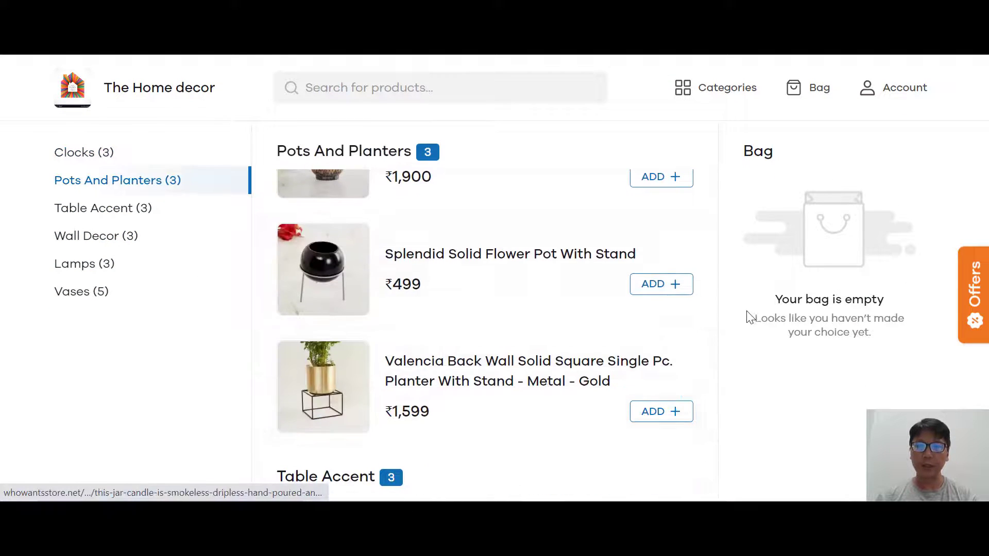
scroll(592, 384, "down", 10)
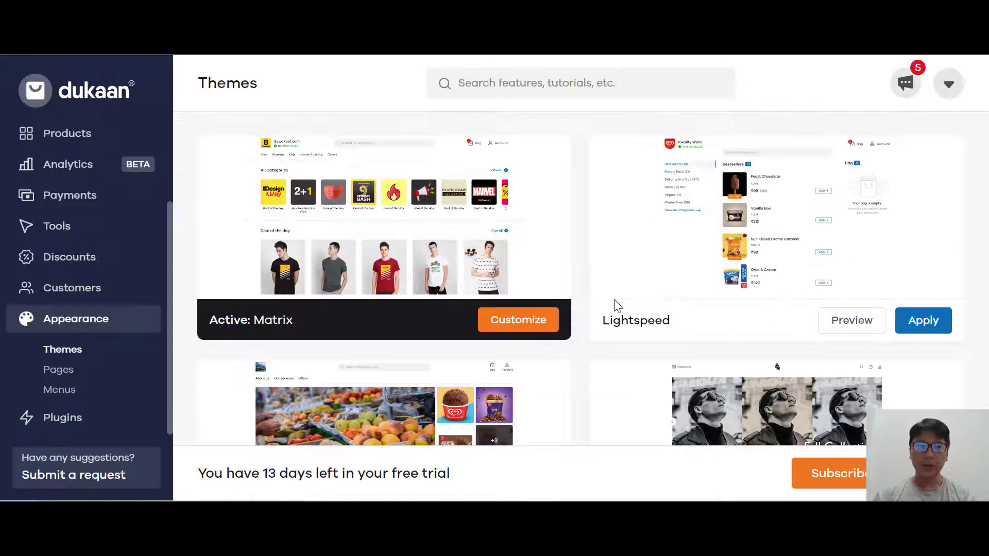
Preview the Leo theme's demo store, browse its banners and product categories such as Foliage, and return to the Themes page.
scroll(572, 318, "down", 5)
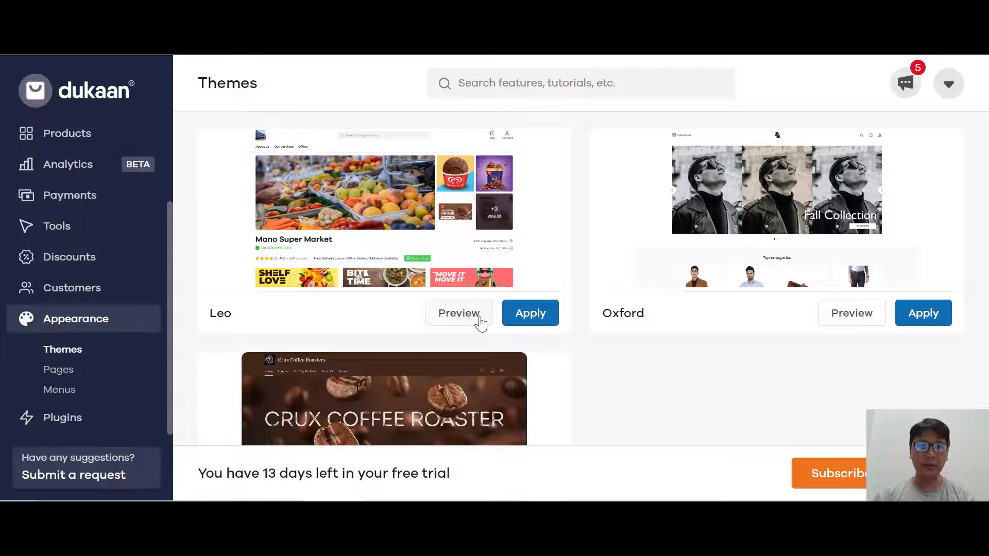
left_click(479, 322)
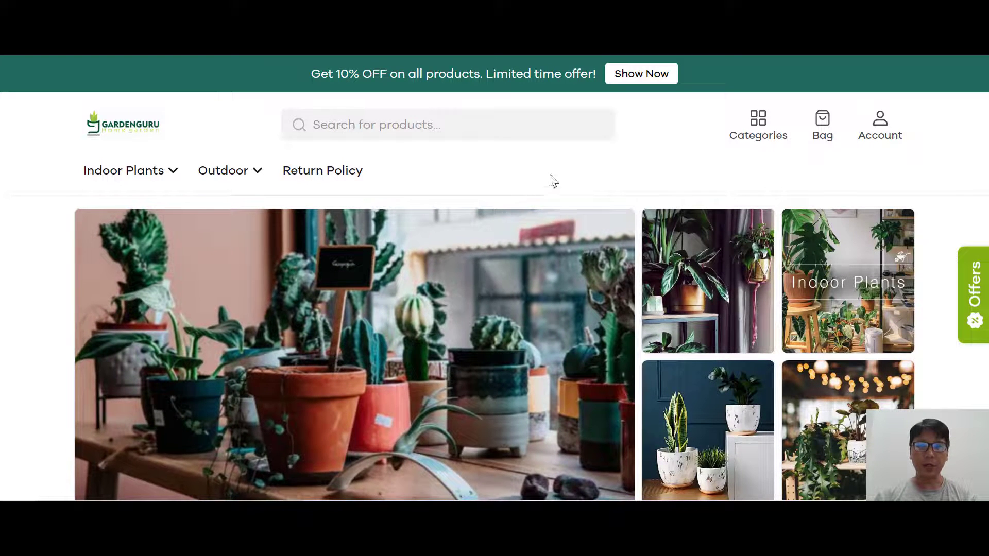
scroll(723, 398, "down", 1)
scroll(723, 398, "down", 10)
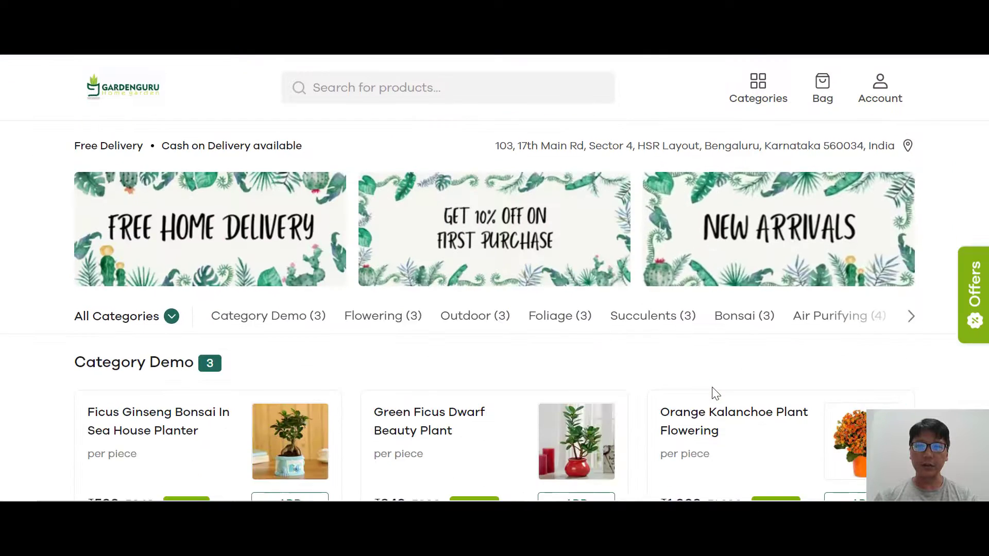
scroll(713, 394, "down", 15)
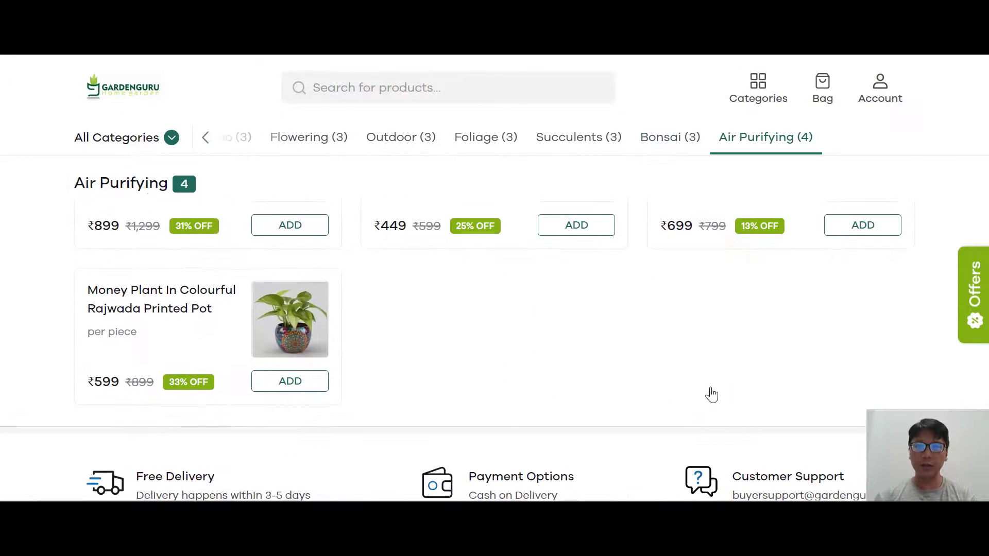
left_click(575, 150)
left_click(458, 145)
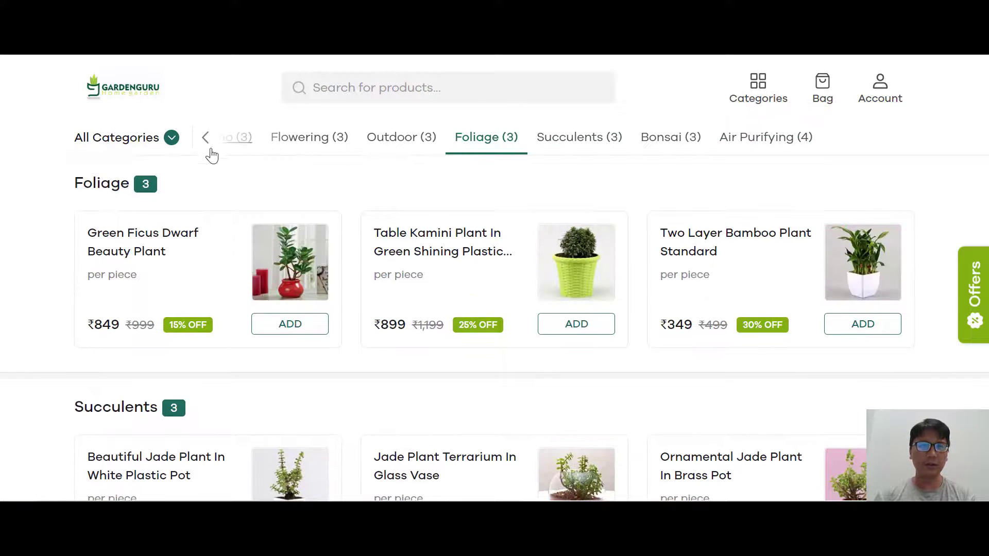
left_click(119, 146)
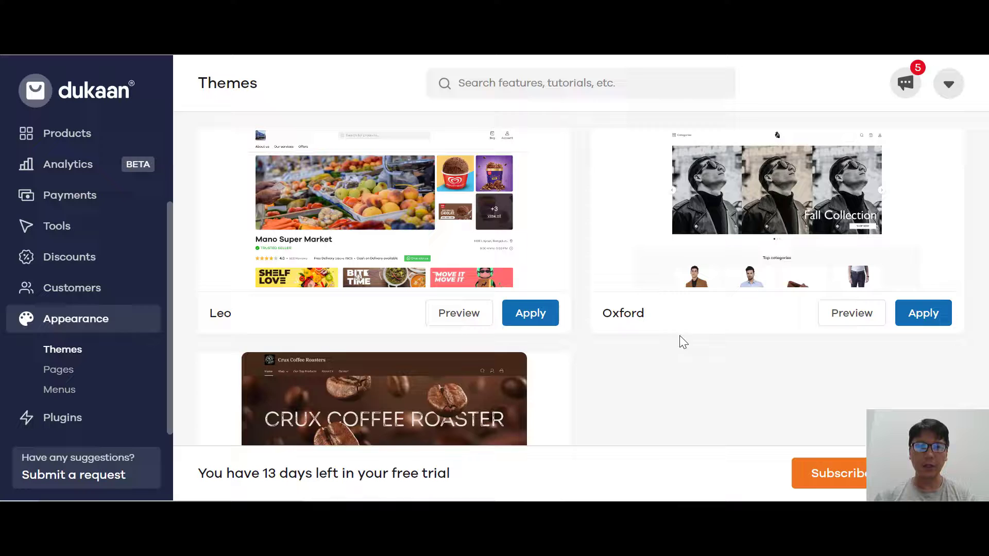
Preview the Oxford theme's demo store, browse its banner and suit categories, and check its available coupons and offers before closing them.
scroll(690, 355, "down", 3)
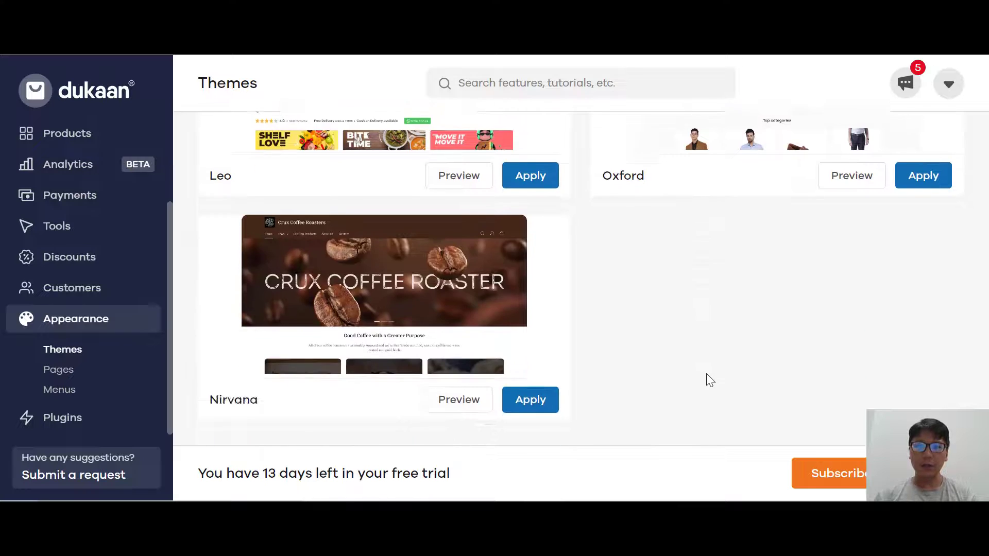
scroll(706, 379, "up", 2)
left_click(865, 253)
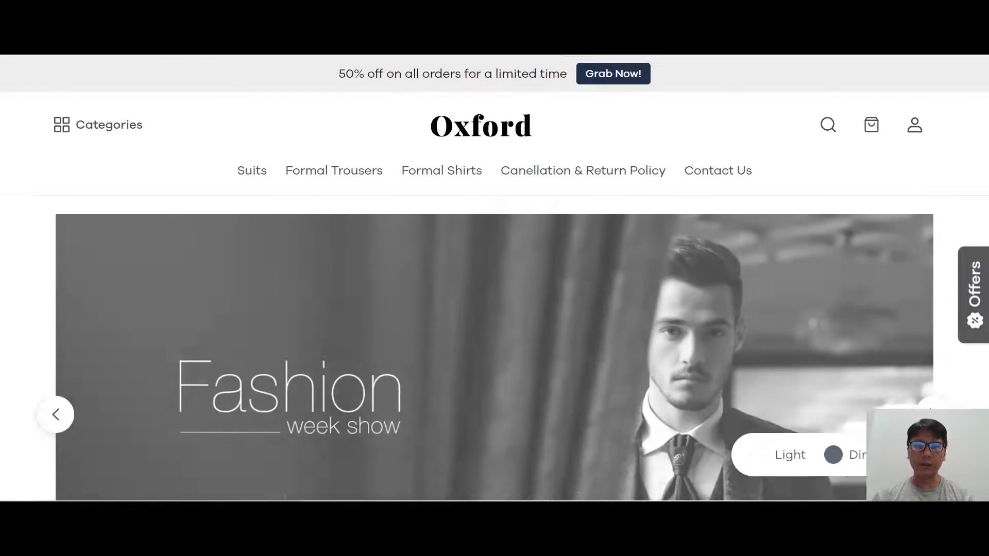
scroll(598, 258, "down", 10)
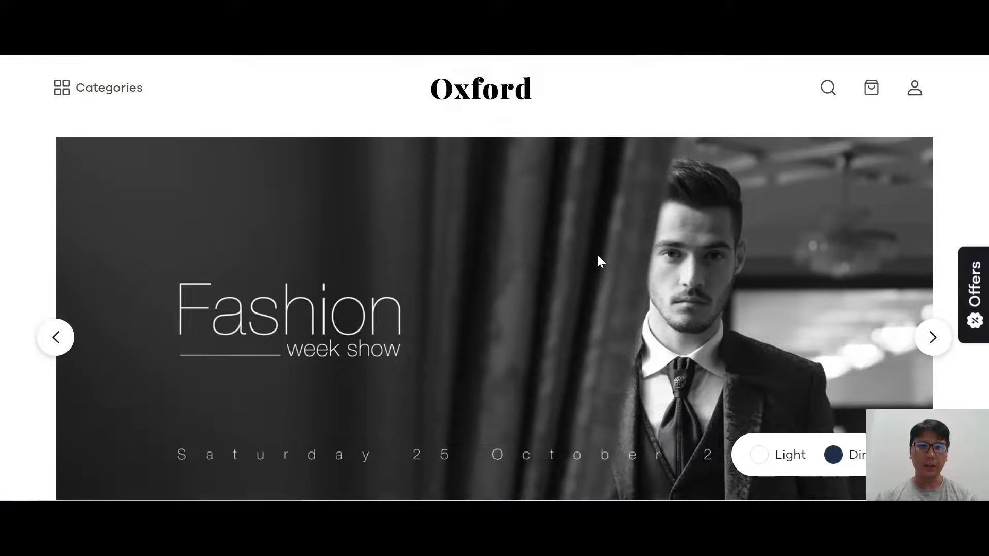
scroll(590, 265, "up", 1)
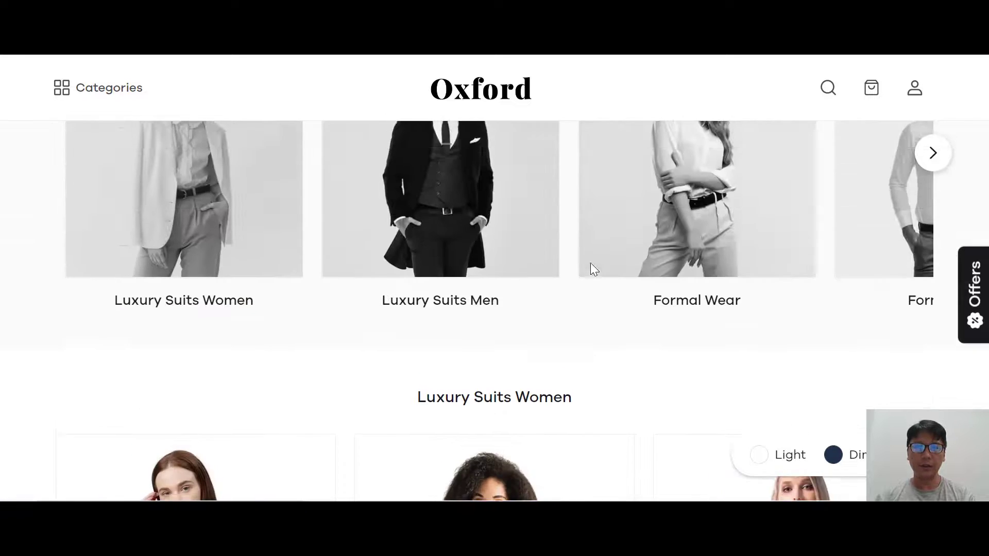
scroll(590, 268, "down", 10)
scroll(590, 277, "down", 15)
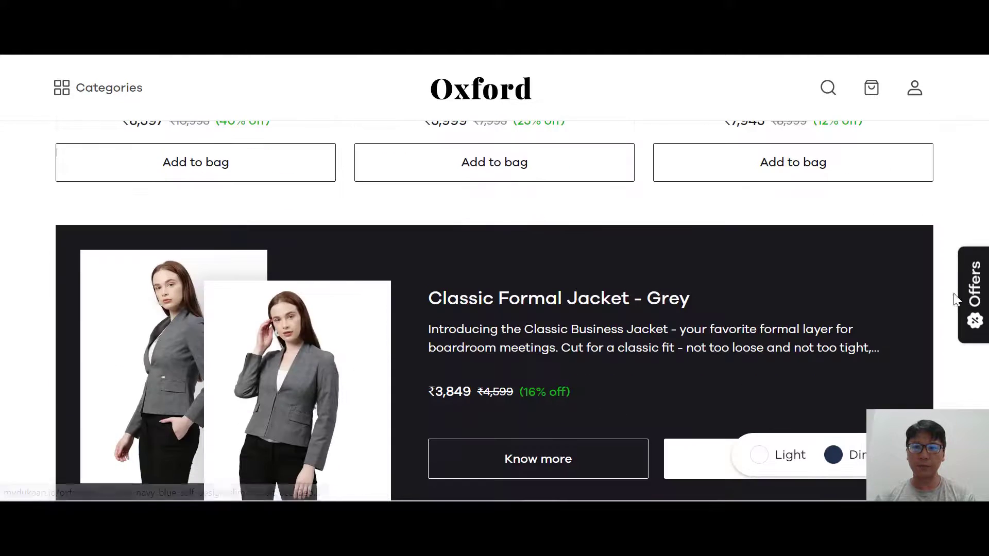
left_click(973, 315)
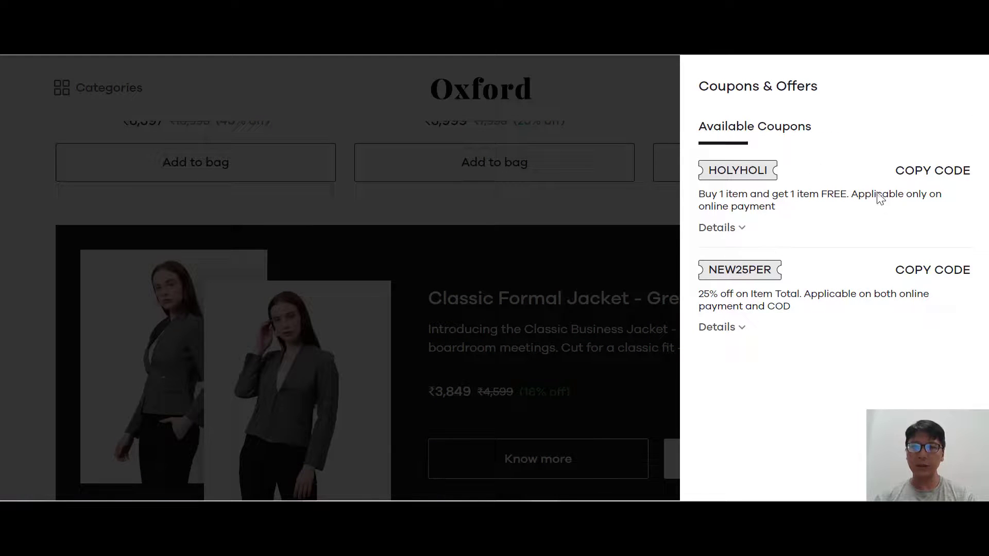
left_click(535, 220)
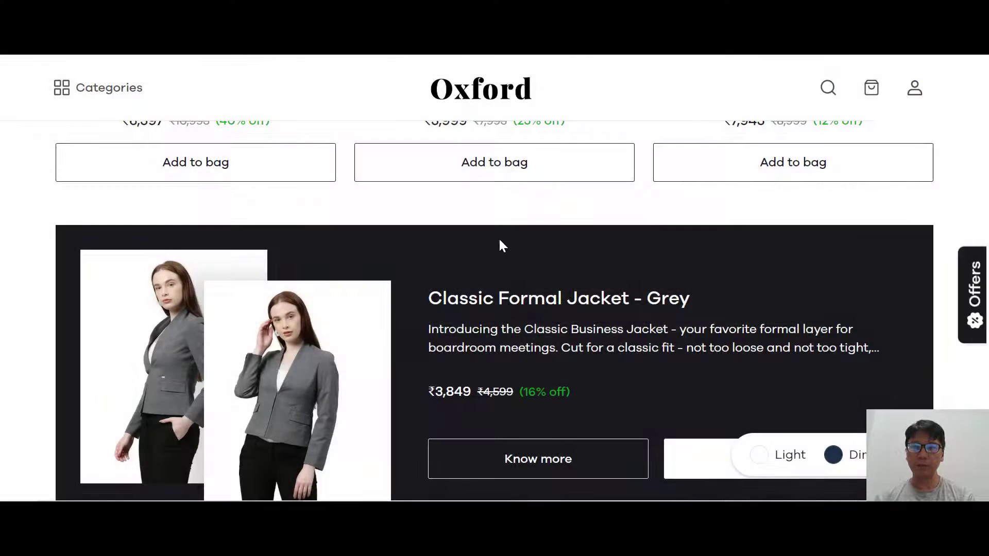
Browse the Oxford demo store down to Formal Shirts, switch it to the dark colour scheme, and return to the Themes page.
scroll(536, 324, "down", 10)
scroll(534, 326, "down", 6)
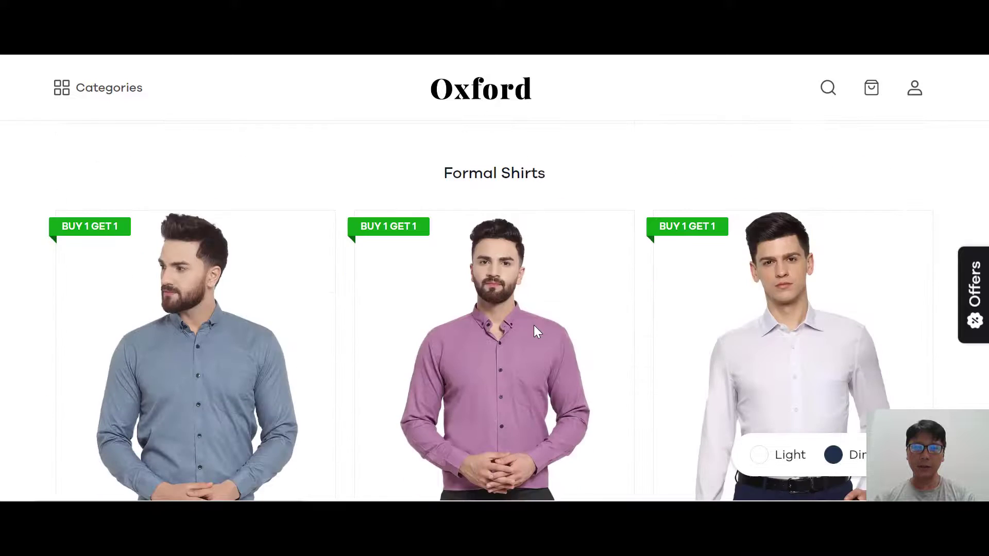
scroll(790, 470, "down", 2)
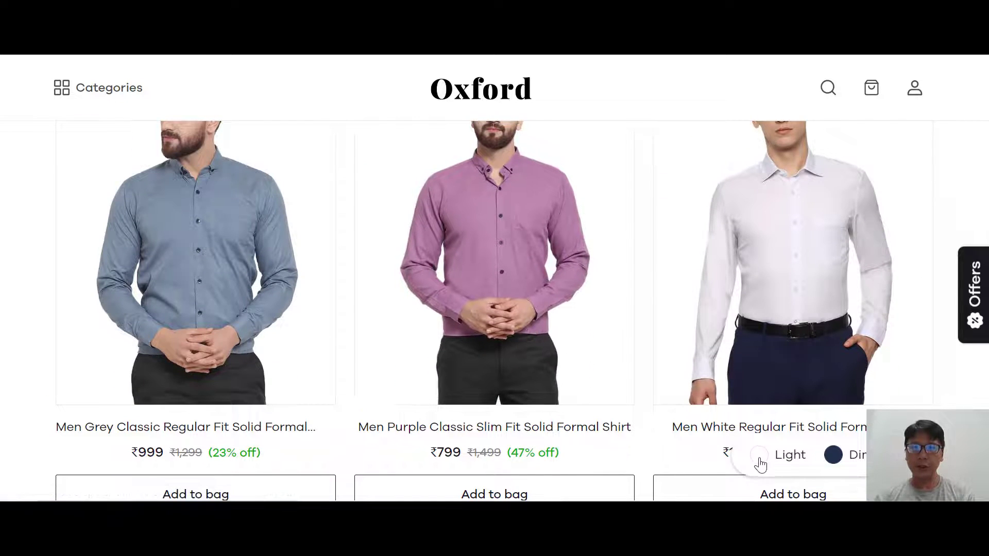
left_click(833, 462)
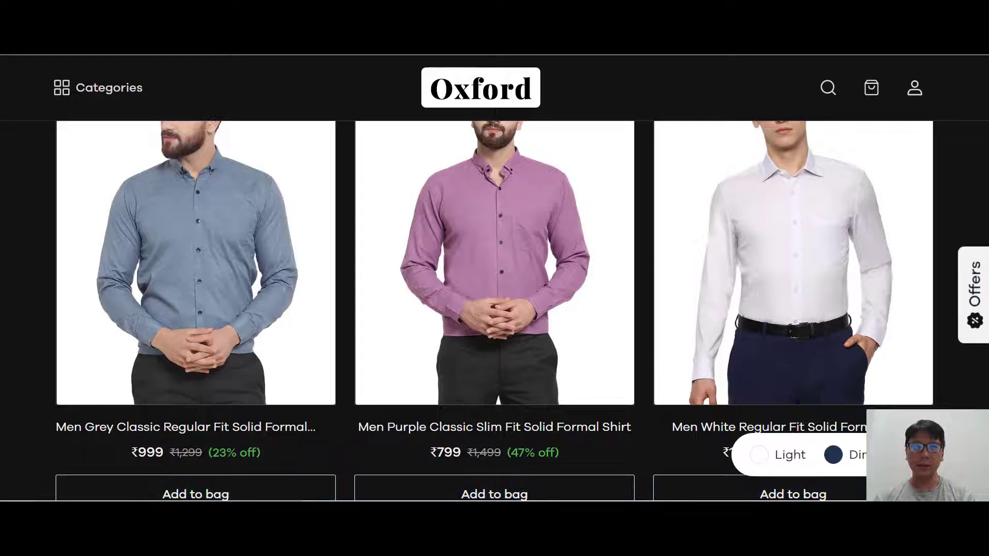
key("ctrl+w")
Preview the Nirvana theme's demo store and examine its banner, small batch coffee section and Coffee Beans products.
scroll(543, 215, "down", 2)
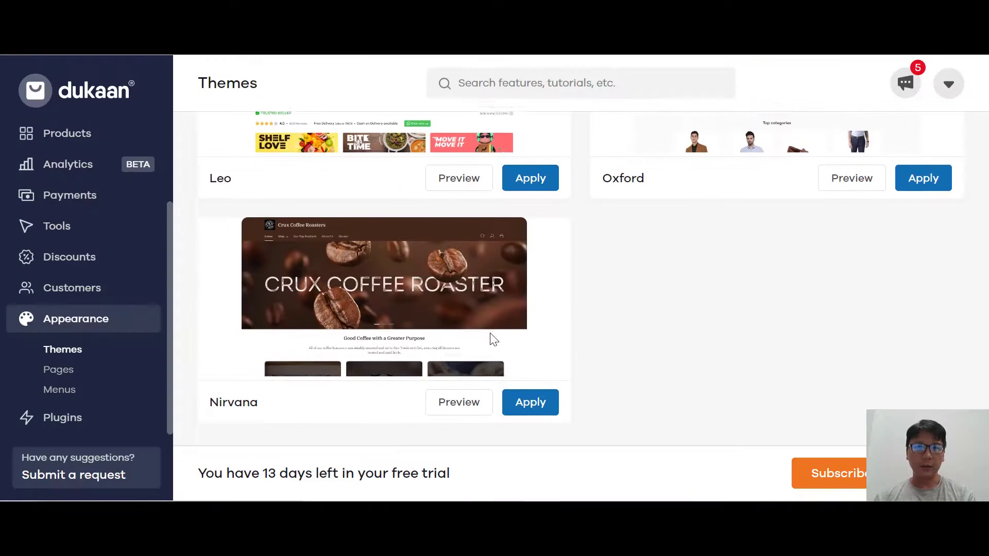
left_click(459, 401)
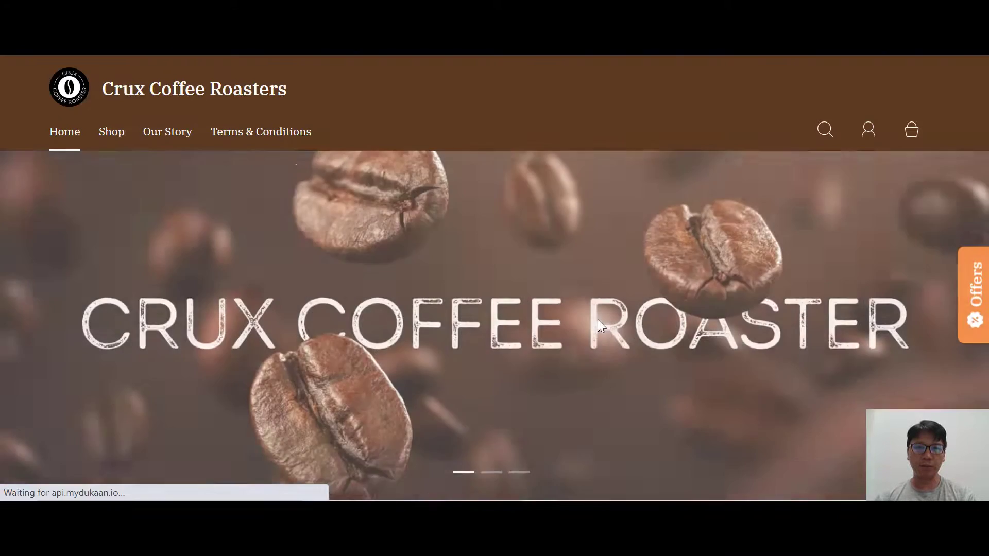
scroll(623, 328, "down", 5)
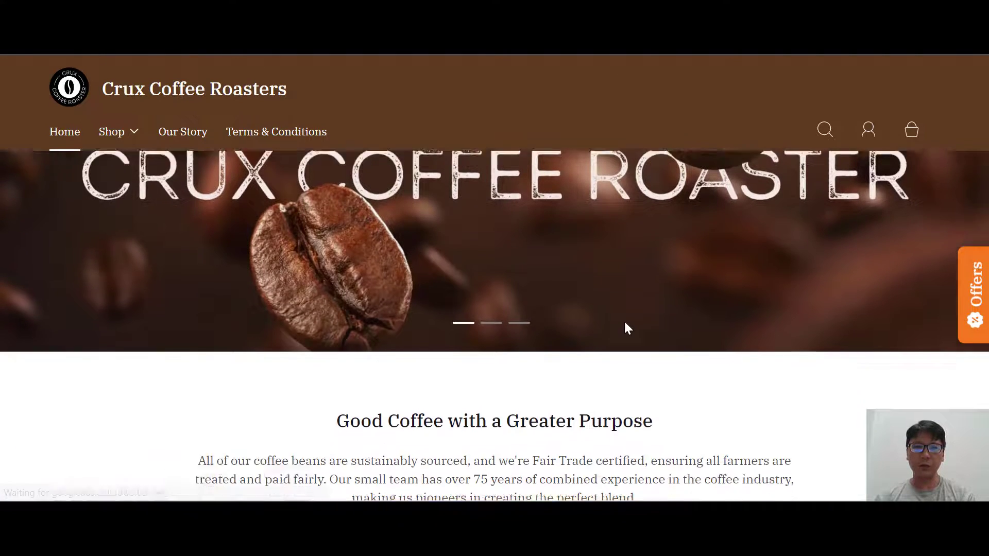
scroll(621, 331, "down", 17)
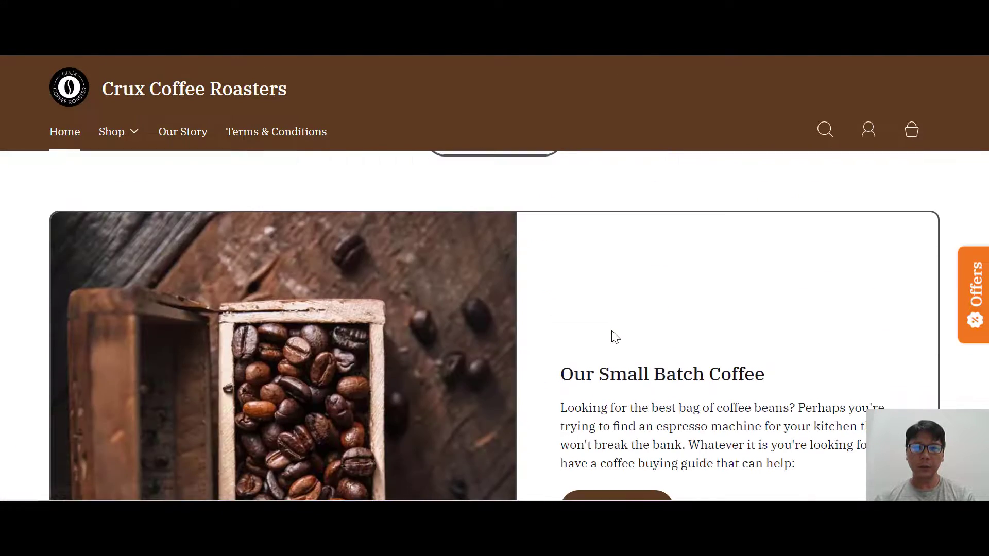
scroll(612, 331, "down", 13)
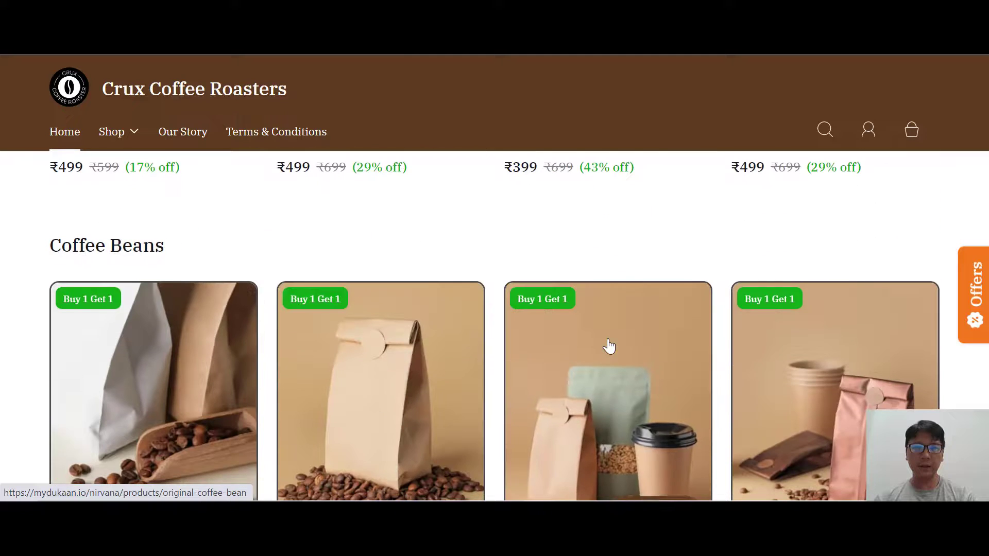
scroll(607, 346, "up", 2)
scroll(565, 281, "down", 2)
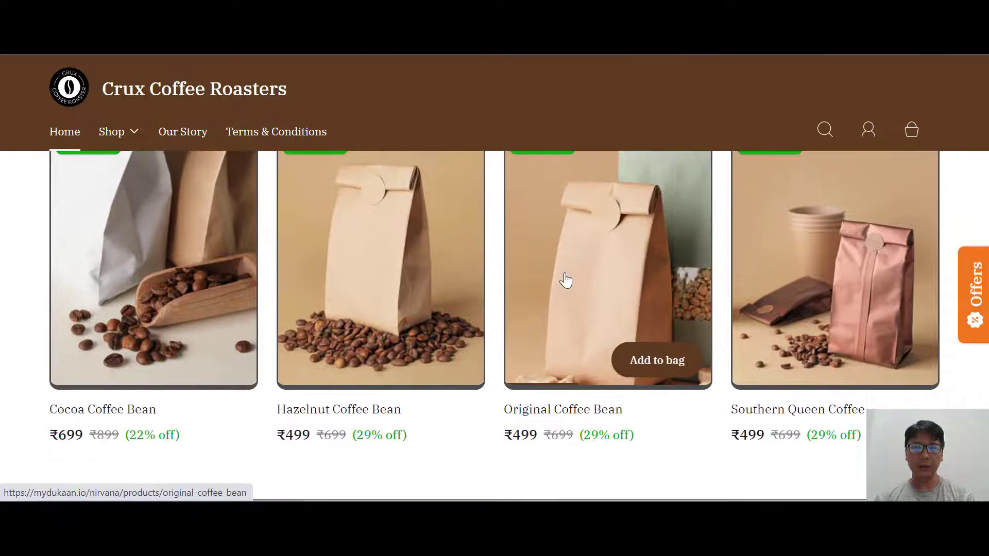
scroll(565, 308, "up", 2)
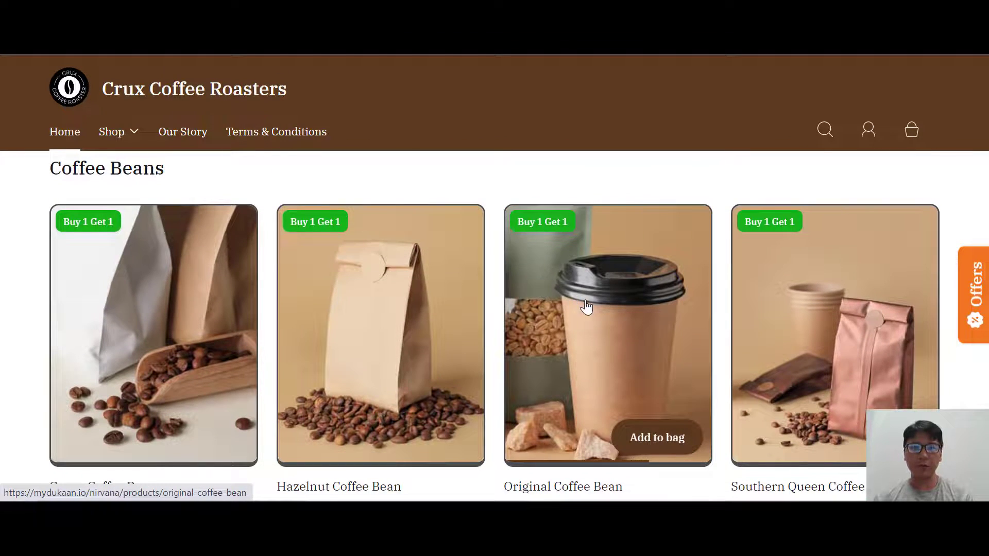
Examine the Nirvana demo store's coffee feature section and International Brews products, and return to the Themes page.
scroll(585, 304, "down", 5)
scroll(591, 314, "down", 10)
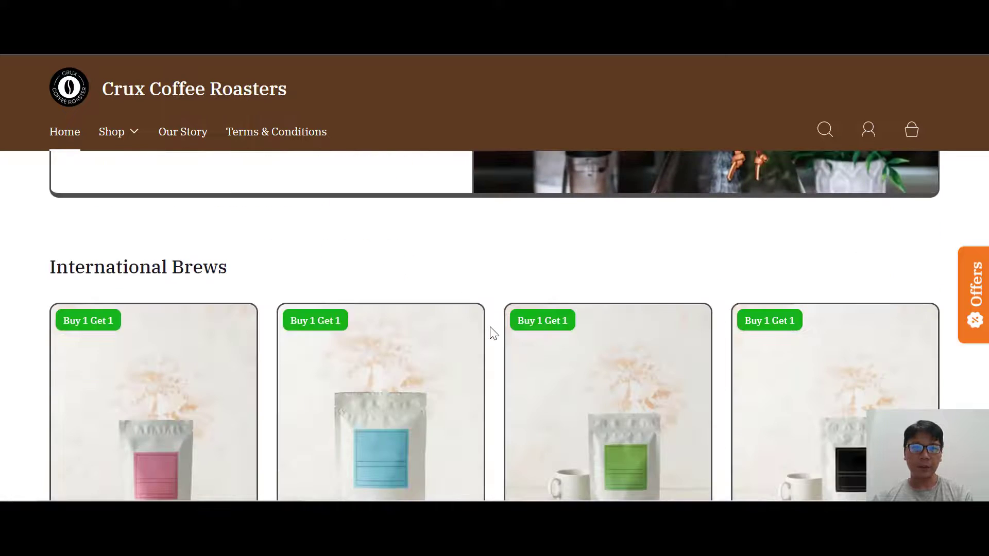
scroll(490, 319, "up", 3)
scroll(487, 313, "up", 6)
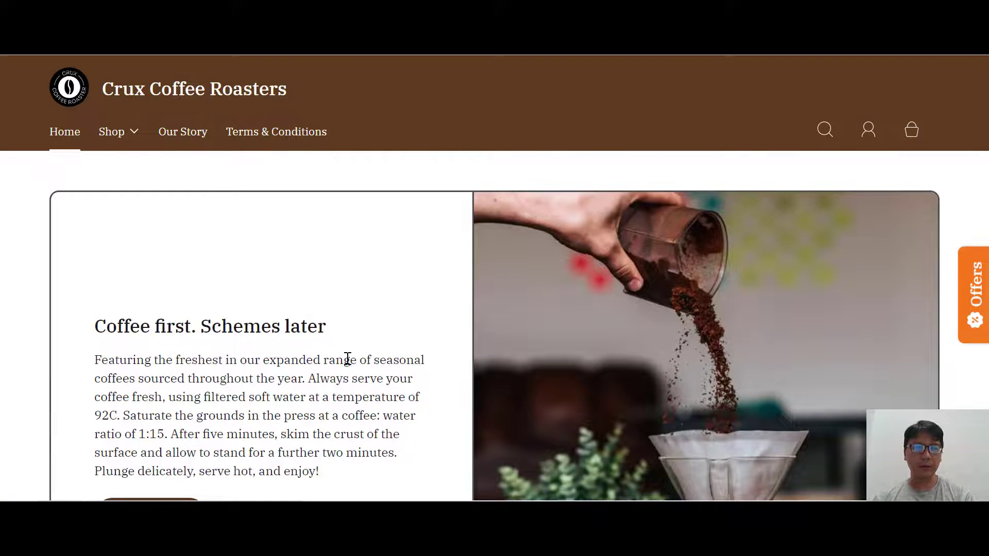
scroll(343, 359, "down", 2)
scroll(324, 363, "down", 18)
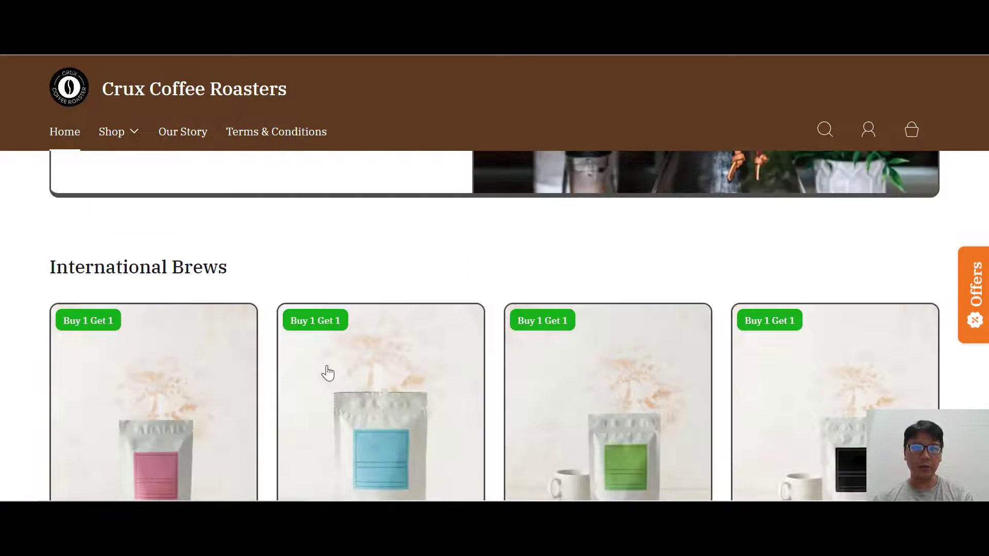
scroll(328, 373, "down", 6)
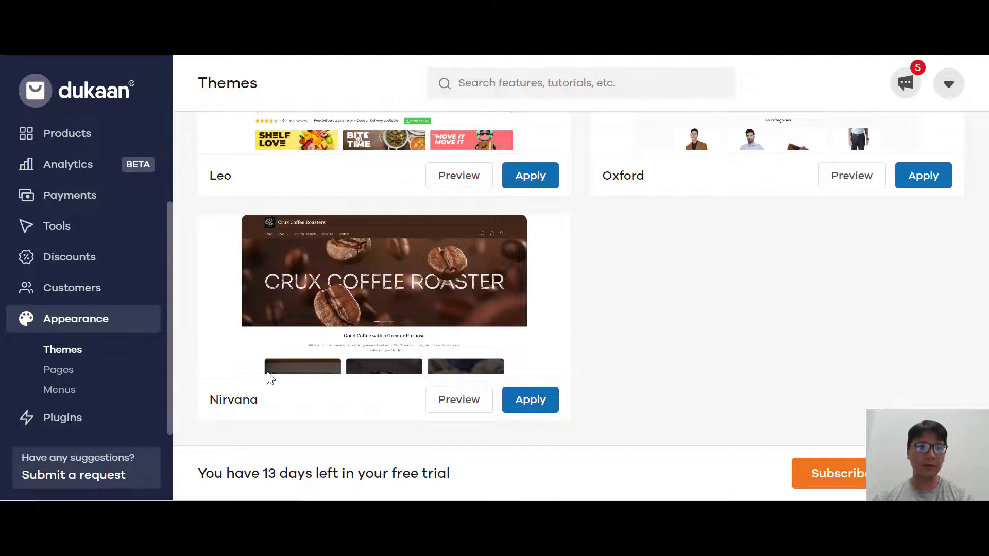
Review the blank form for adding a new store page, and open the Menus page to see which menu items can be added.
left_click(62, 372)
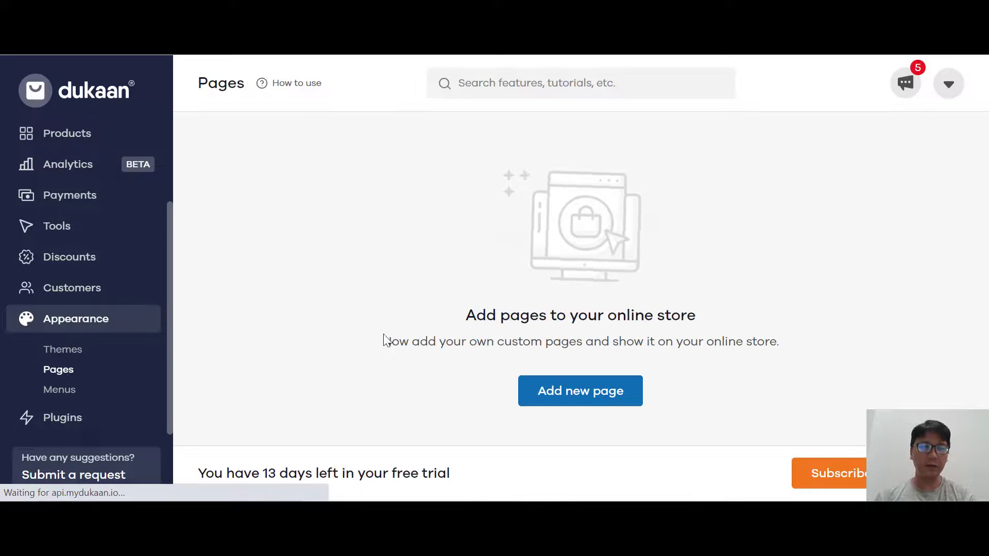
left_click(579, 390)
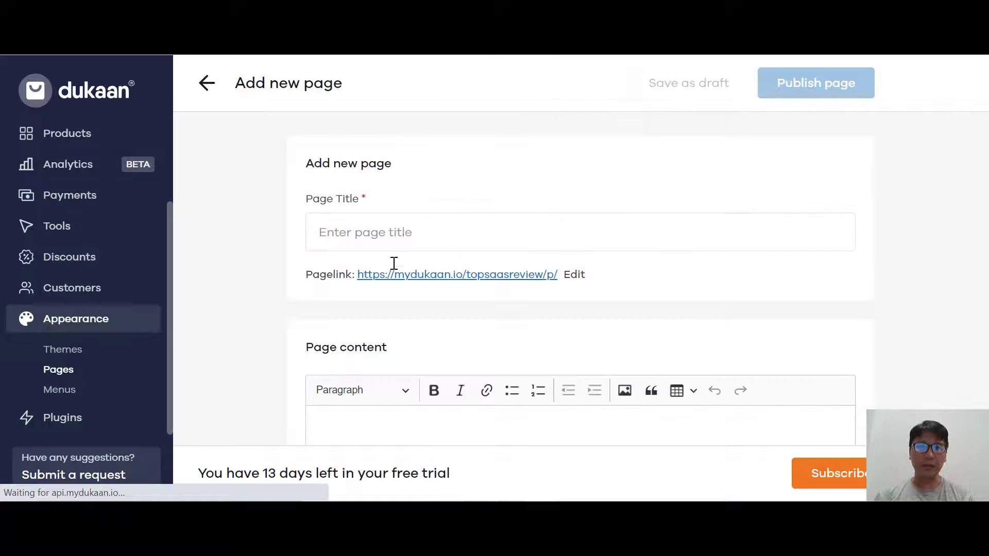
scroll(616, 327, "down", 6)
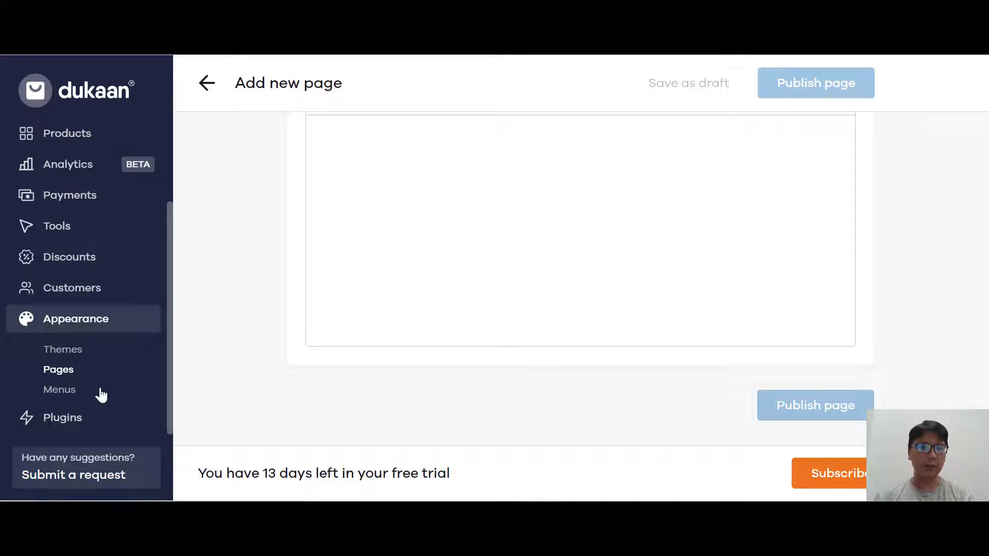
left_click(80, 391)
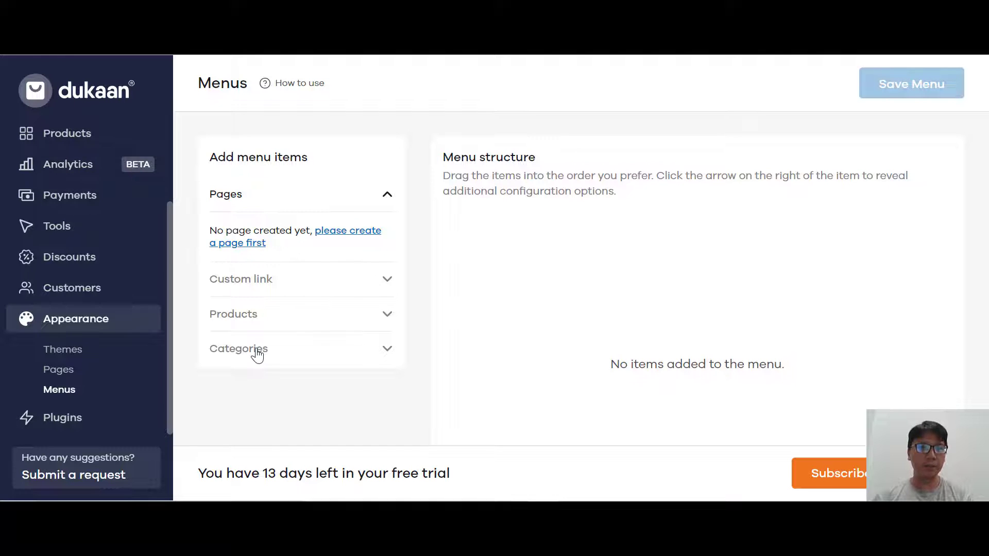
Open the plugin catalogue and filter it by Shipping and by Marketing.
left_click(84, 416)
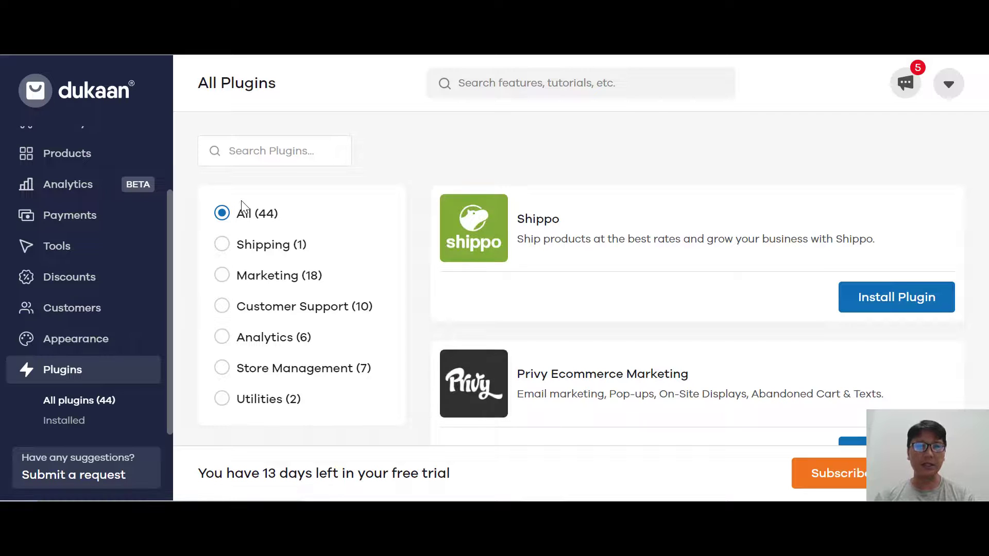
left_click(221, 244)
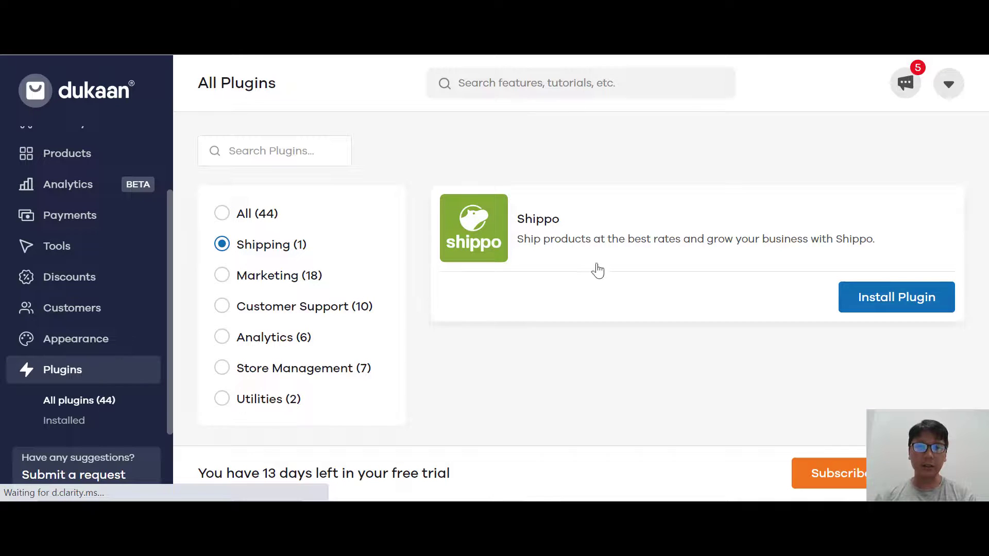
left_click(270, 276)
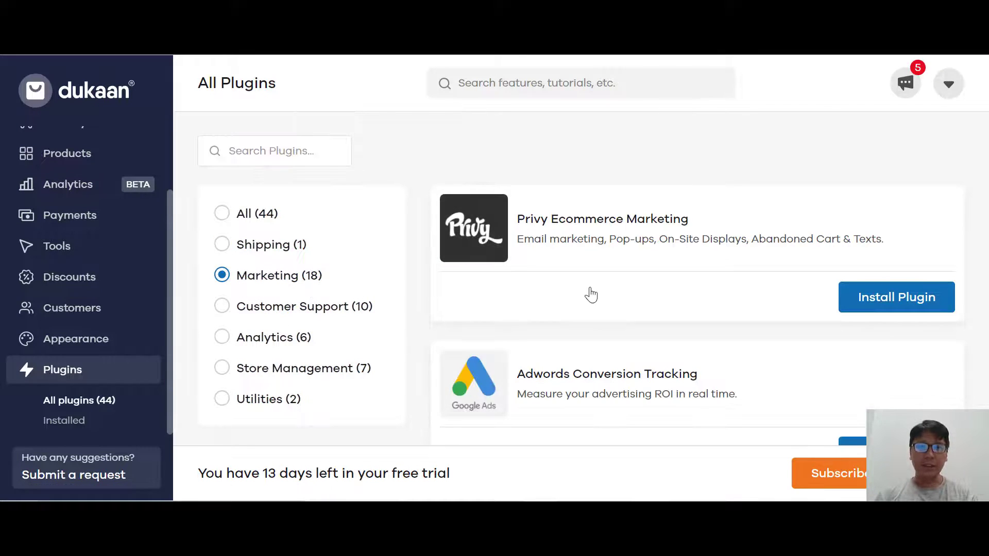
Review the Marketing plugins in the catalogue, from Privy Ecommerce Marketing through Mailchimp, Nudgify and Wisepops to Zotabox.
scroll(613, 325, "down", 1)
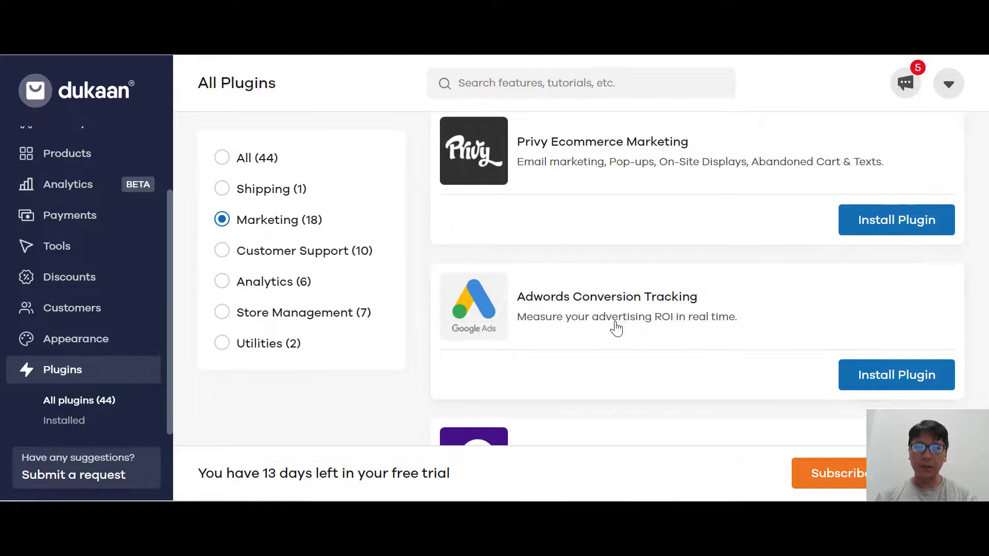
scroll(601, 323, "down", 3)
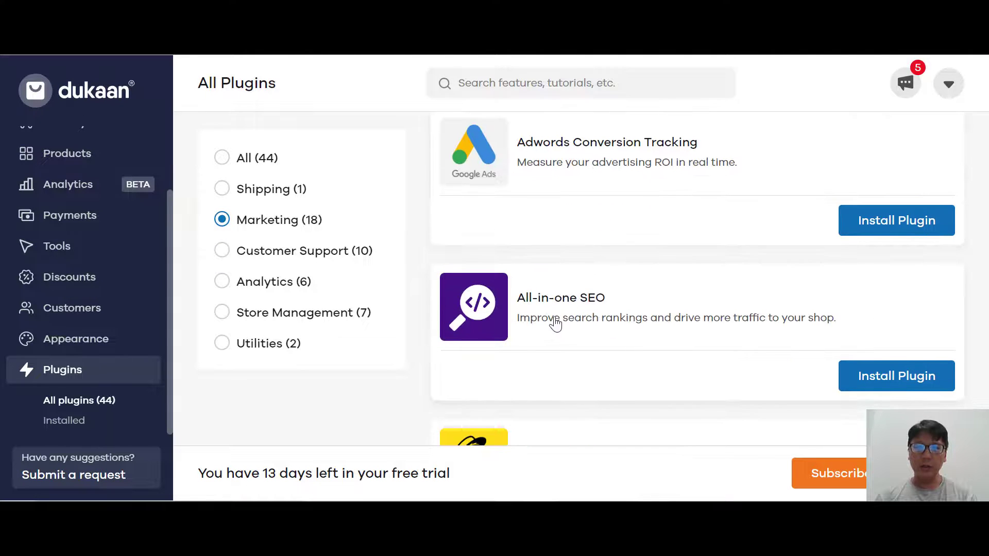
scroll(562, 330, "down", 3)
scroll(577, 332, "down", 3)
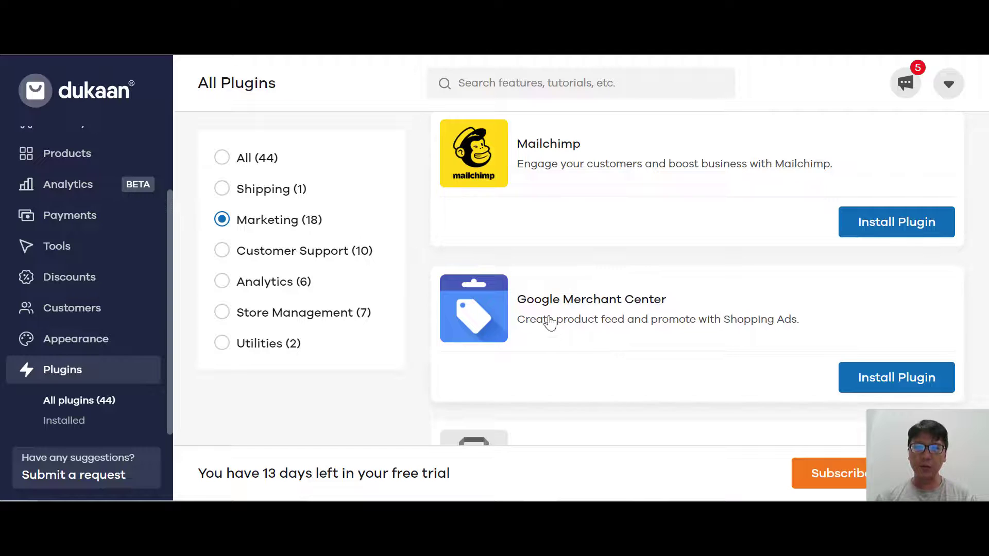
scroll(597, 334, "down", 3)
scroll(643, 283, "down", 2)
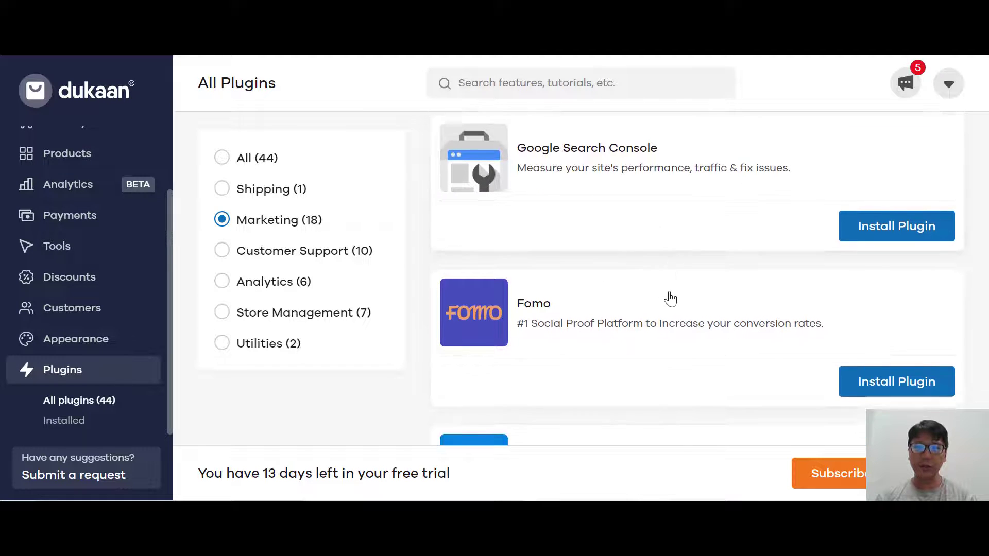
scroll(602, 320, "down", 3)
scroll(631, 293, "down", 3)
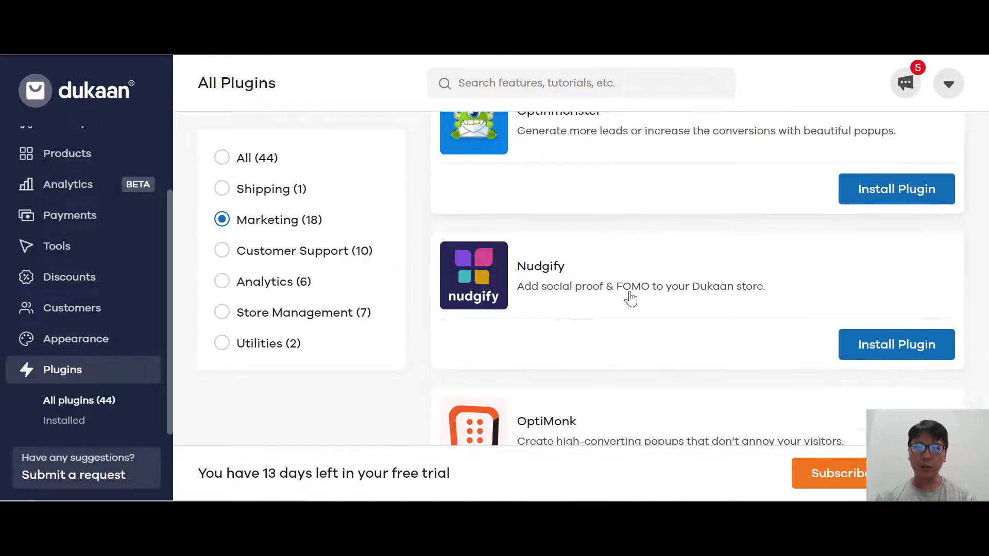
scroll(637, 300, "down", 1)
scroll(636, 300, "down", 1)
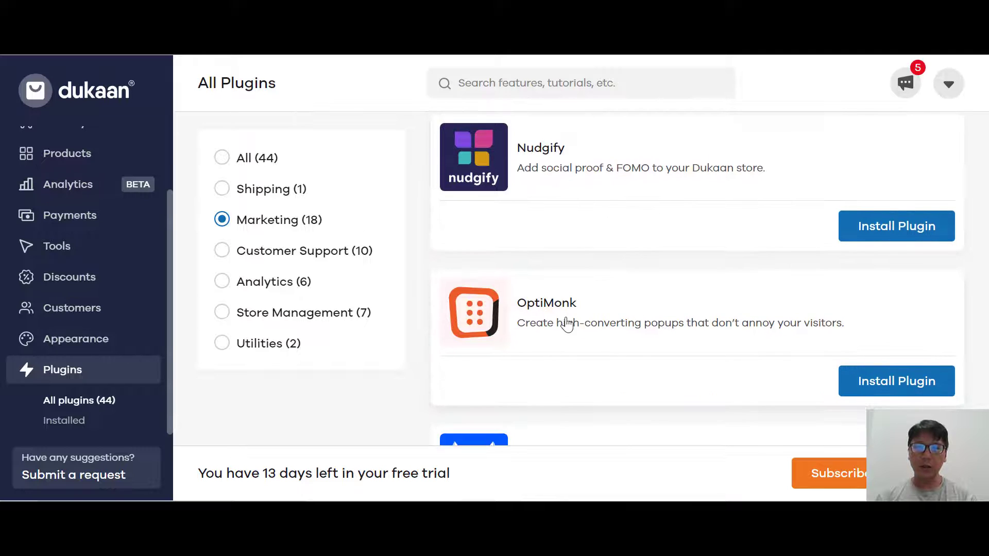
scroll(603, 327, "down", 4)
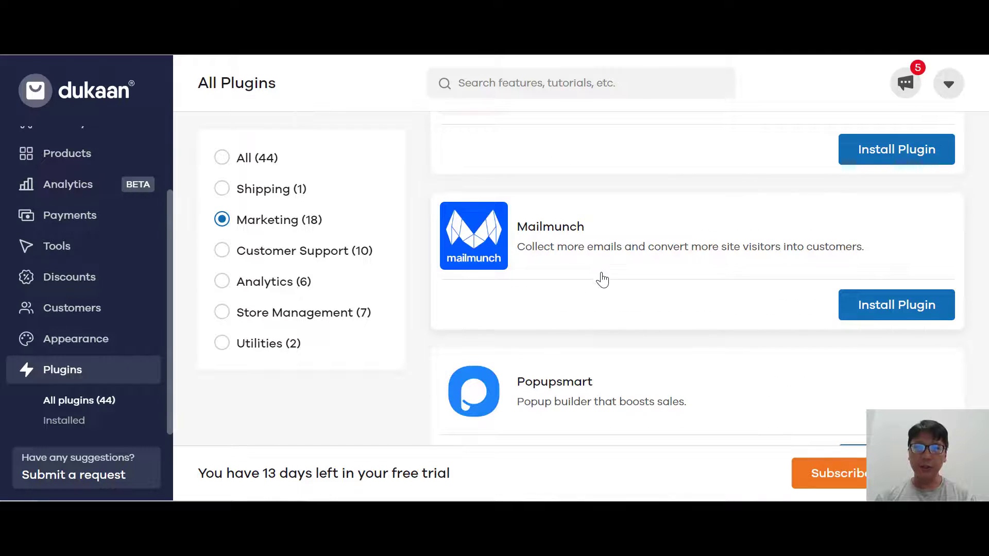
scroll(600, 278, "down", 3)
scroll(618, 309, "down", 3)
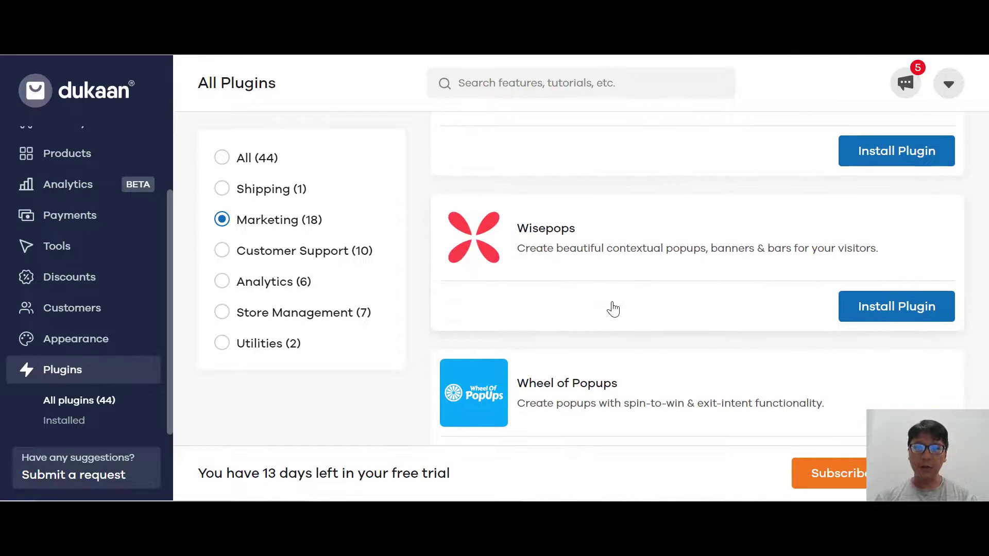
scroll(613, 309, "down", 1)
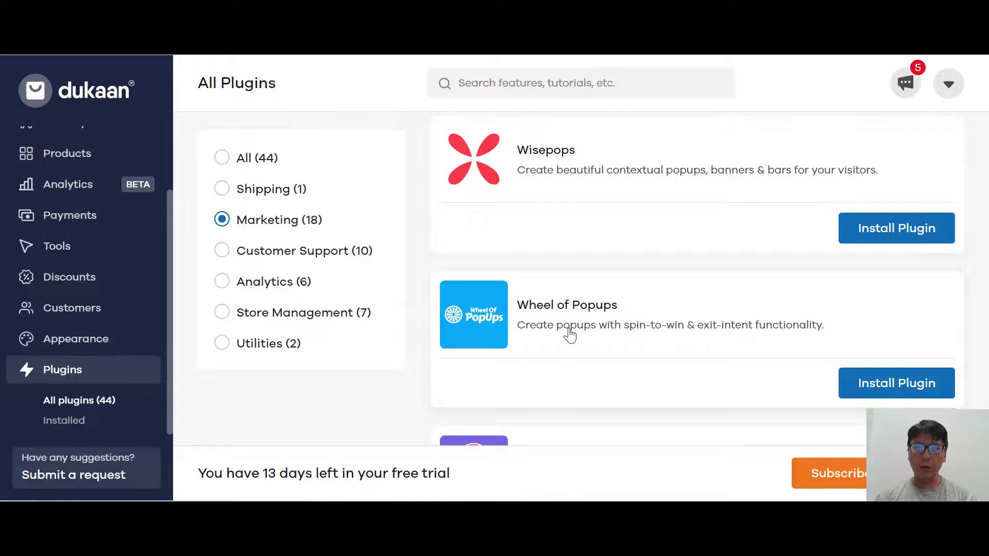
scroll(570, 334, "down", 2)
scroll(567, 338, "down", 2)
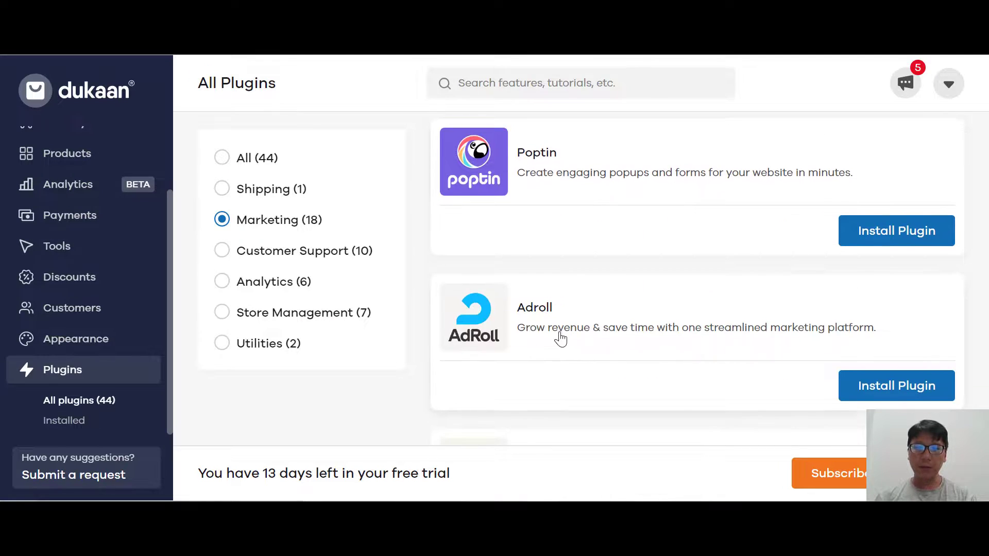
scroll(566, 338, "down", 3)
scroll(584, 293, "down", 1)
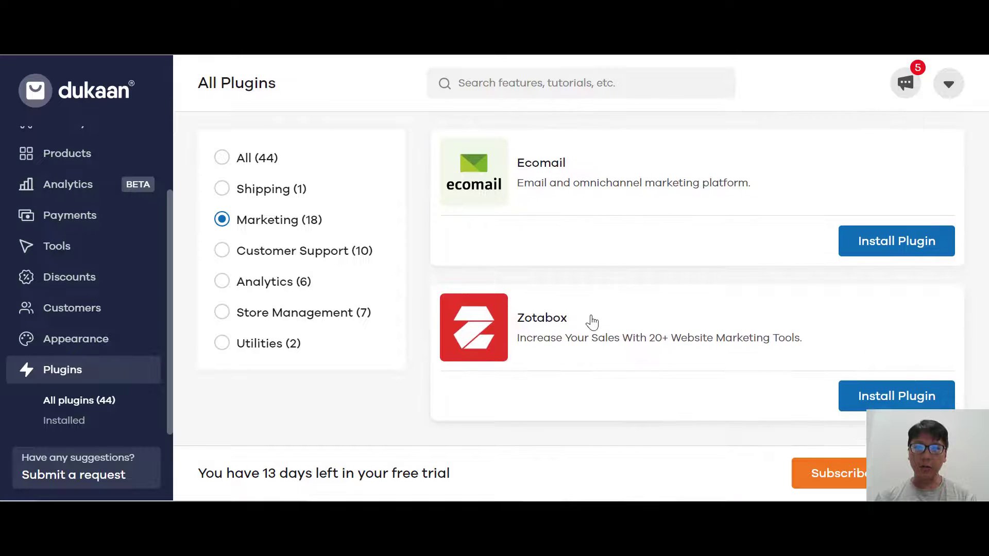
Filter the plugin catalogue by Customer Support and review its chat and helpdesk plugins from Zendesk Chat back to Intercom Live Chat.
left_click(292, 253)
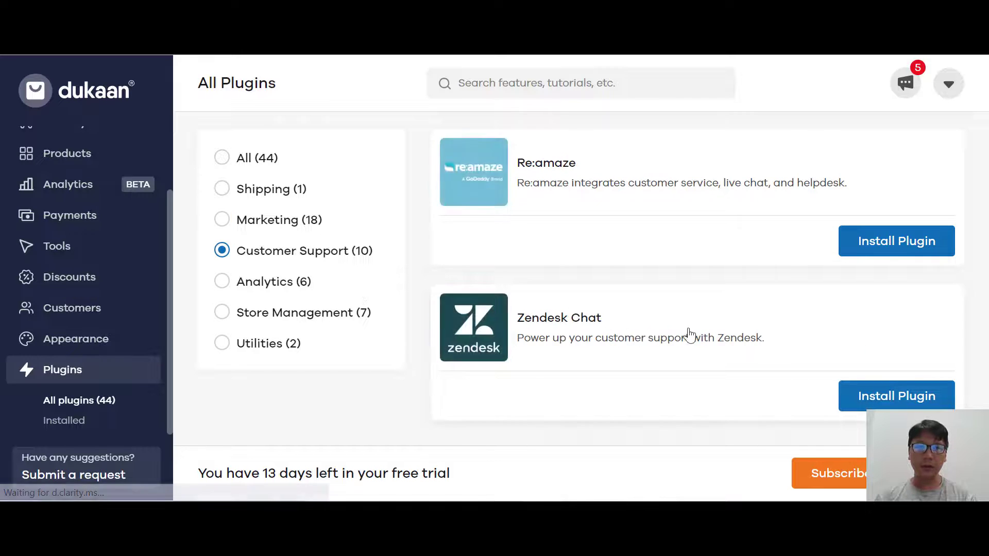
scroll(561, 360, "up", 2)
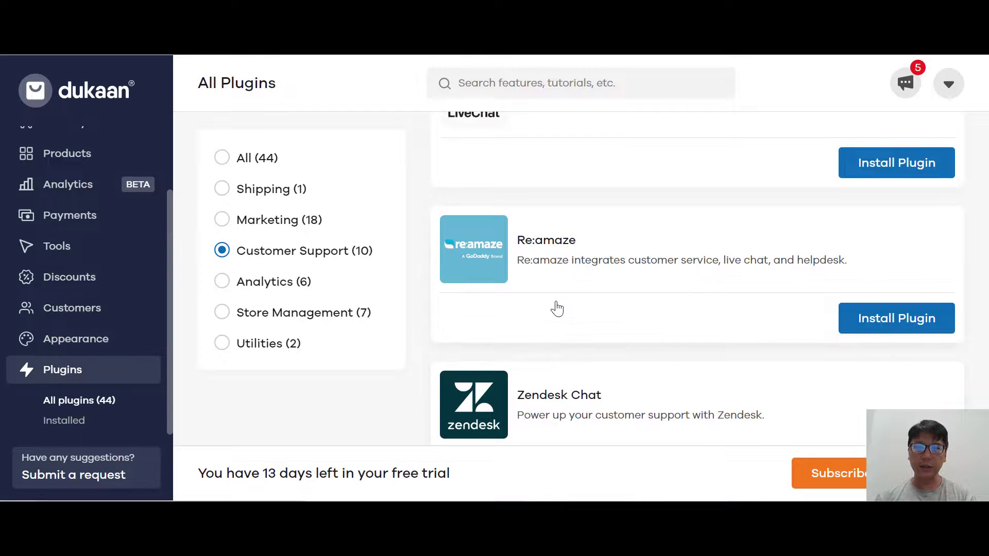
scroll(560, 299, "up", 3)
scroll(566, 358, "up", 1)
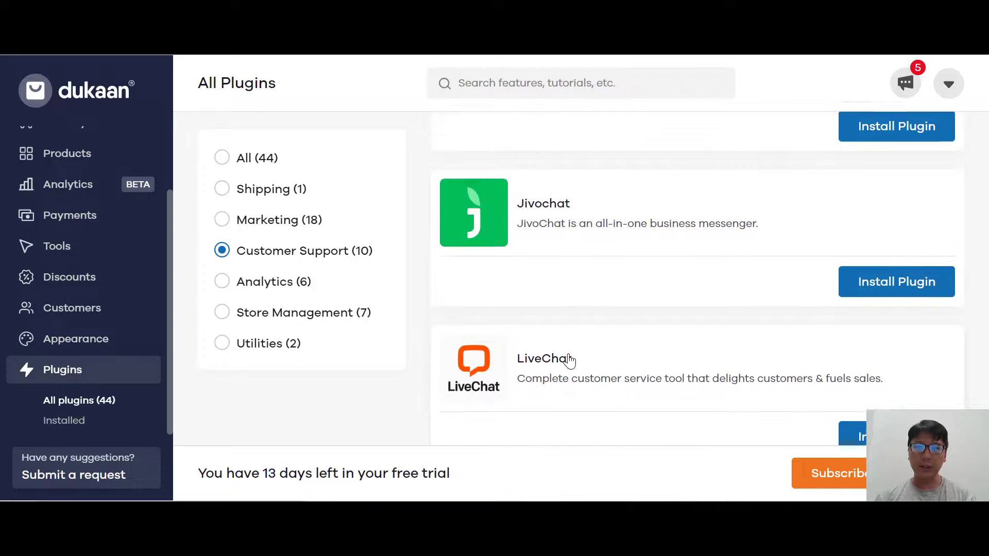
scroll(577, 306, "up", 3)
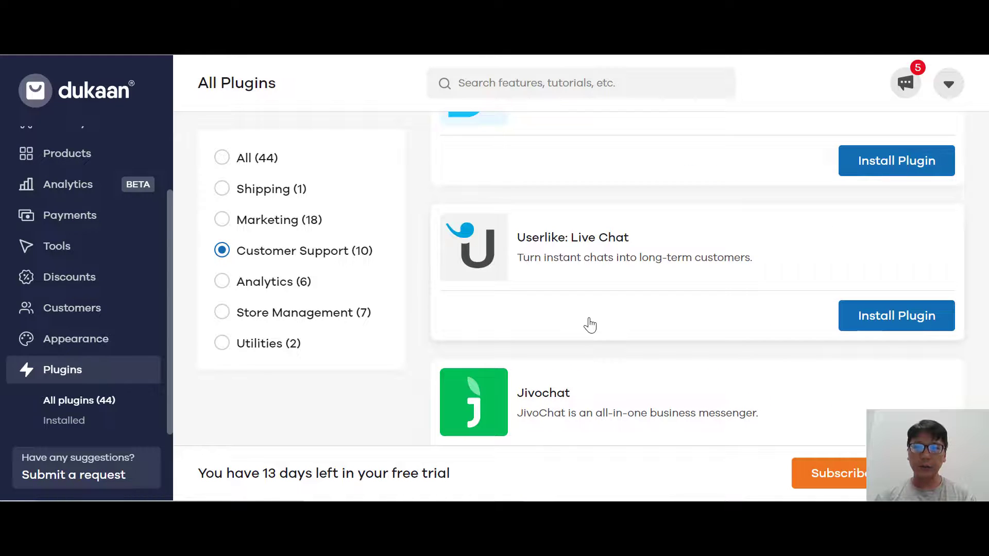
scroll(590, 325, "up", 4)
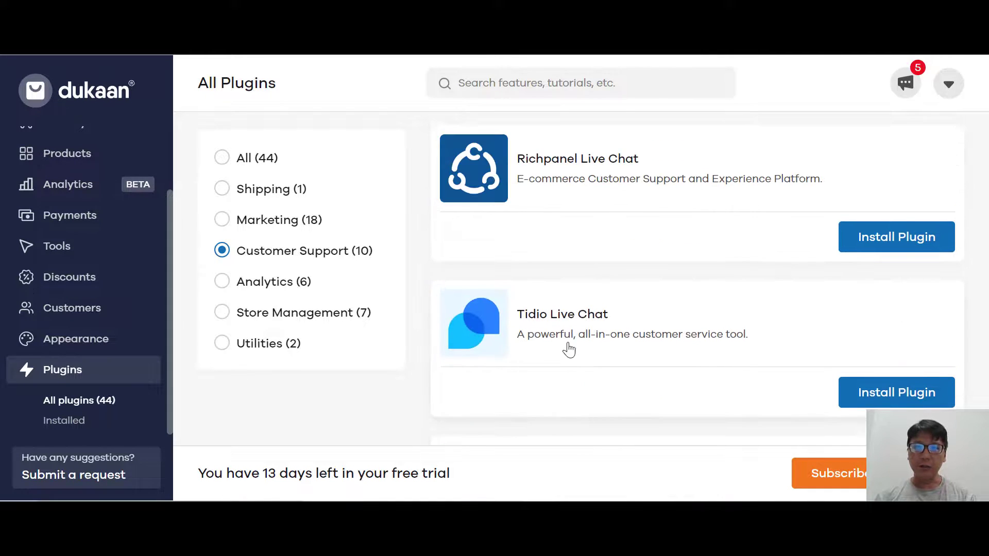
scroll(569, 349, "up", 2)
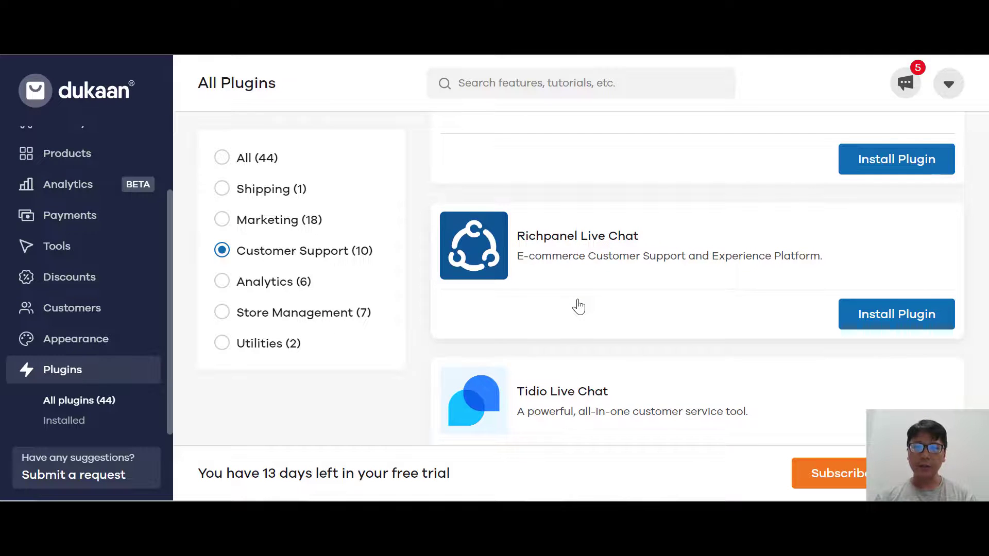
scroll(578, 306, "up", 3)
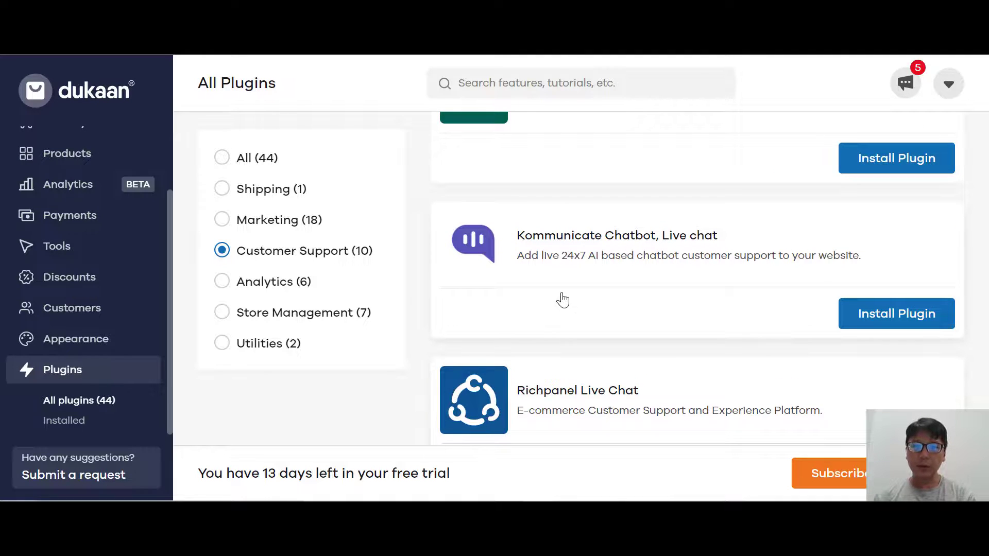
scroll(593, 315, "up", 3)
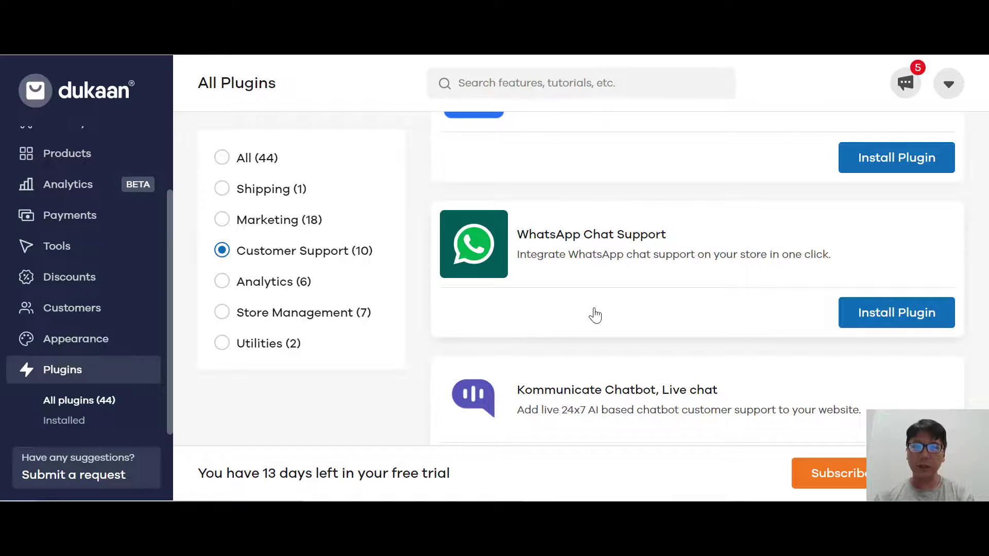
scroll(595, 315, "up", 2)
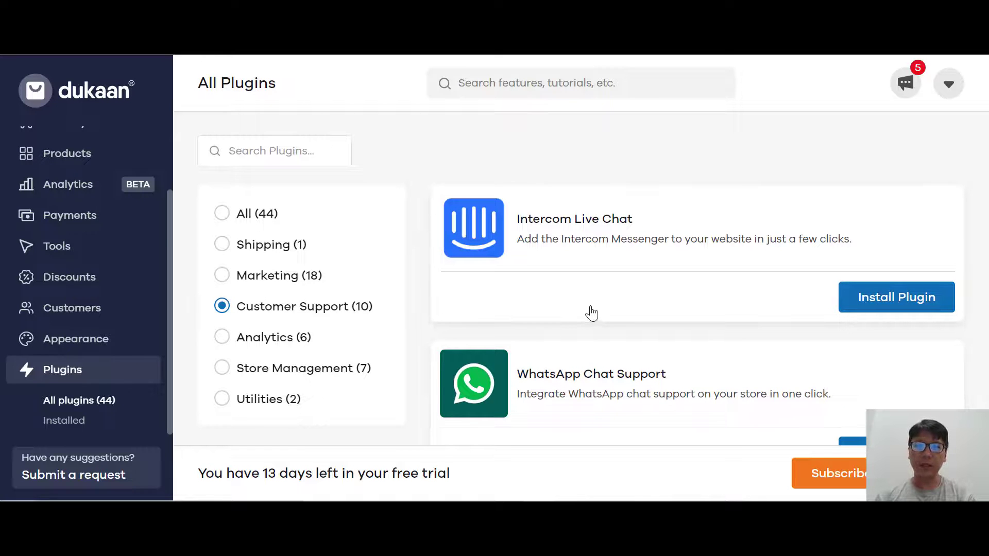
Filter the plugins by Analytics and review the list from Google Analytics to Hotjar.
left_click(276, 338)
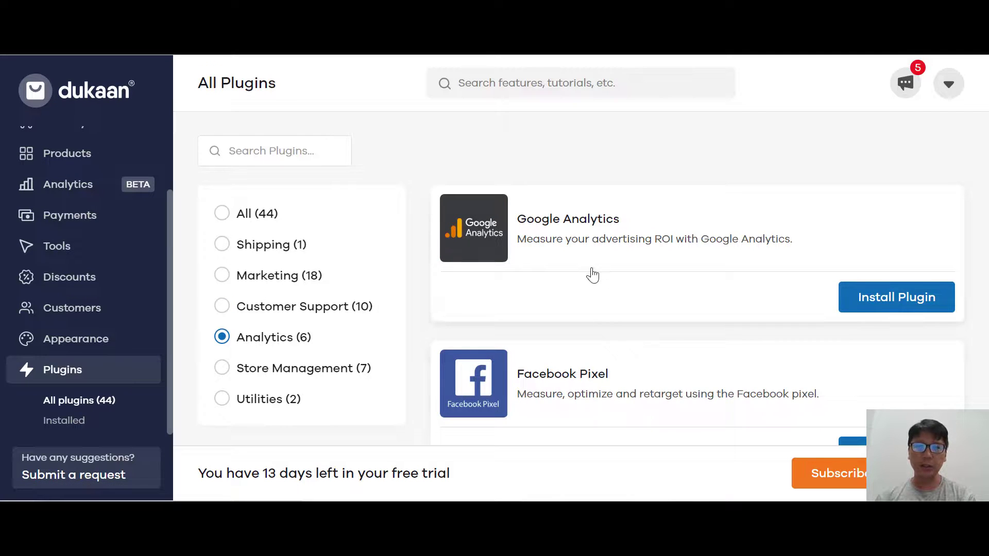
scroll(667, 362, "down", 5)
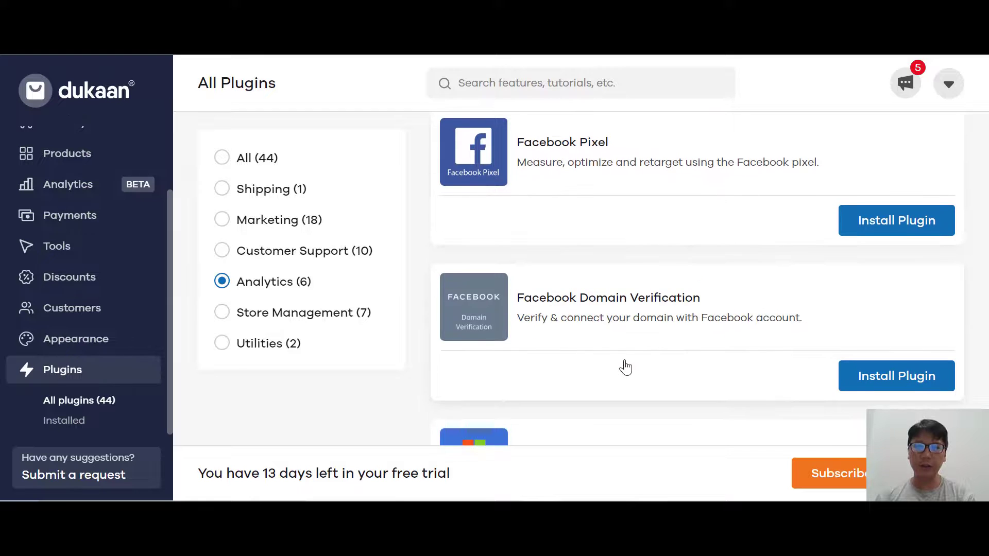
scroll(625, 367, "down", 3)
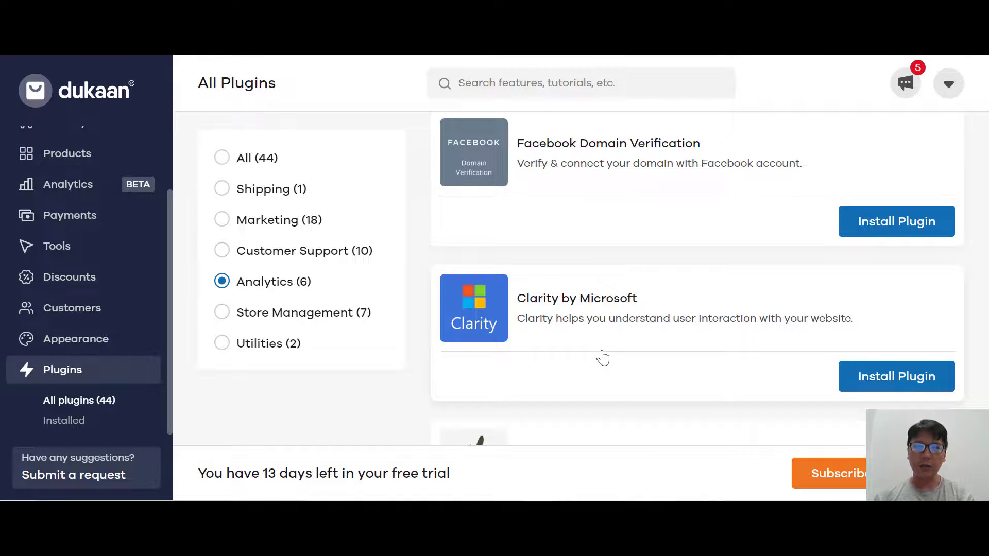
scroll(602, 357, "down", 3)
scroll(593, 353, "down", 3)
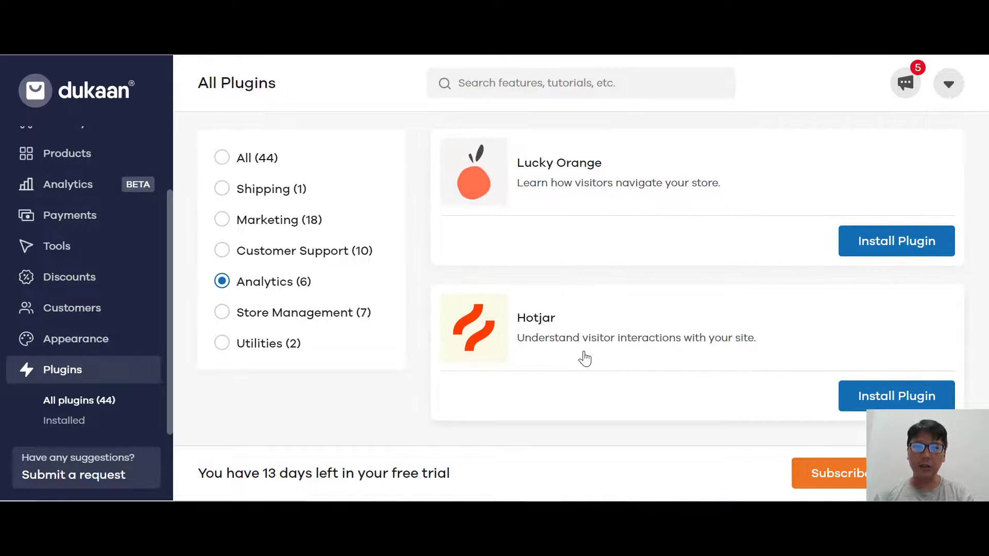
Filter the plugins by Store Management to review its importers, reviews and widgets, and filter the catalogue by Utilities.
left_click(297, 316)
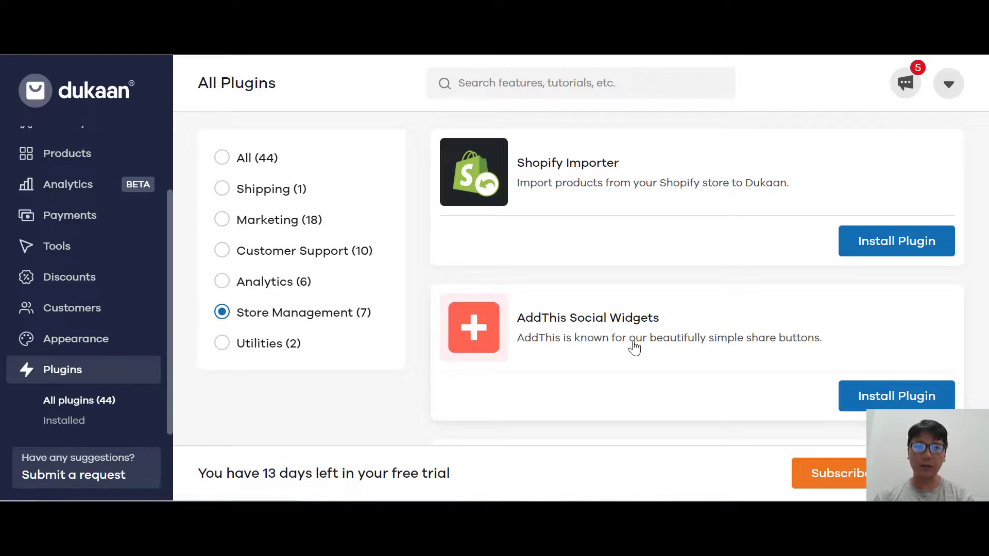
scroll(582, 360, "up", 4)
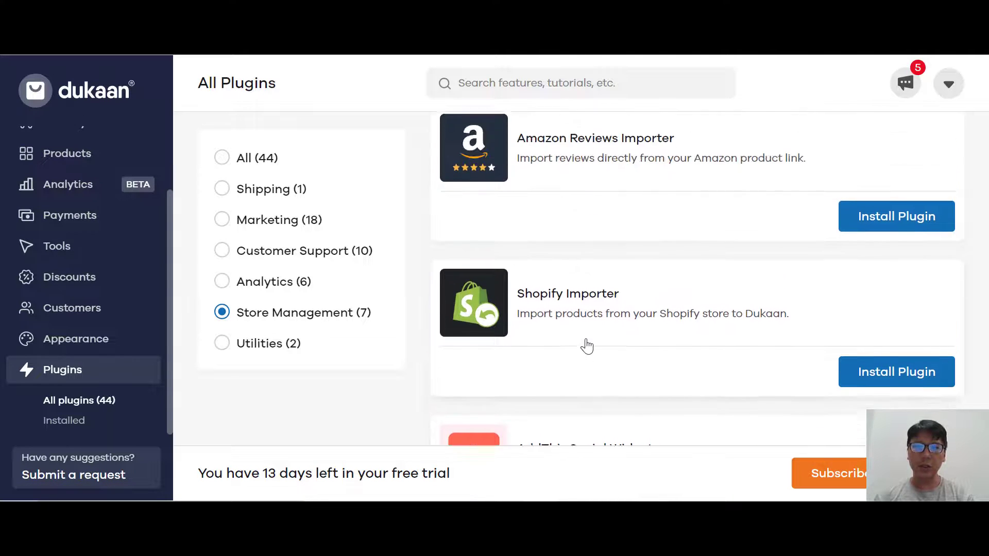
scroll(587, 346, "up", 3)
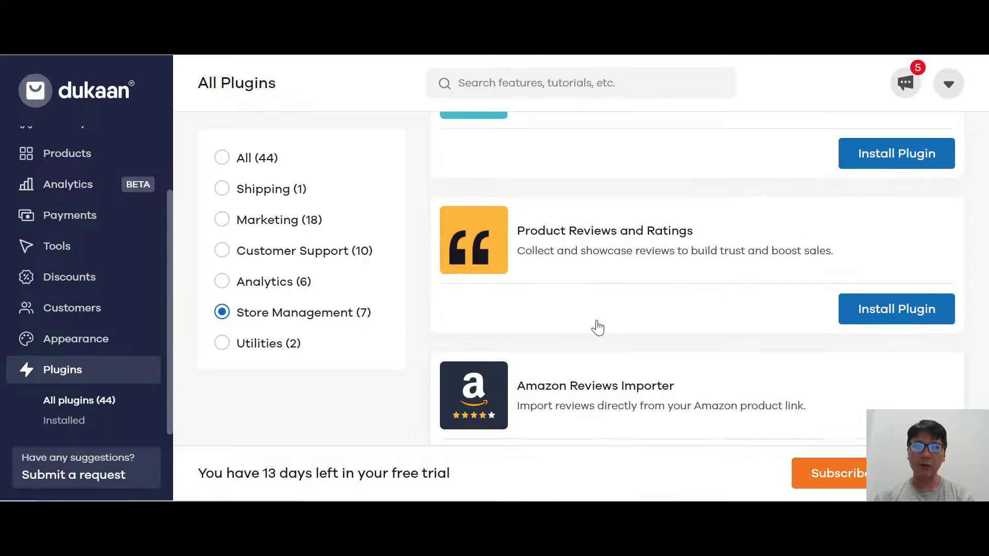
scroll(593, 322, "up", 5)
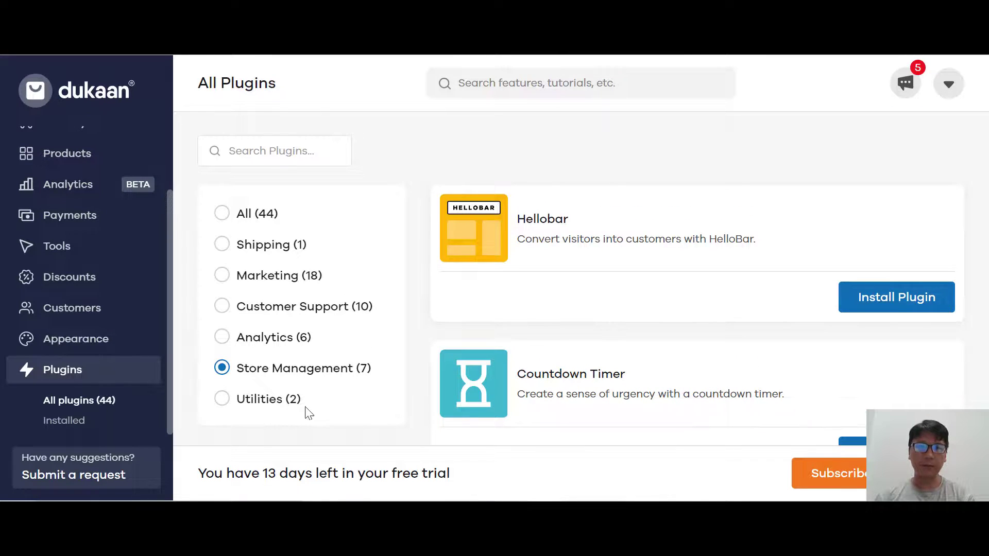
left_click(274, 403)
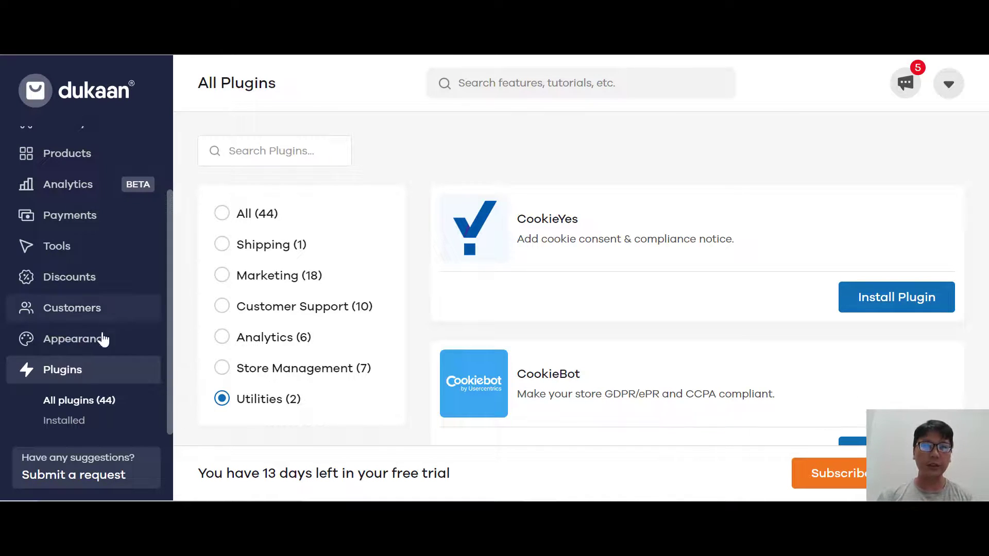
scroll(106, 347, "up", 3)
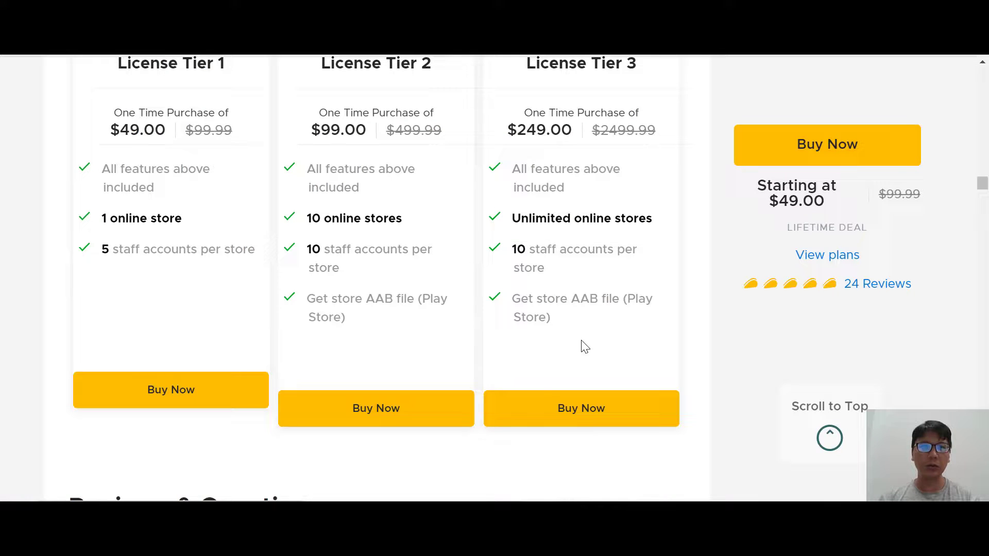
Switch to the AppSumo deal page and compare the prices, store limits and staff accounts of License Tiers 1 to 3.
scroll(585, 346, "up", 2)
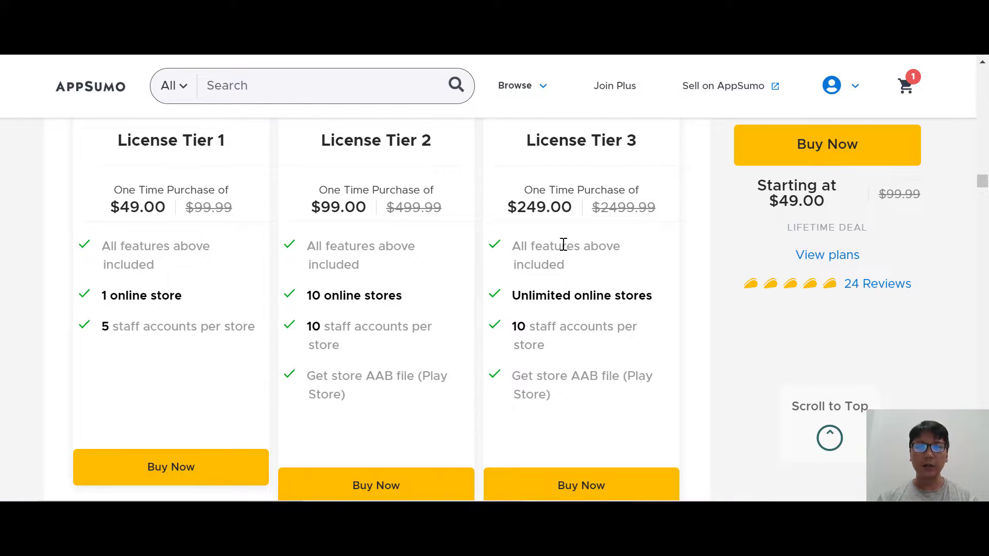
scroll(544, 245, "down", 2)
scroll(545, 246, "up", 2)
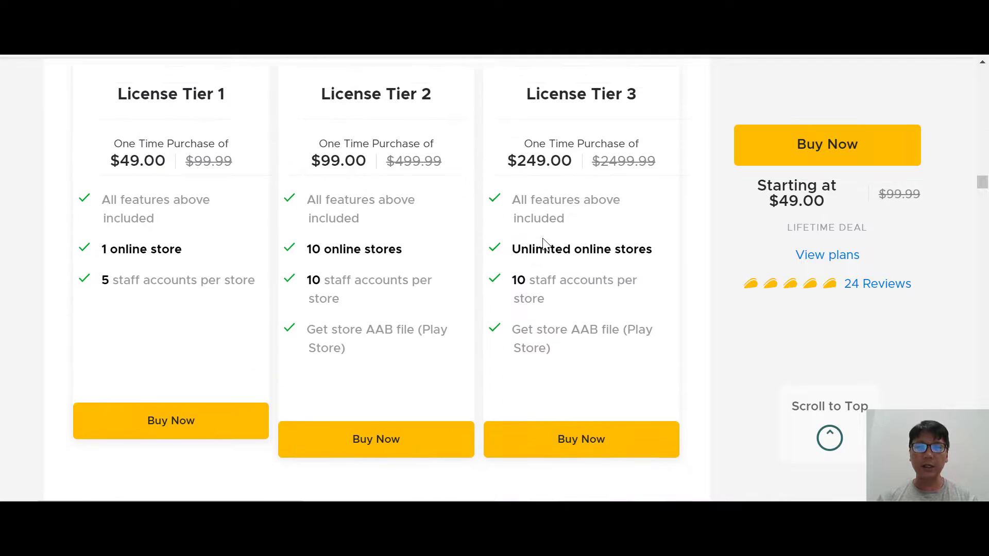